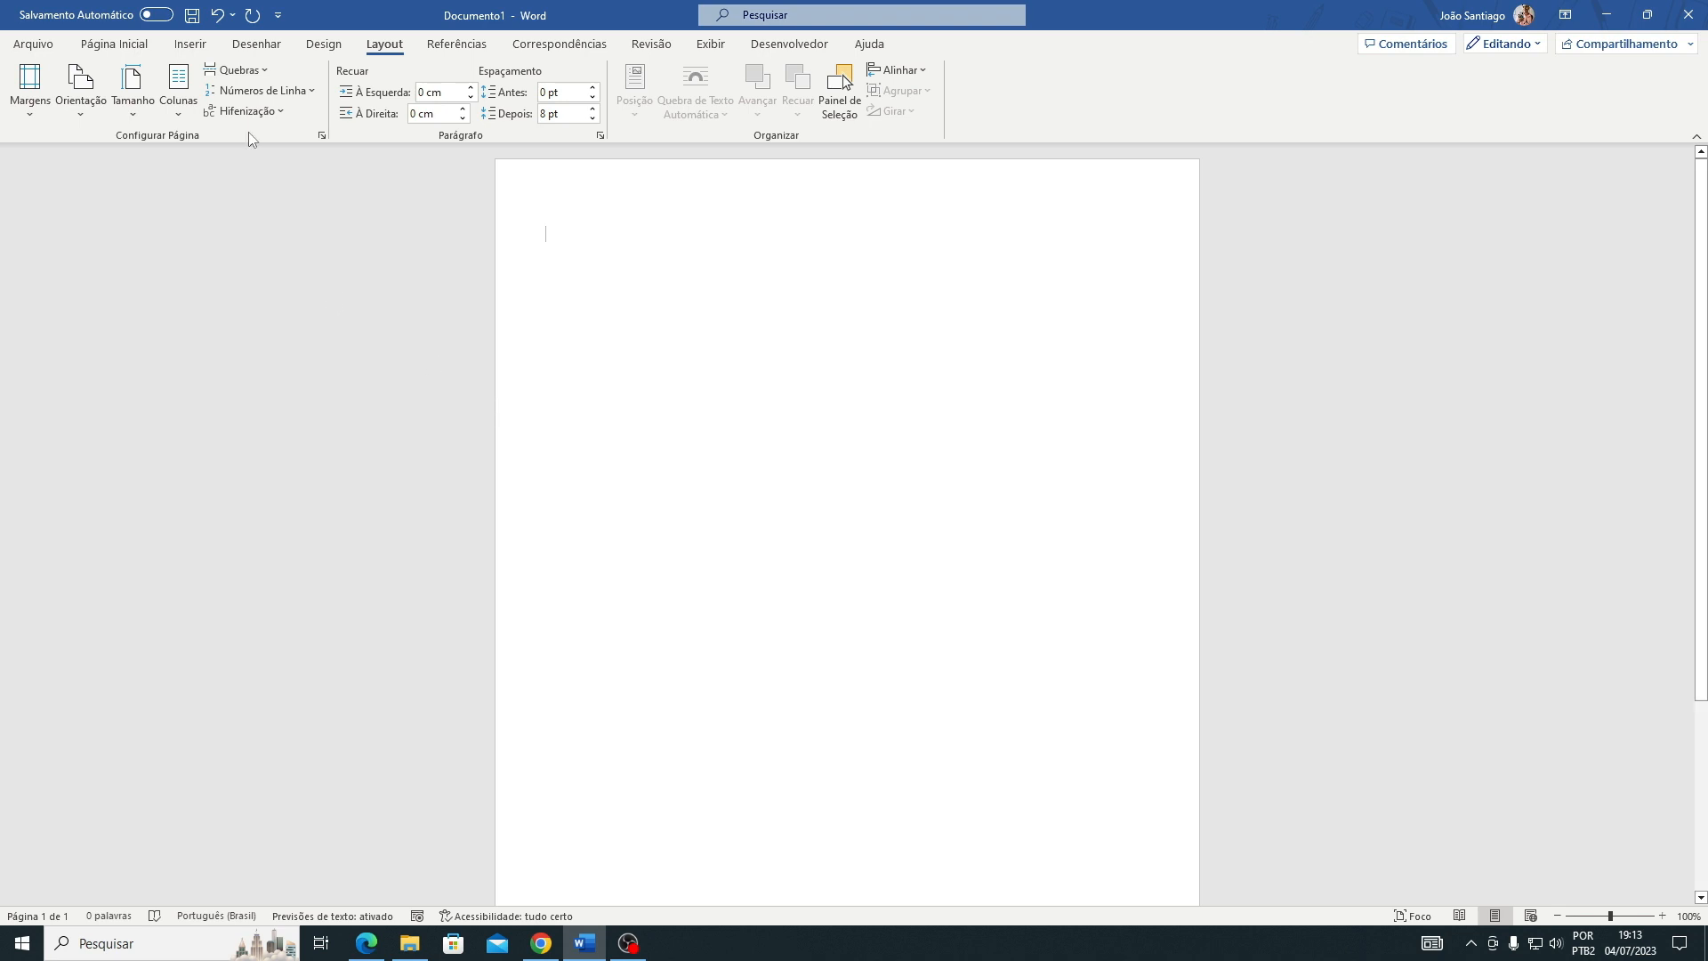
- Start from a new blank document and bring up the Inserir ribbon
{"action": "left_click", "coordinate": [190, 45]}
- Insert a table of 3 columns and 20 rows through Inserir Tabela
{"action": "left_click", "coordinate": [192, 112]}
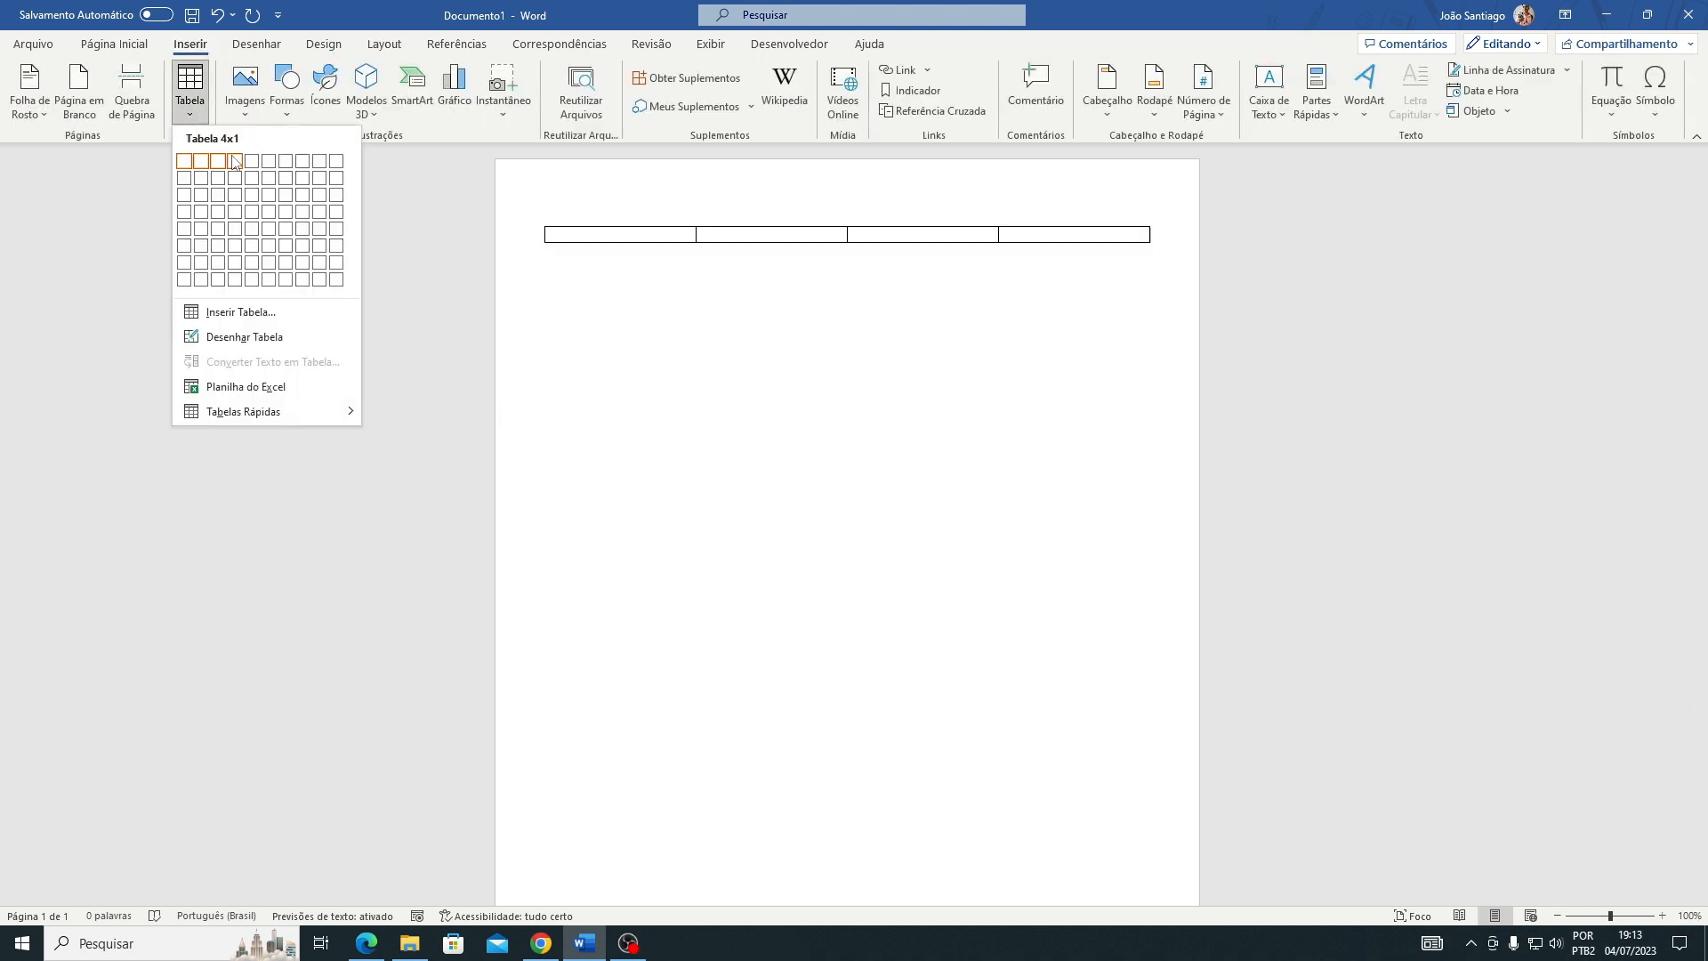
{"action": "left_click", "coordinate": [238, 313]}
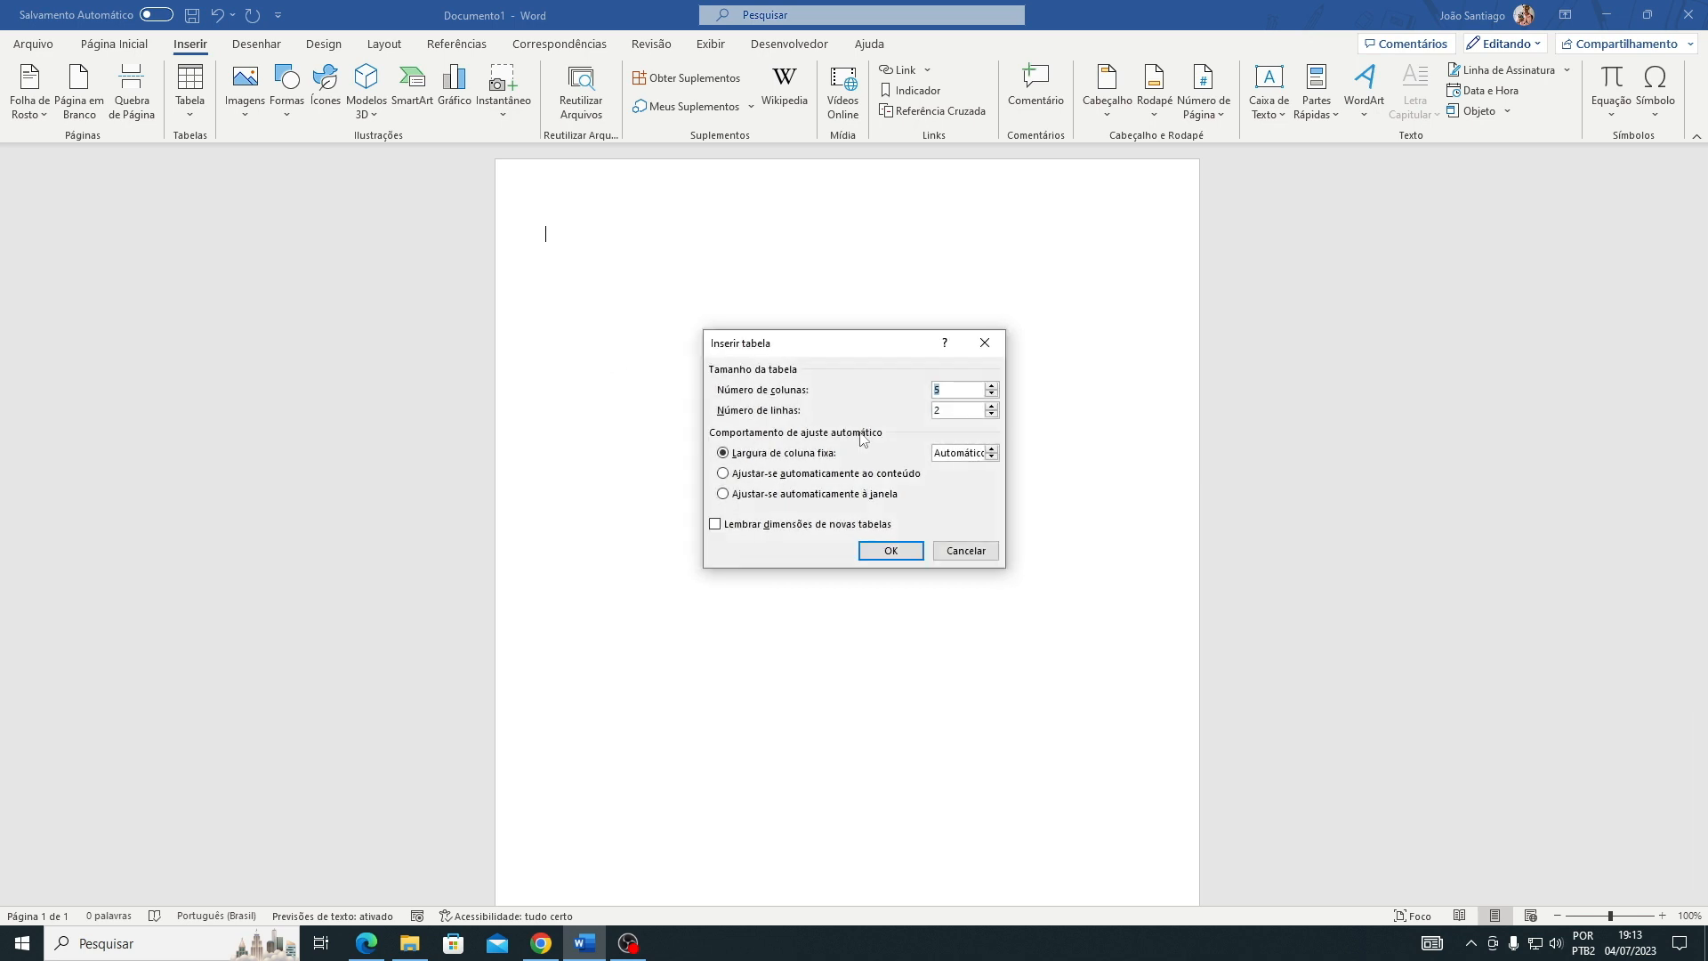
{"action": "type", "text": "3"}
{"action": "left_click", "coordinate": [944, 412]}
{"action": "type", "text": "0"}
{"action": "left_click", "coordinate": [892, 551]}
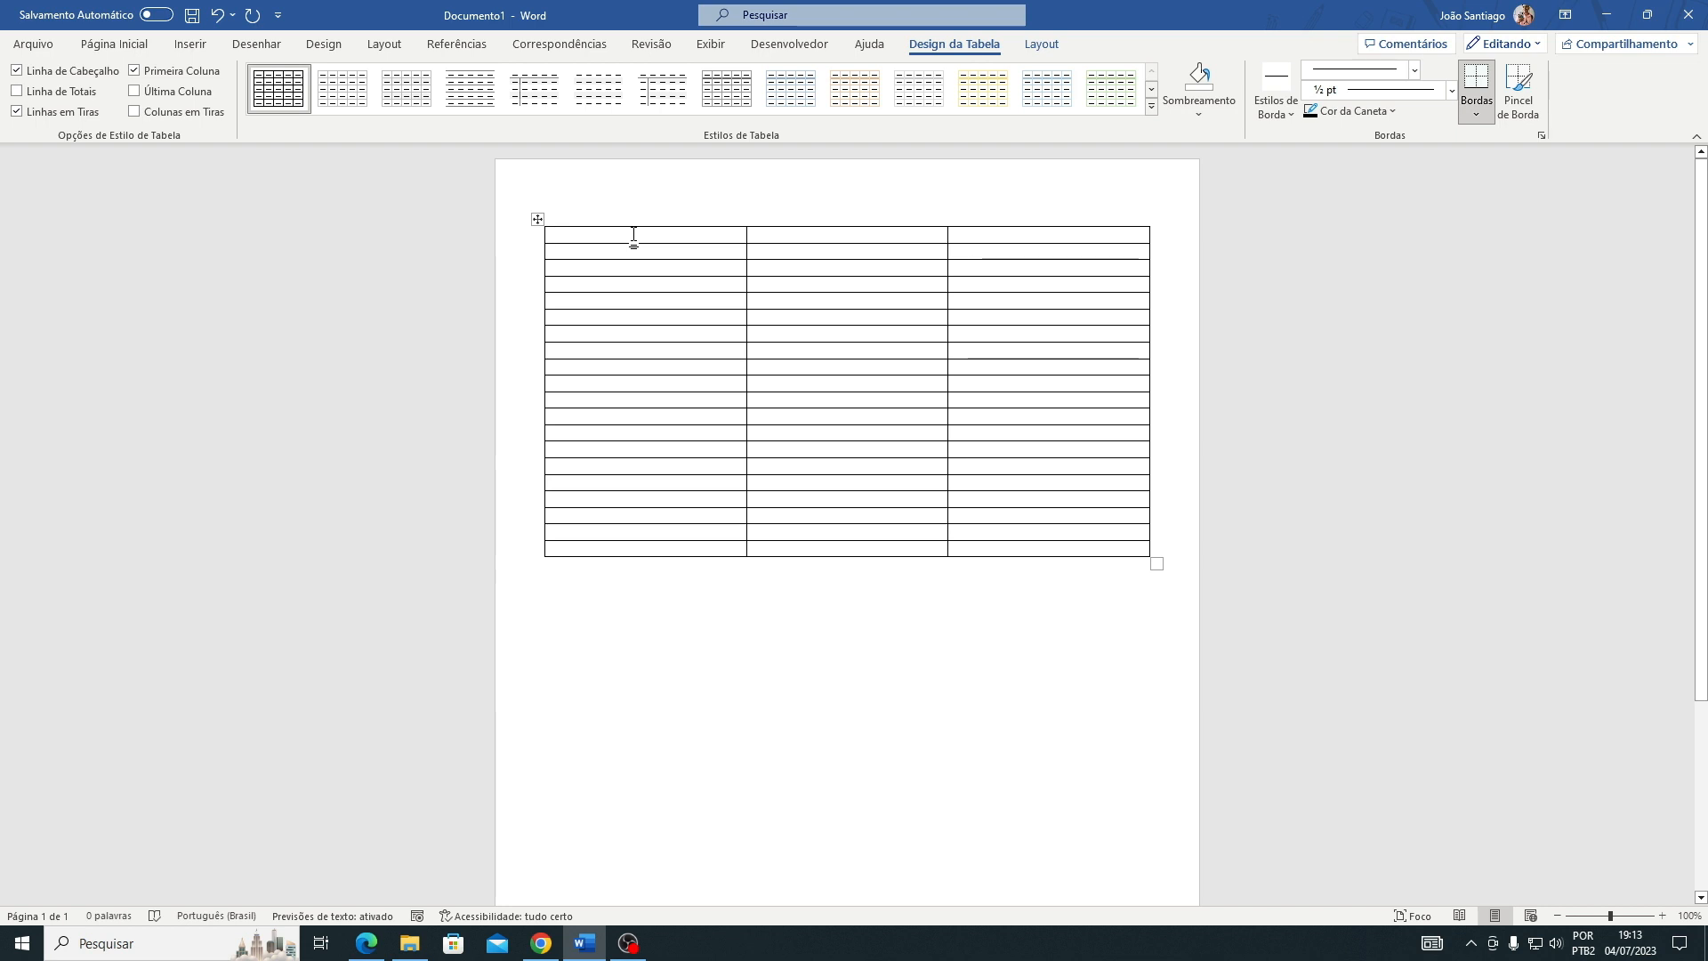
- Type the person's full name in capitals in the first table cell
{"action": "type", "text": "p"}
{"action": "key", "text": "BackSpace"}
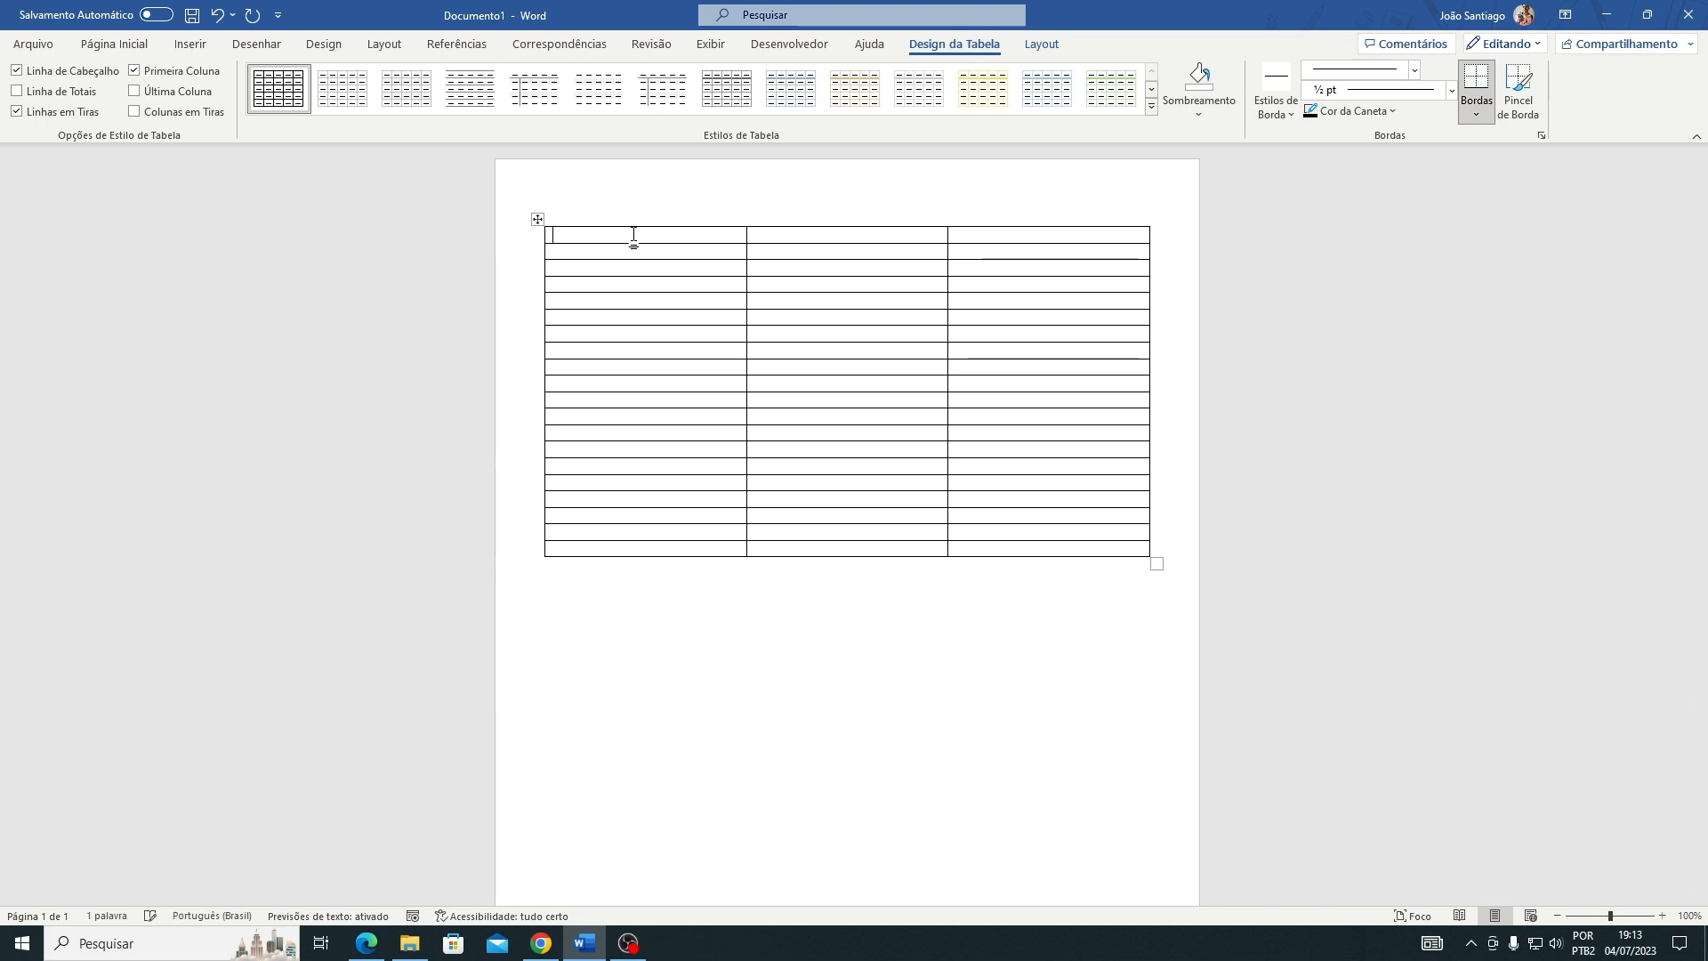
{"action": "type", "text": "JOÃO SANTIAGO"}
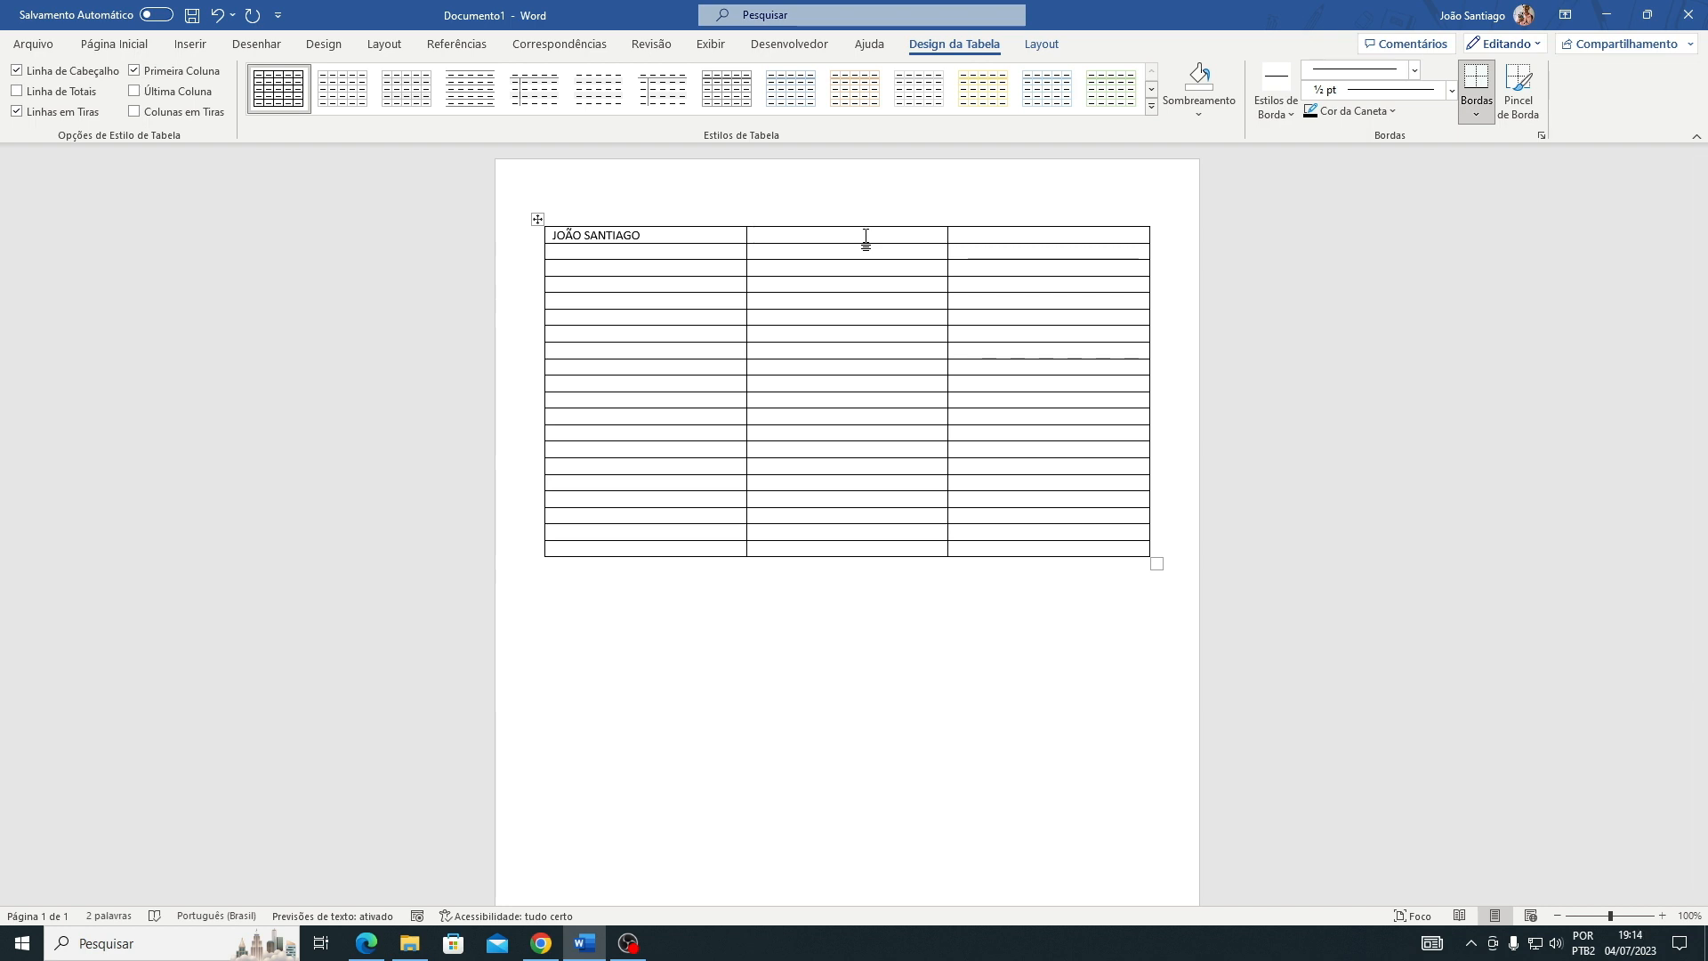
- Add End: and Tel labels down the middle column and right-align them
{"action": "key", "text": "BackSpace"}
{"action": "type", "text": "End:"}
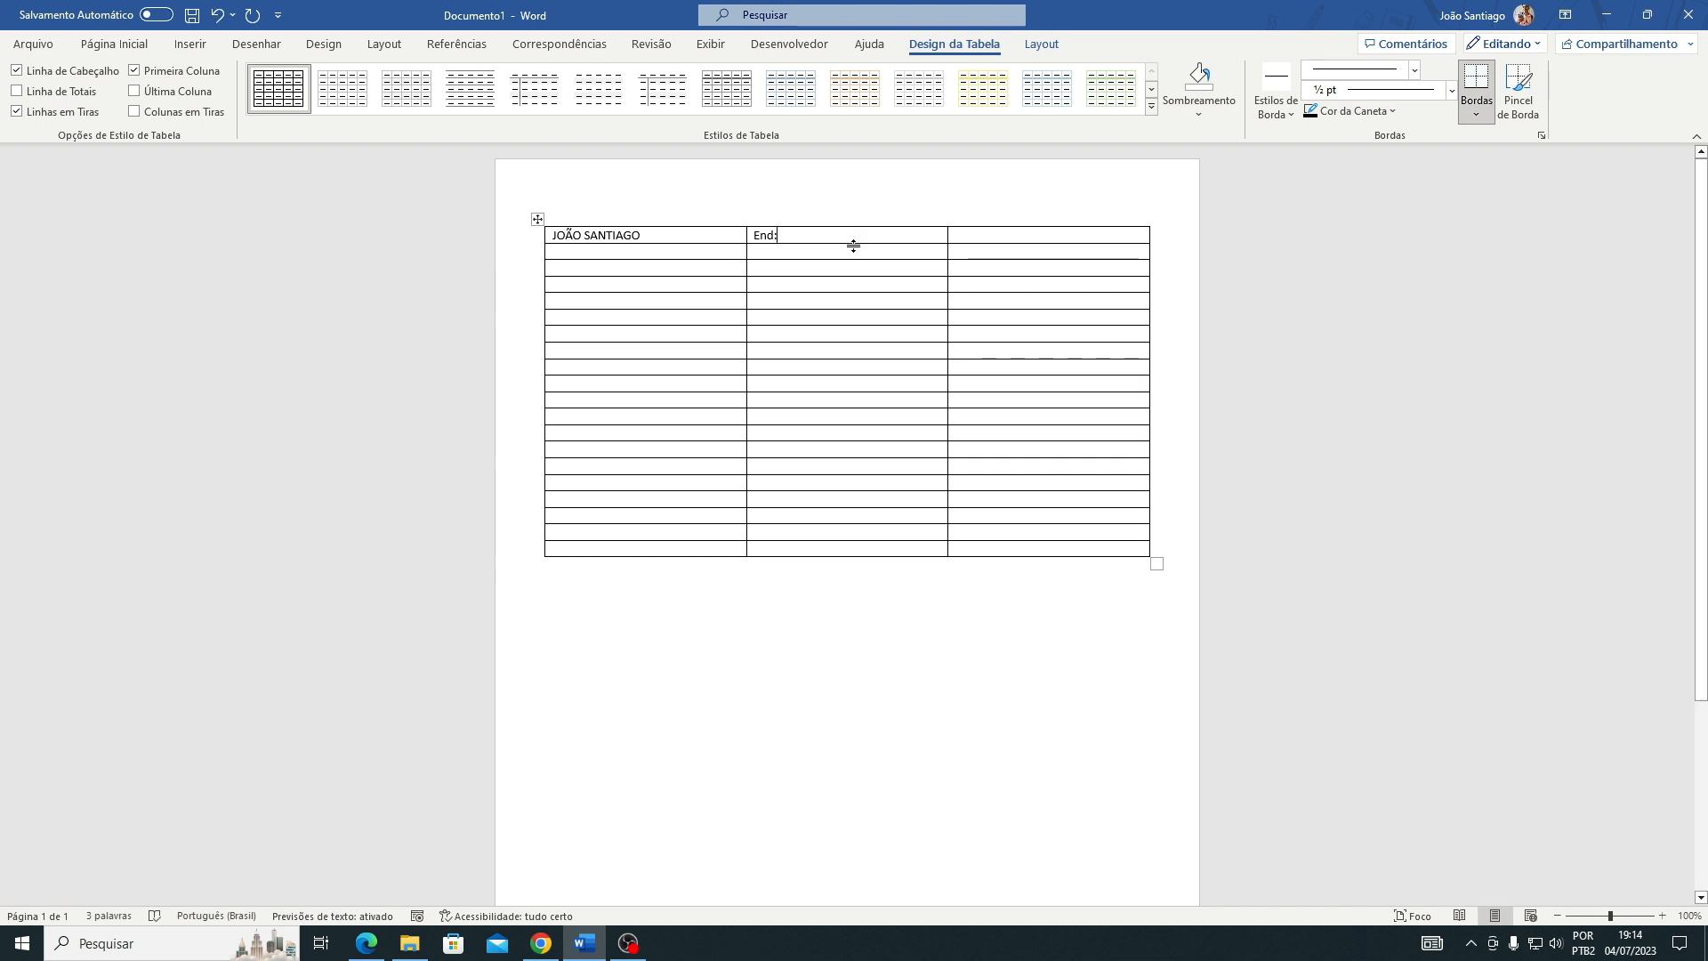
{"action": "left_click", "coordinate": [830, 250]}
{"action": "type", "text": "Tel"}
{"action": "left_click_drag", "start_coordinate": [793, 286], "coordinate": [751, 233]}
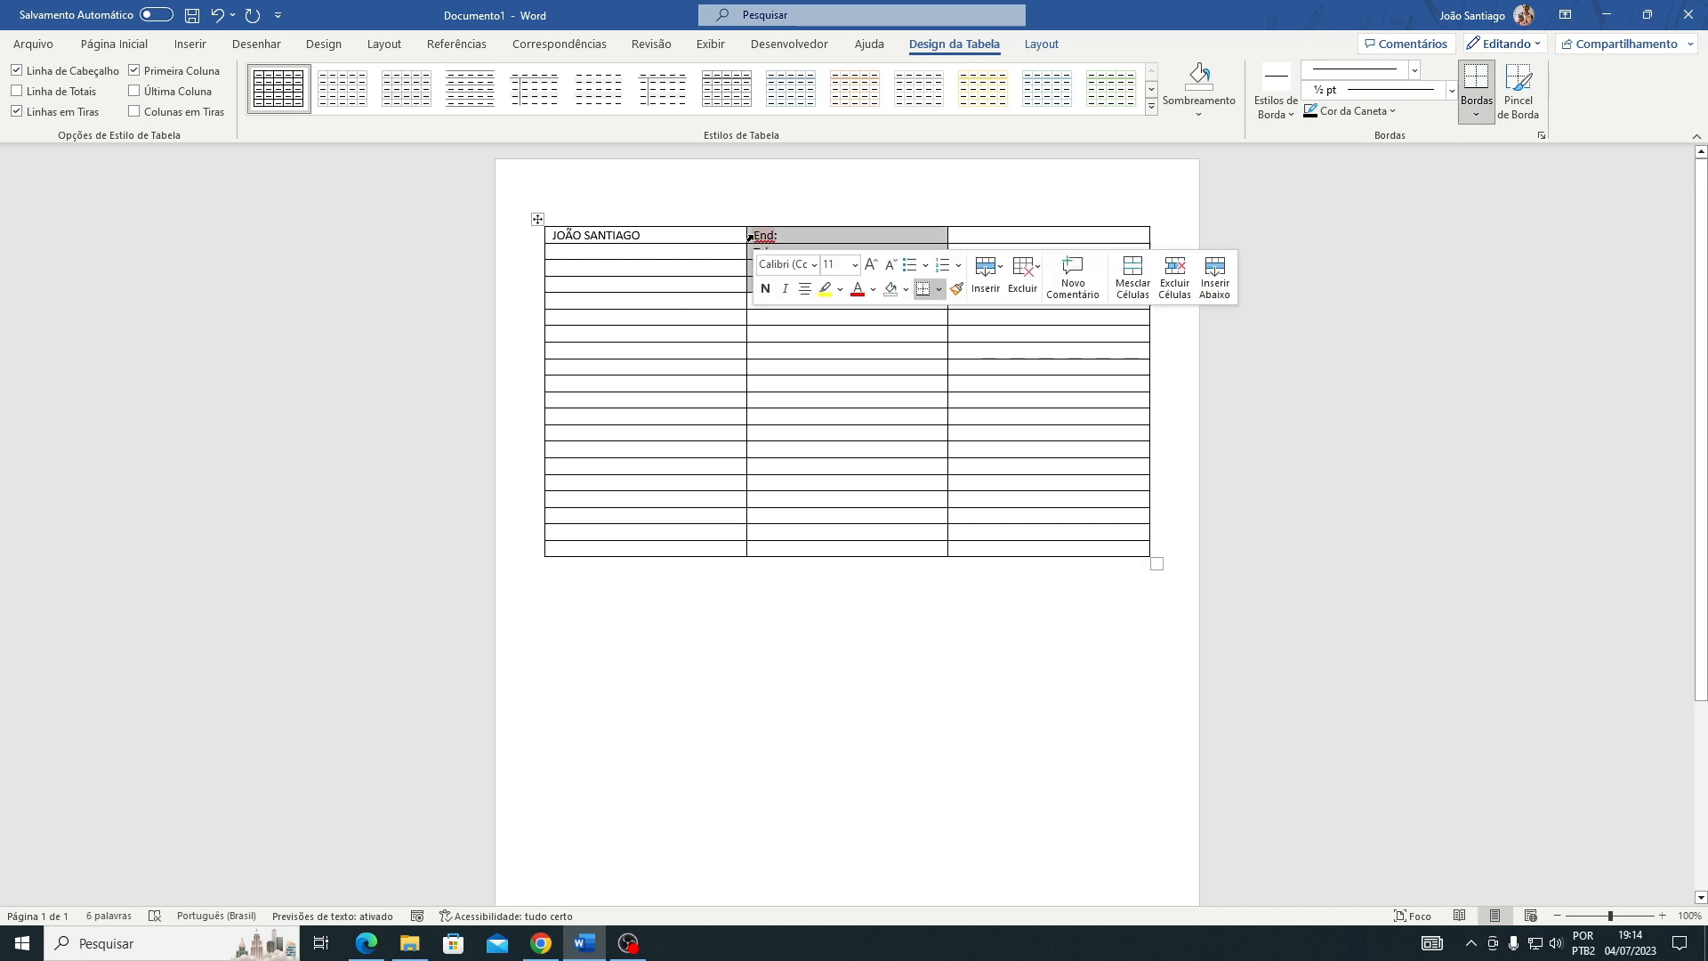
{"action": "key", "text": "ctrl+g"}
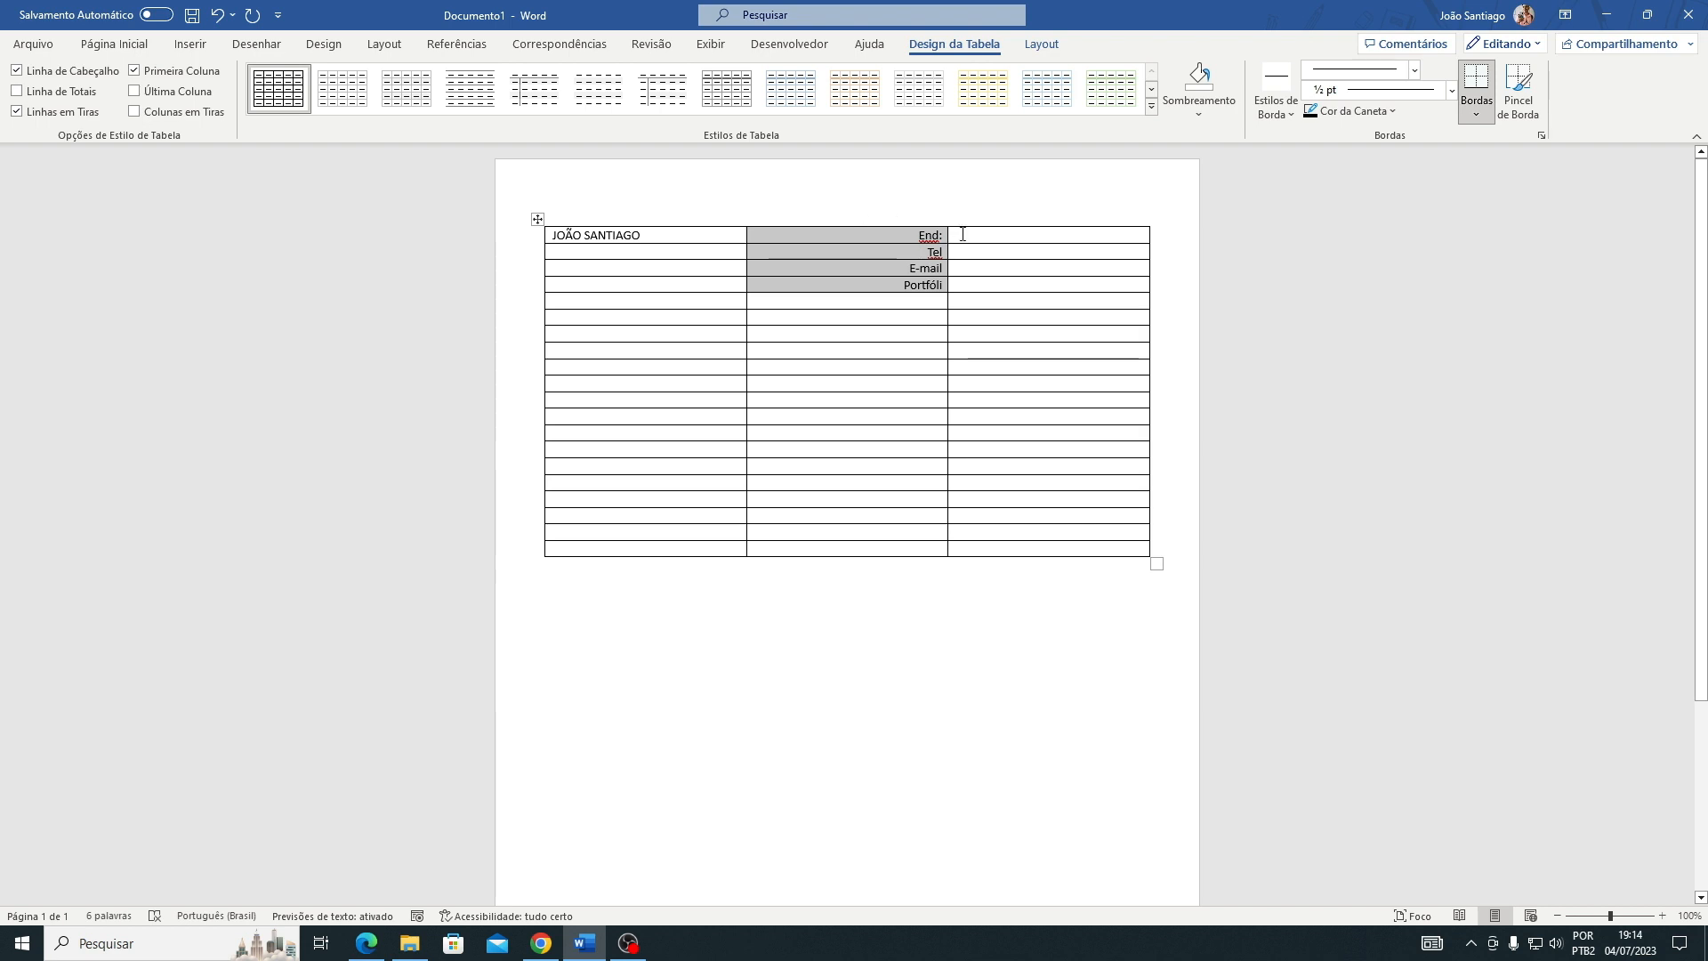
{"action": "left_click_drag", "start_coordinate": [963, 234], "coordinate": [979, 279]}
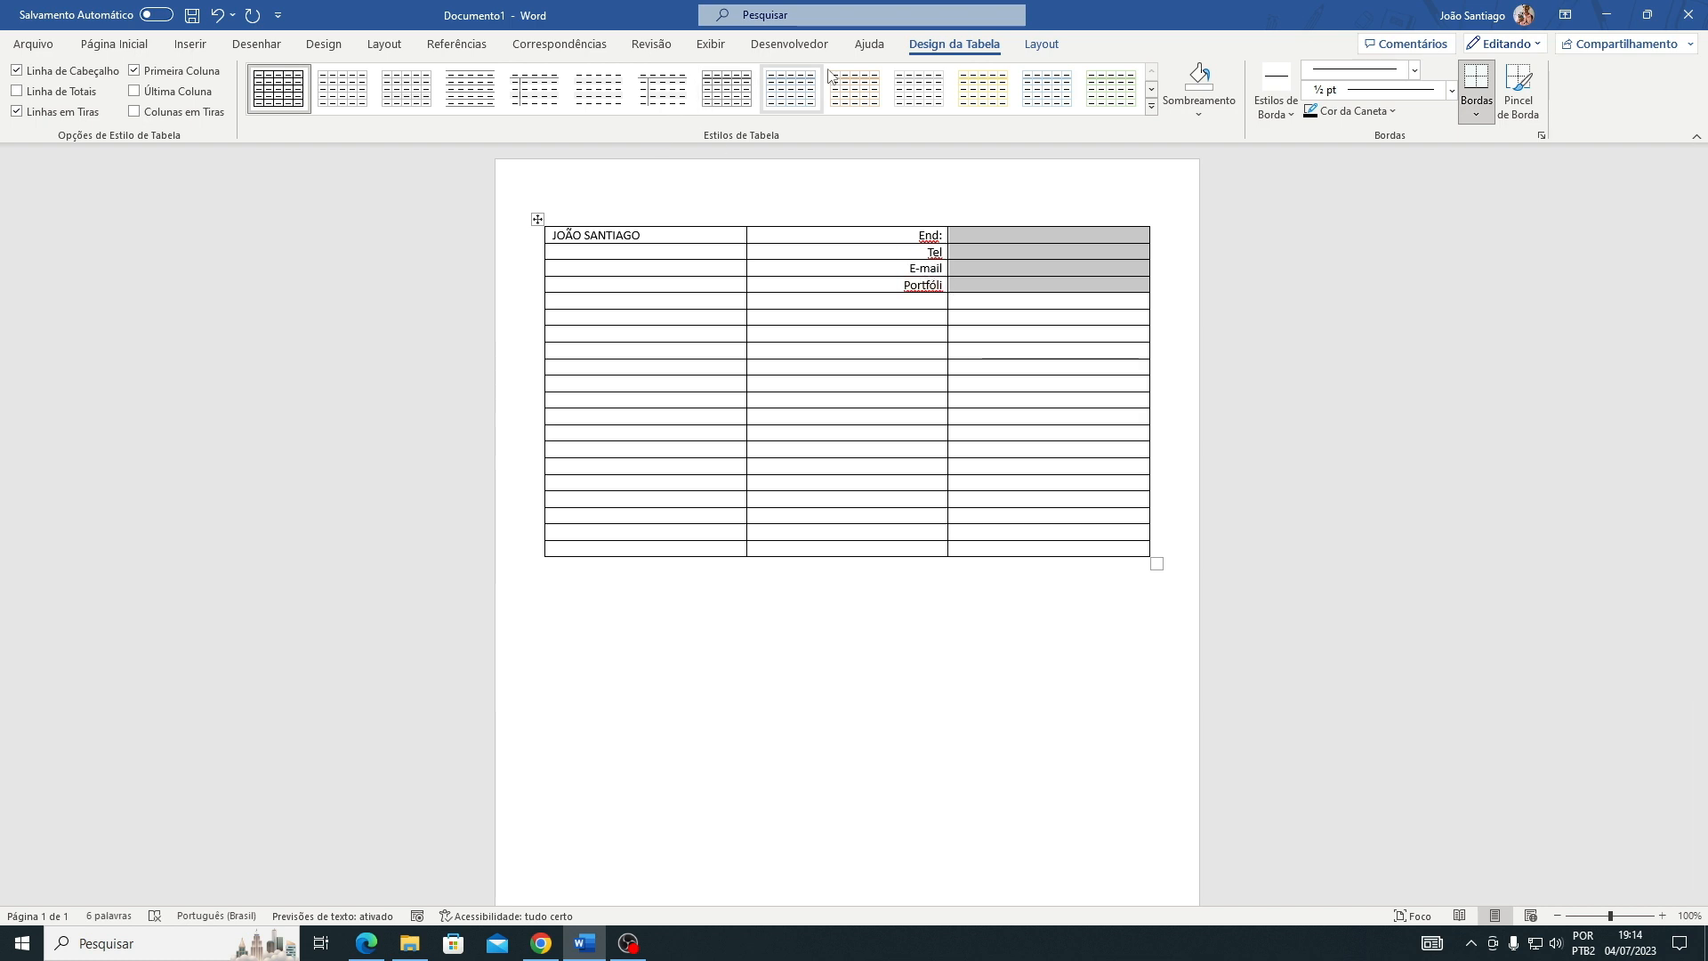
- Merge the four right-hand cells and drag the column border right to narrow them
{"action": "left_click", "coordinate": [1050, 47]}
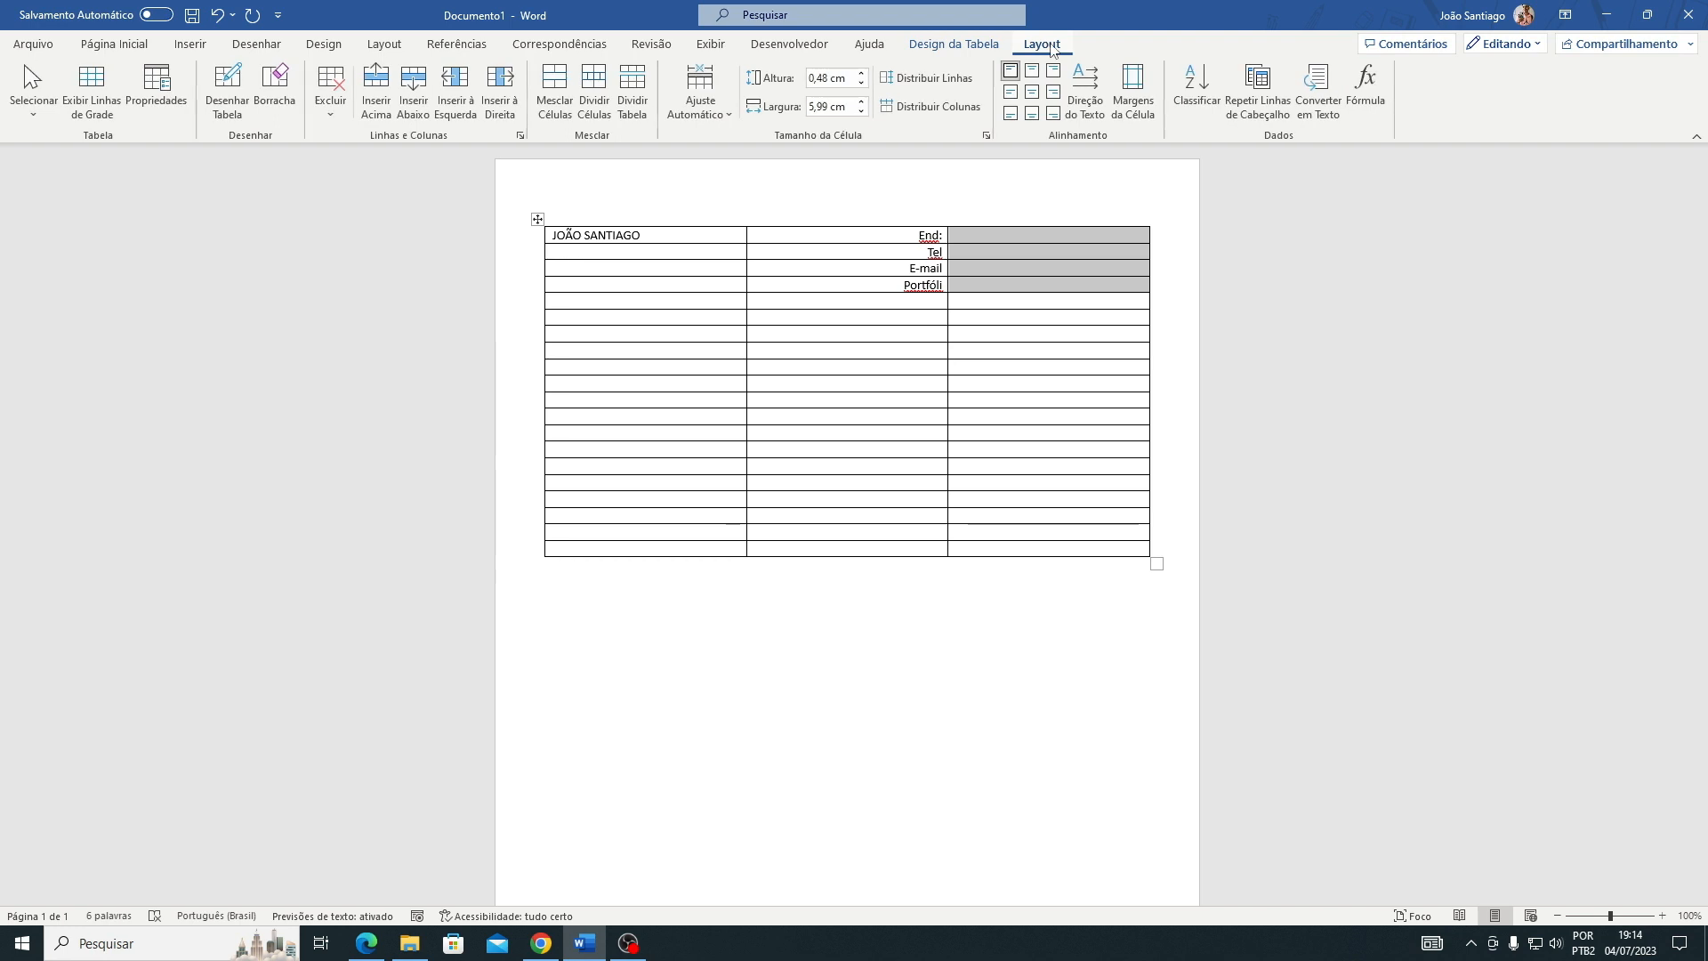
{"action": "left_click", "coordinate": [559, 82]}
{"action": "left_click", "coordinate": [1001, 255]}
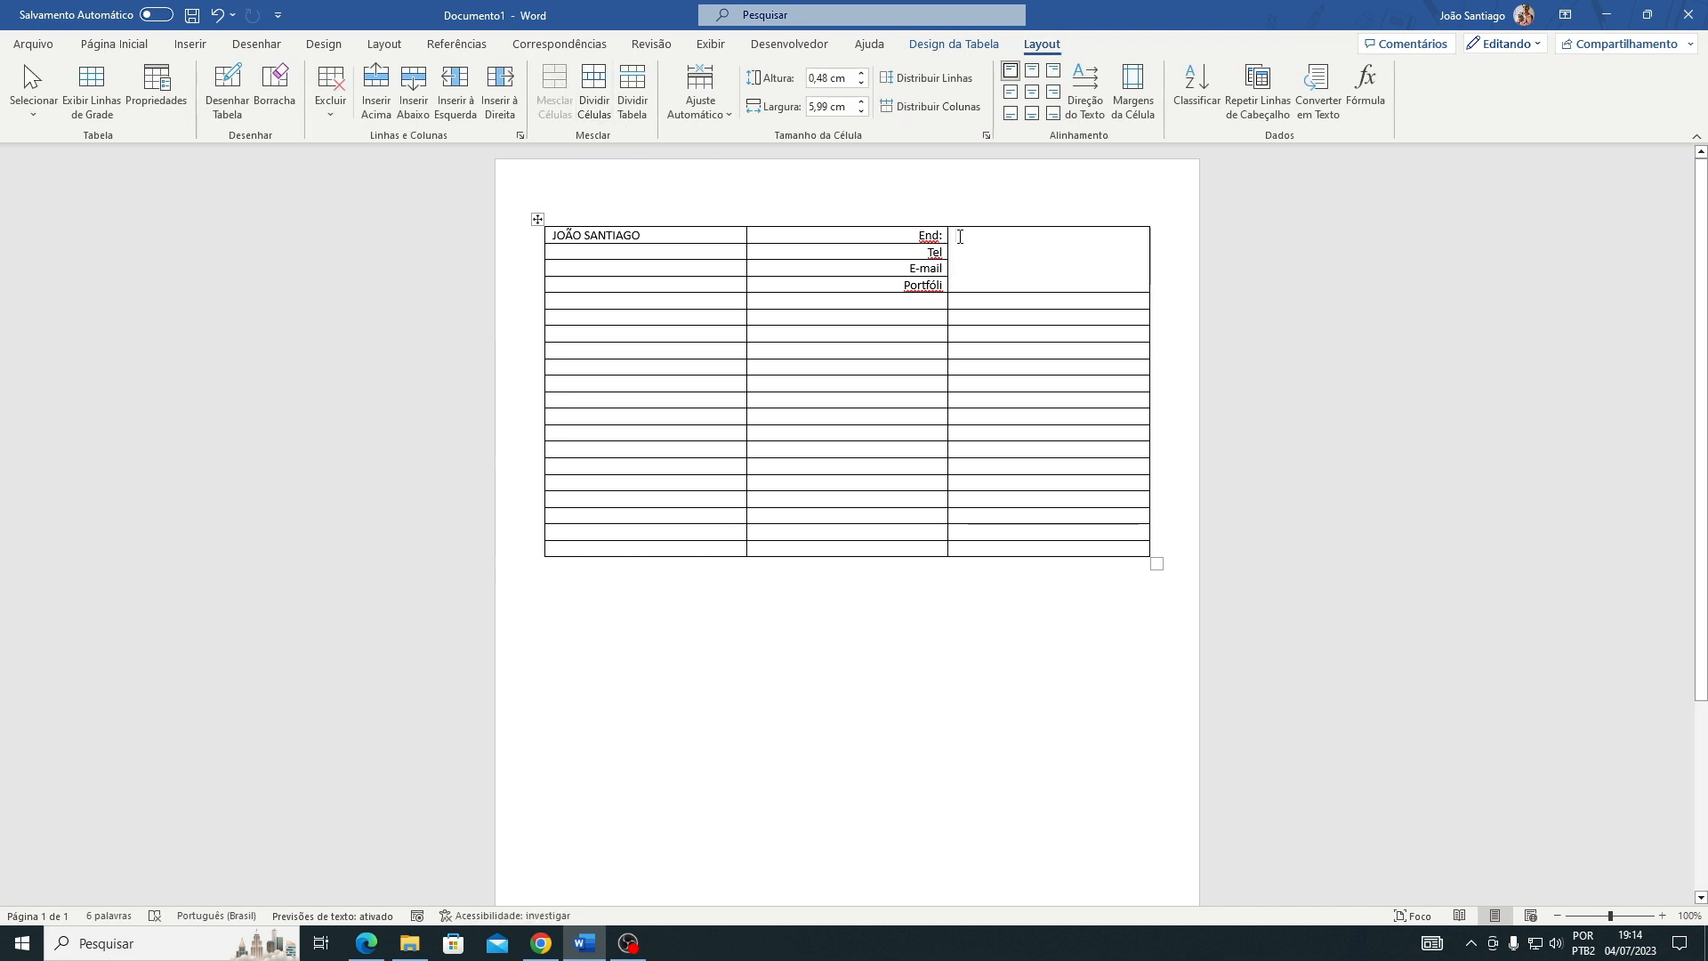
{"action": "left_click", "coordinate": [948, 233]}
{"action": "left_click_drag", "start_coordinate": [949, 233], "coordinate": [1020, 235]}
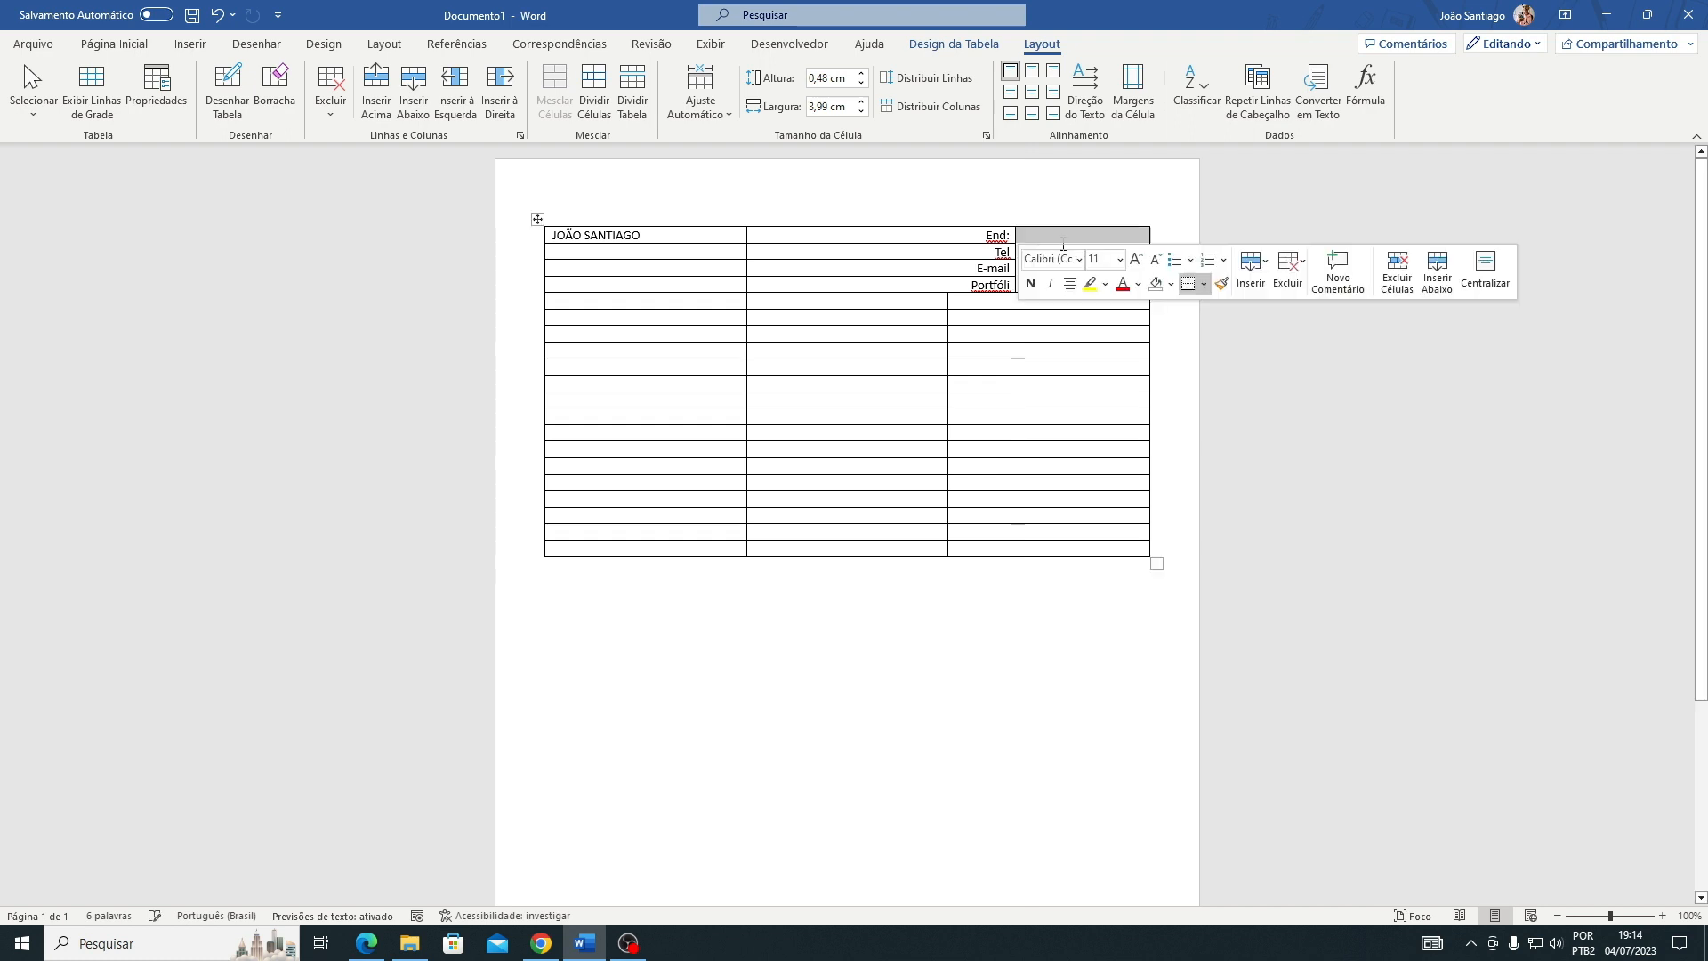
- Type FOTO in the photo cell in large, bold, centred text
{"action": "left_click", "coordinate": [1060, 243]}
{"action": "type", "text": "FOTO"}
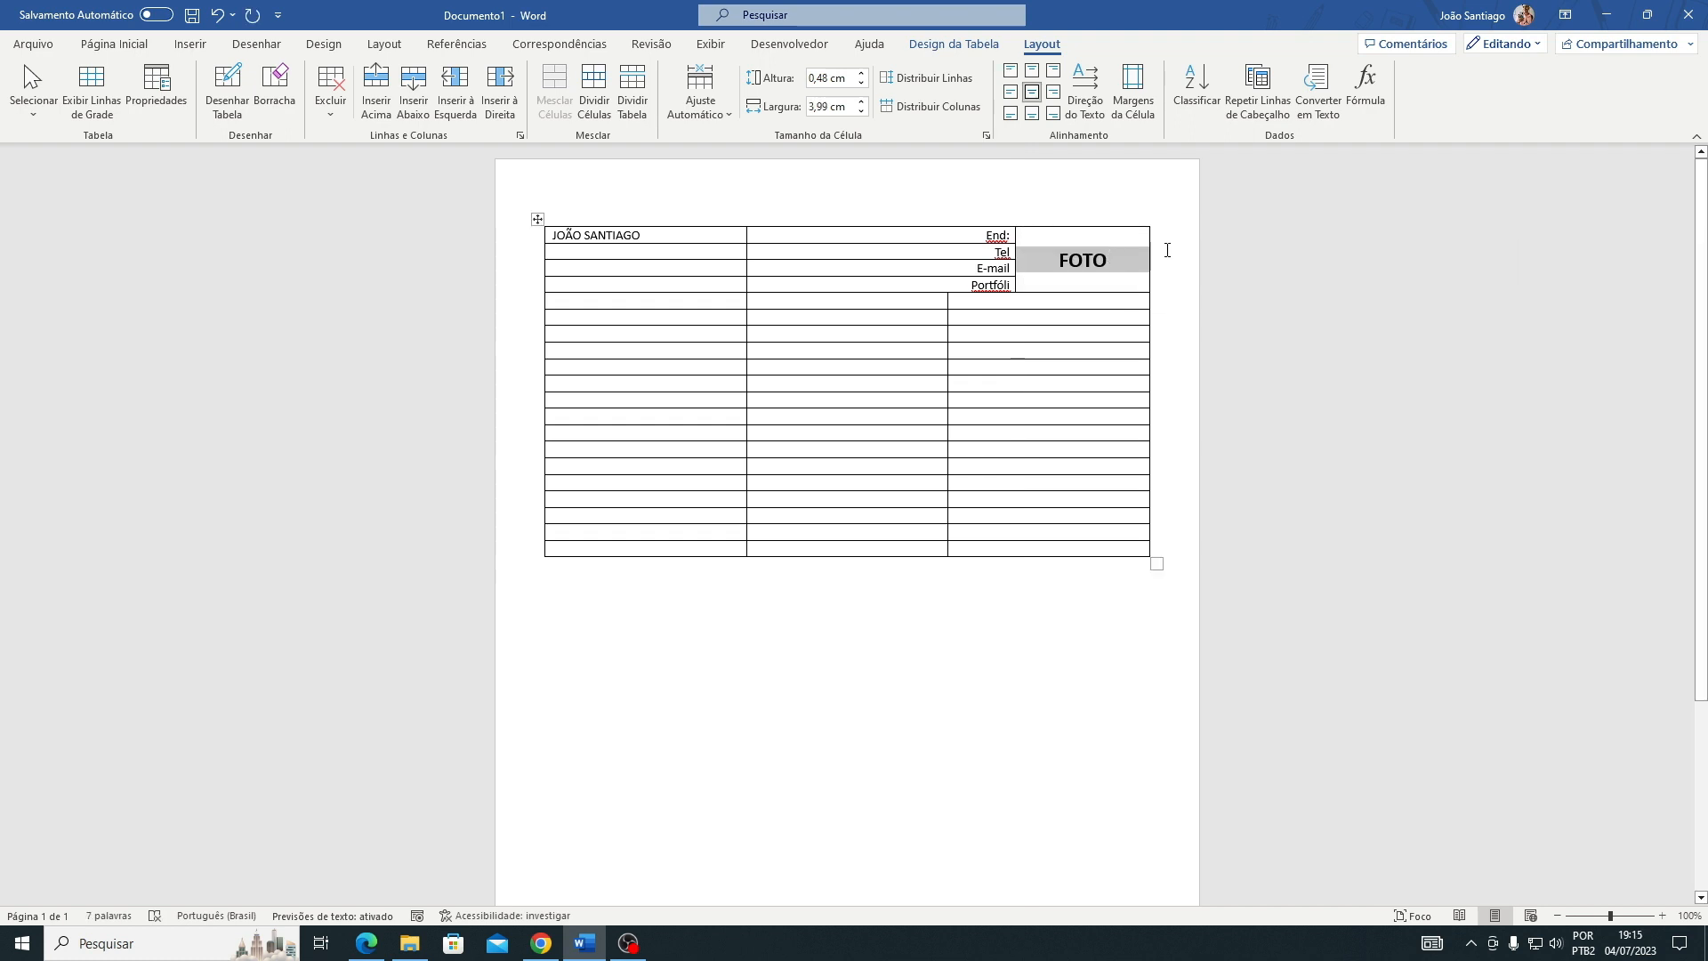
{"action": "left_click", "coordinate": [1164, 248]}
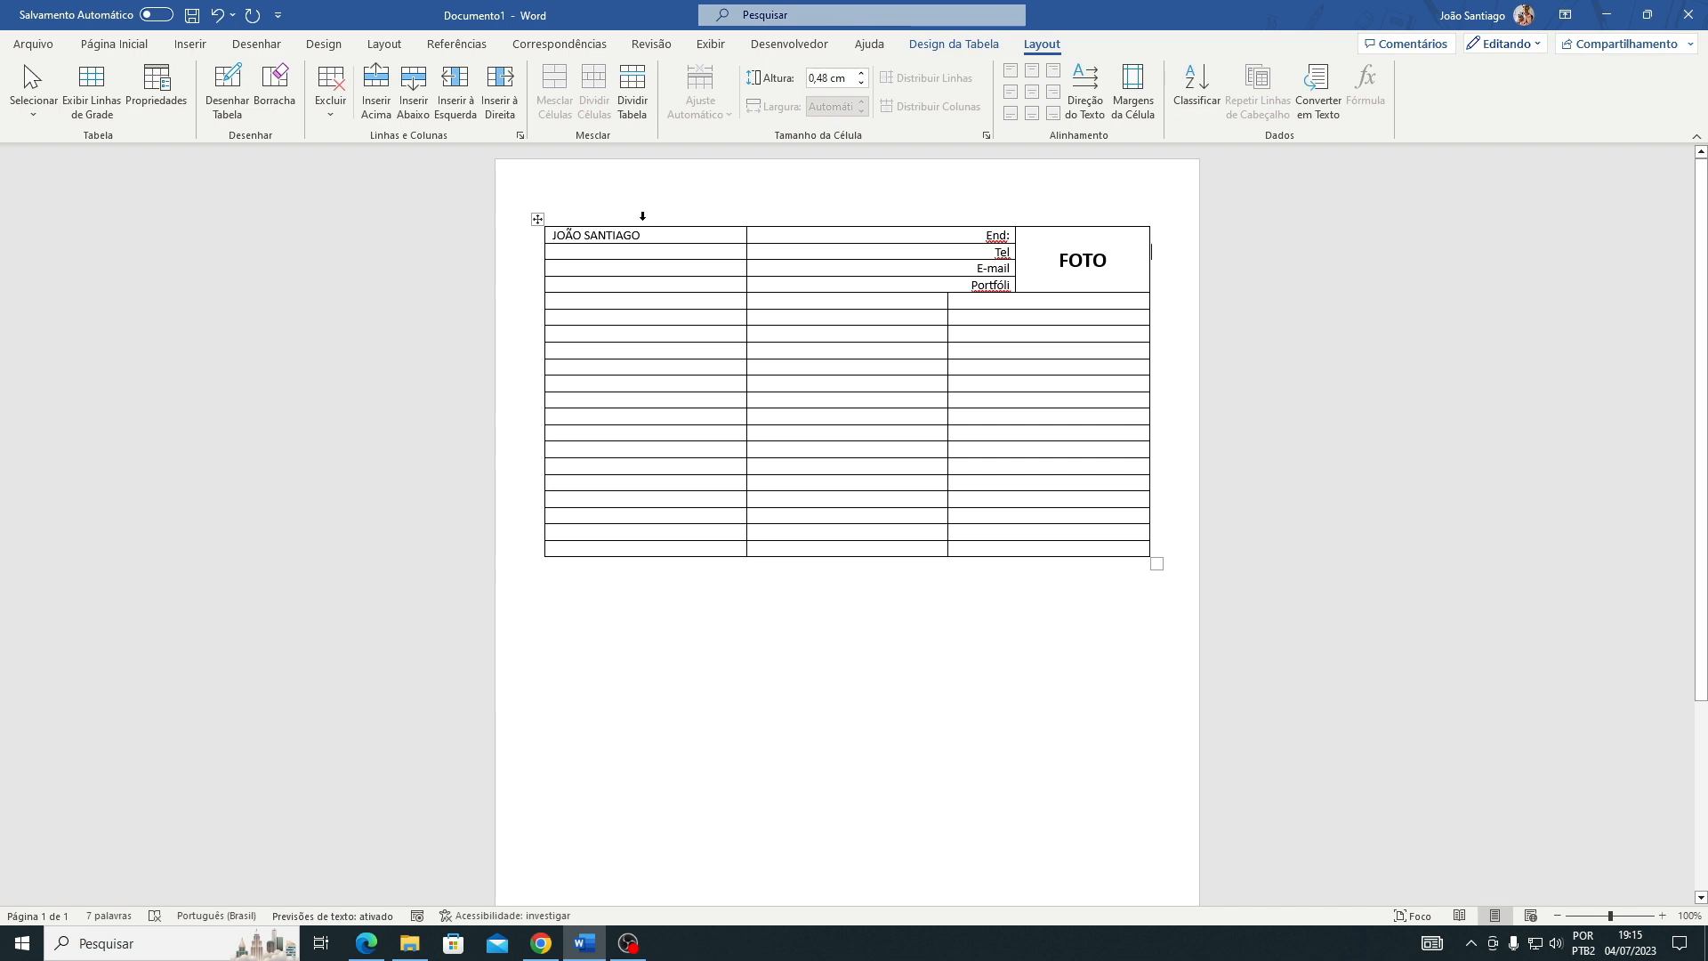
{"action": "left_click", "coordinate": [612, 238]}
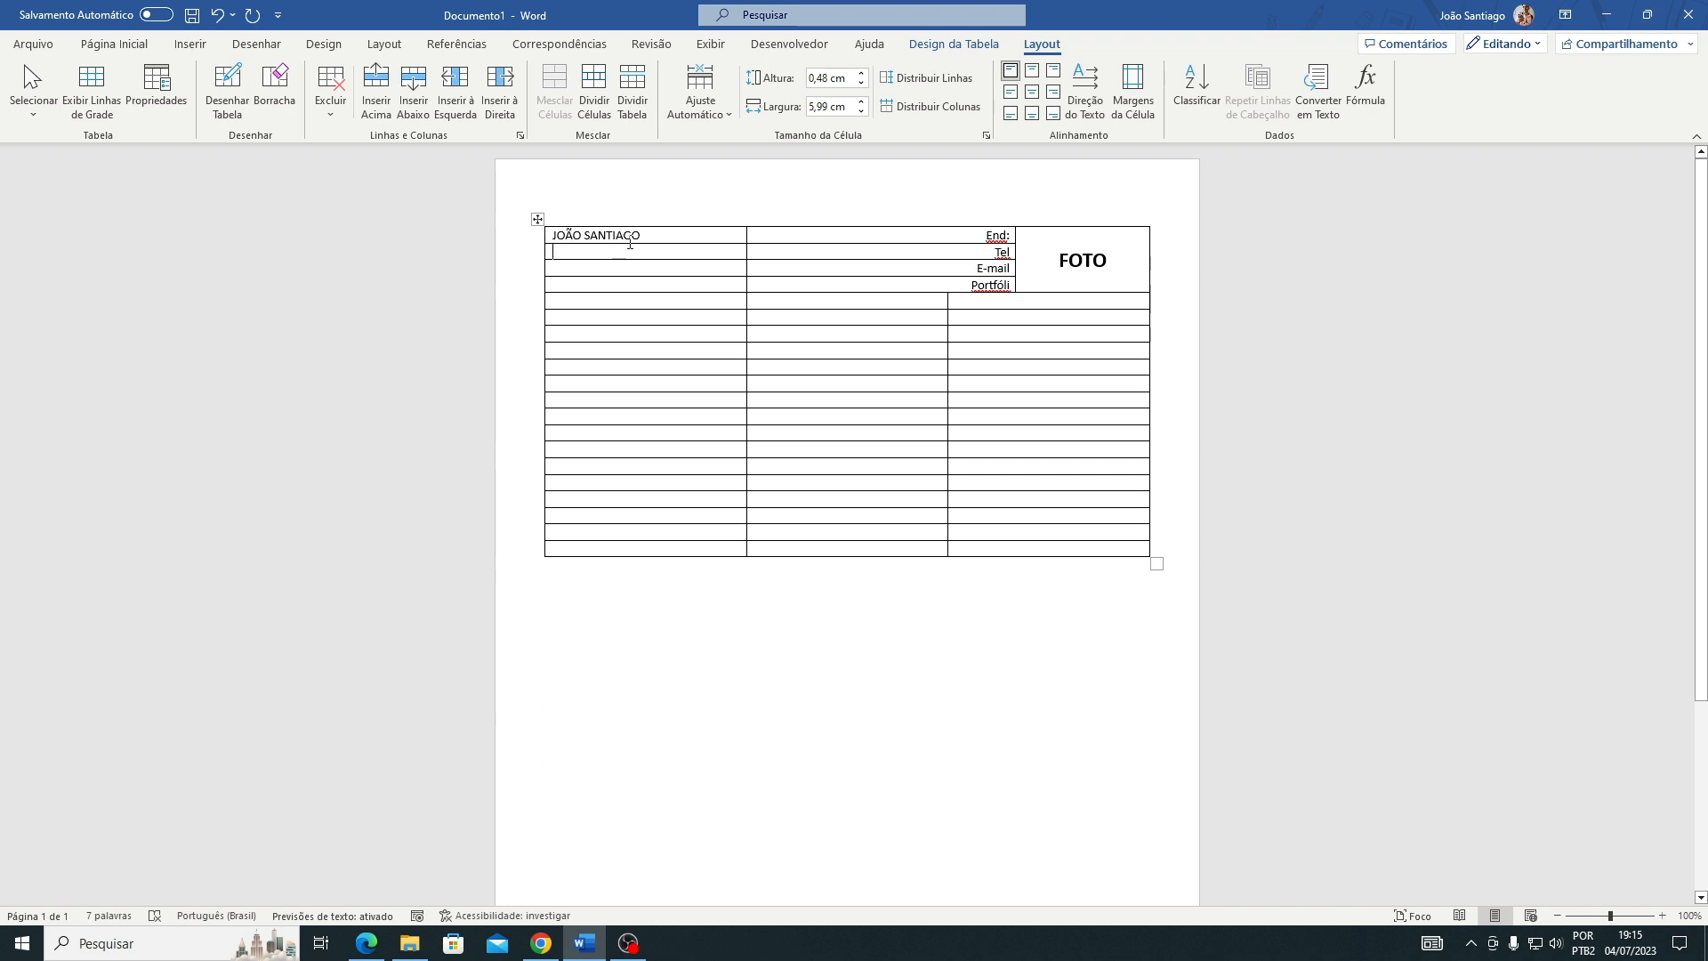
- Merge the first-column cells of rows 1–4 and make the name large and bold
{"action": "left_click_drag", "start_coordinate": [643, 236], "coordinate": [642, 285]}
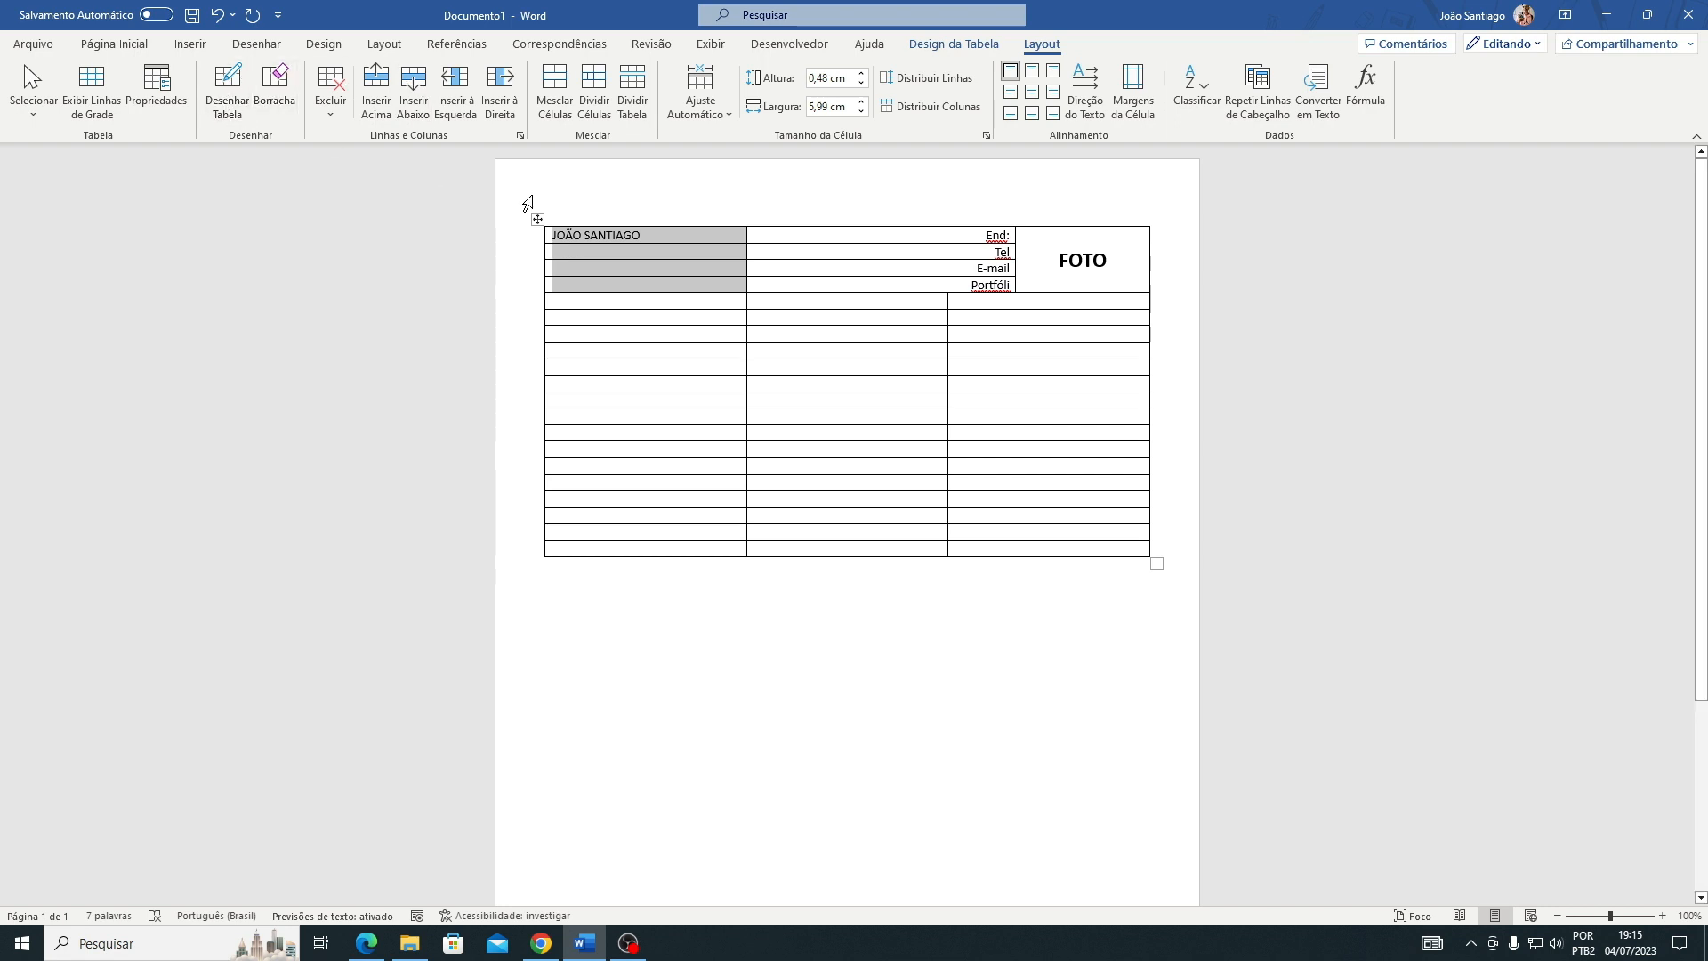
{"action": "left_click", "coordinate": [556, 99]}
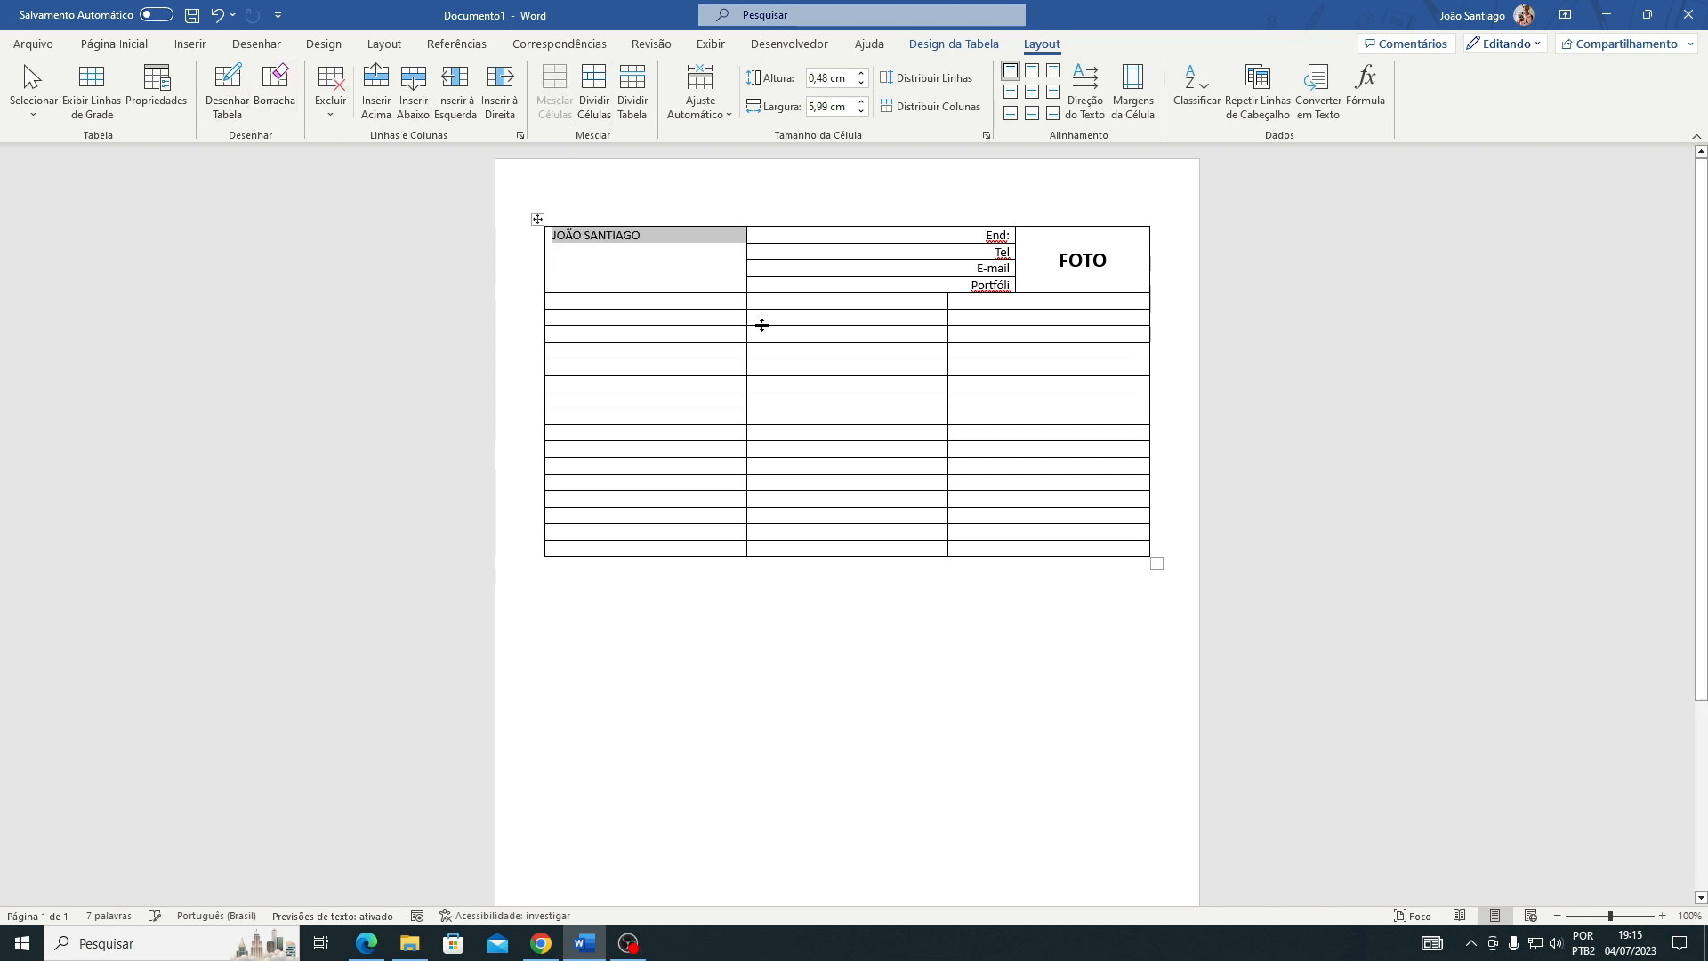
{"action": "left_click", "coordinate": [642, 226]}
{"action": "left_click", "coordinate": [647, 235]}
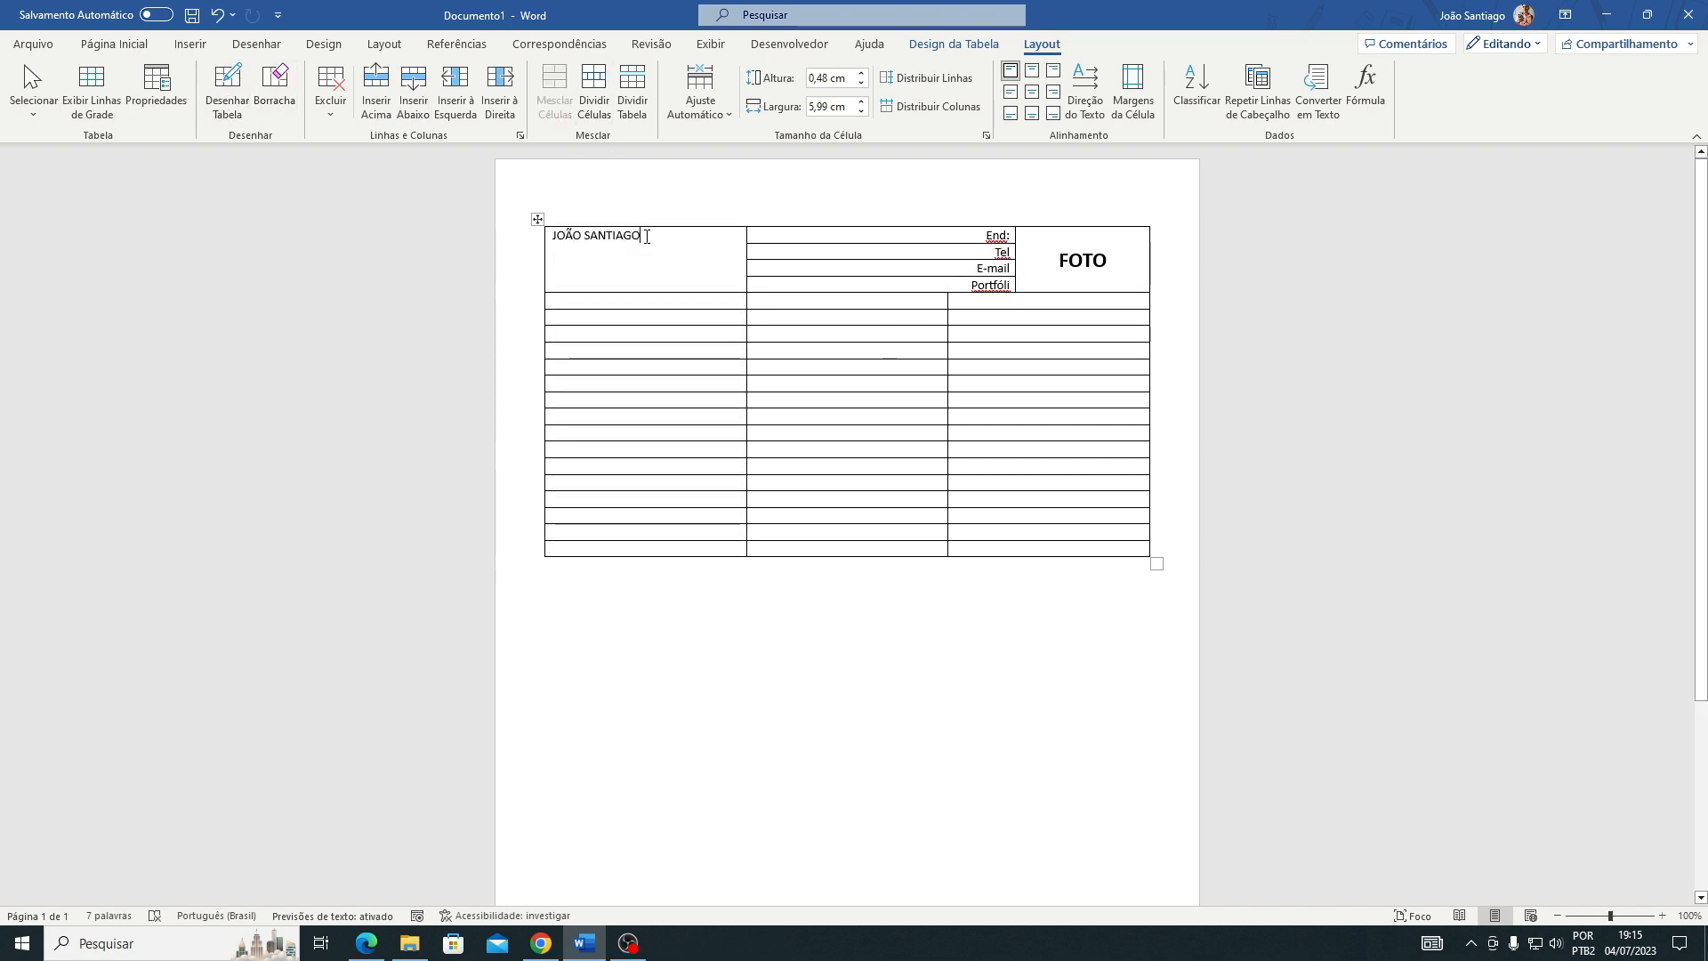
{"action": "left_click_drag", "start_coordinate": [646, 234], "coordinate": [553, 236]}
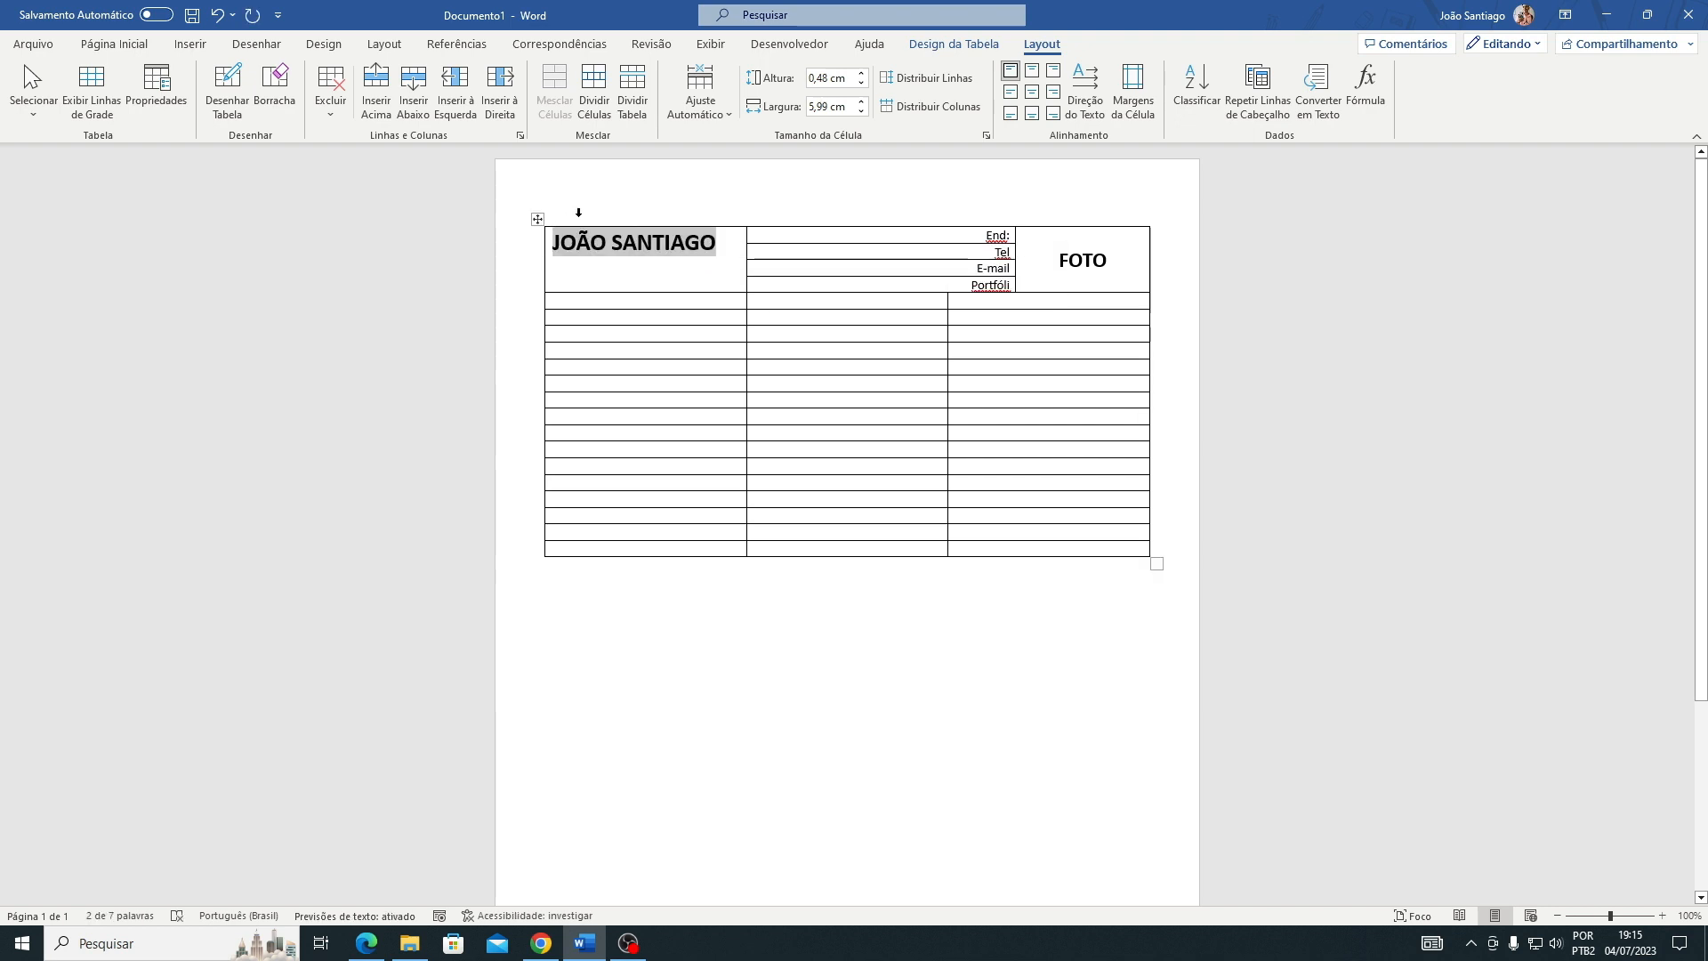
{"action": "left_click", "coordinate": [648, 180]}
{"action": "left_click", "coordinate": [717, 271]}
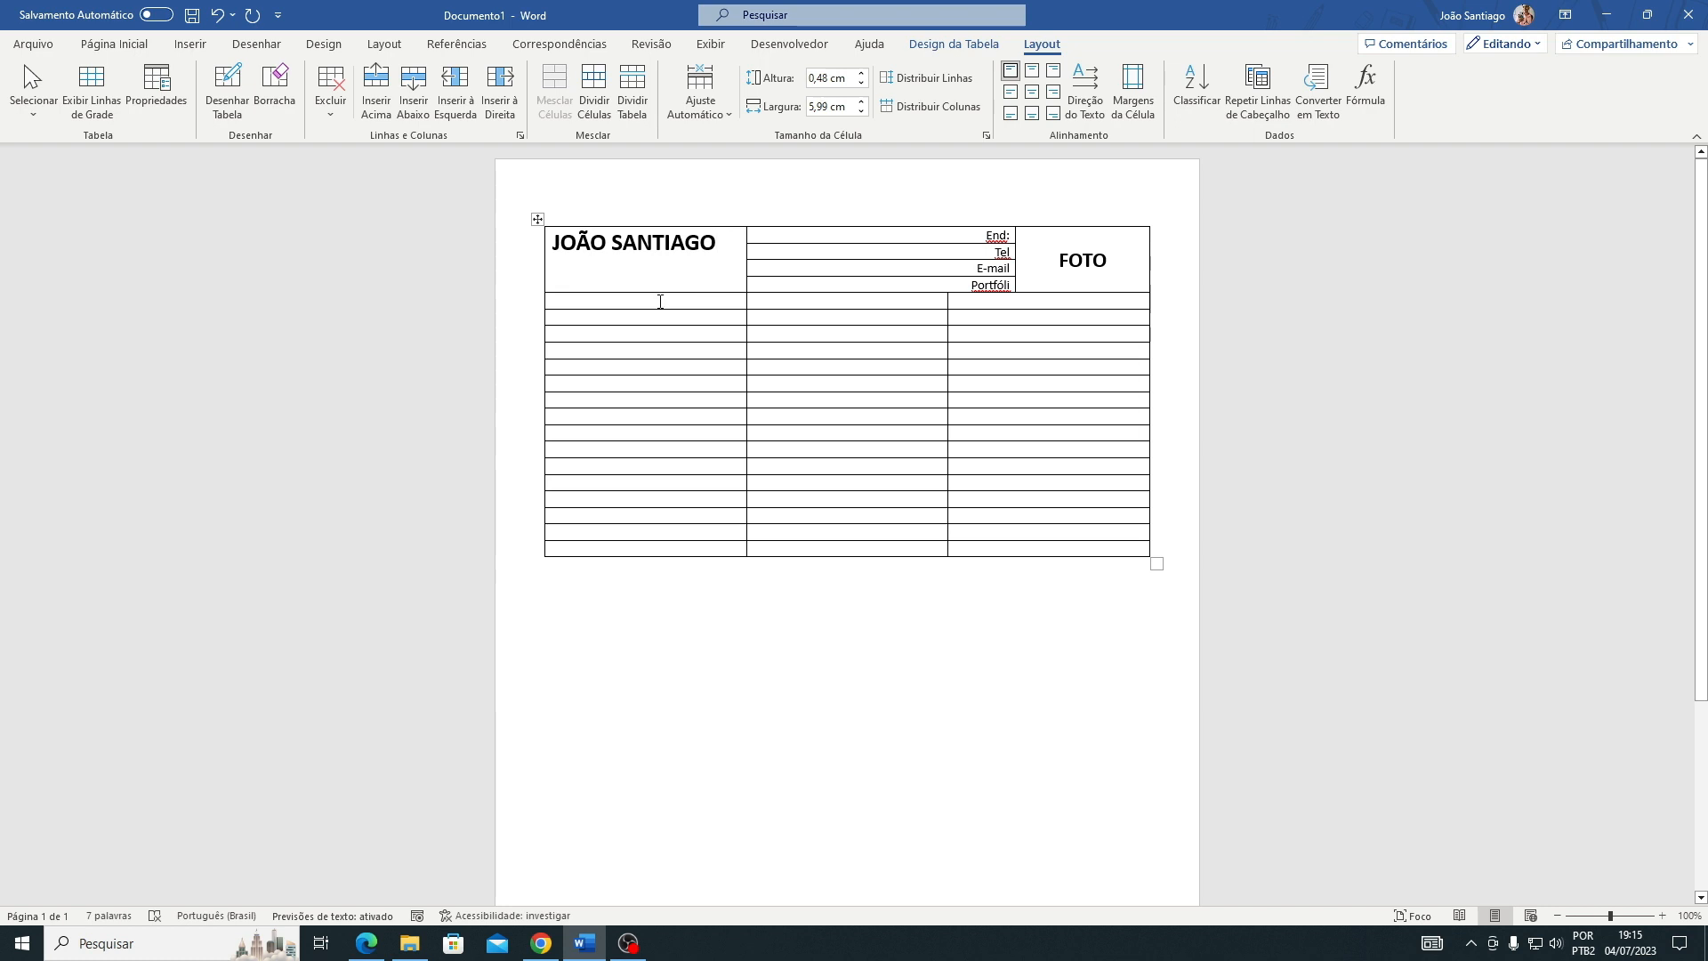
{"action": "left_click_drag", "start_coordinate": [660, 302], "coordinate": [970, 307]}
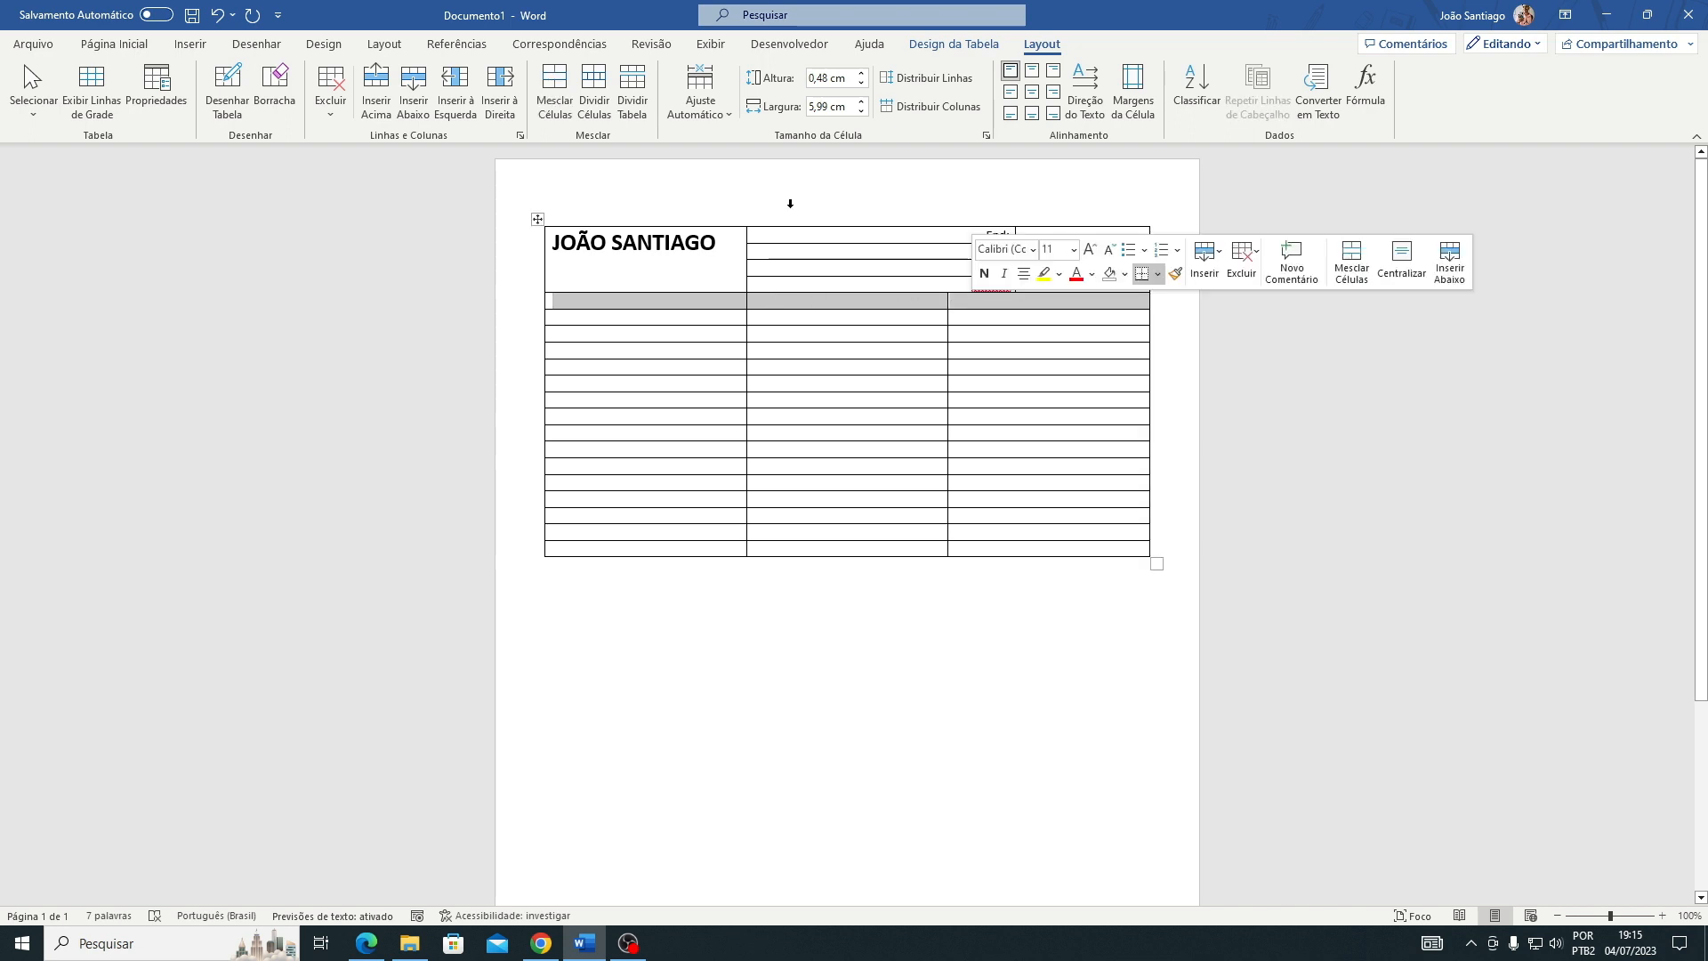
- Merge the row below the header and type the OBJETIVO heading
{"action": "left_click", "coordinate": [559, 85]}
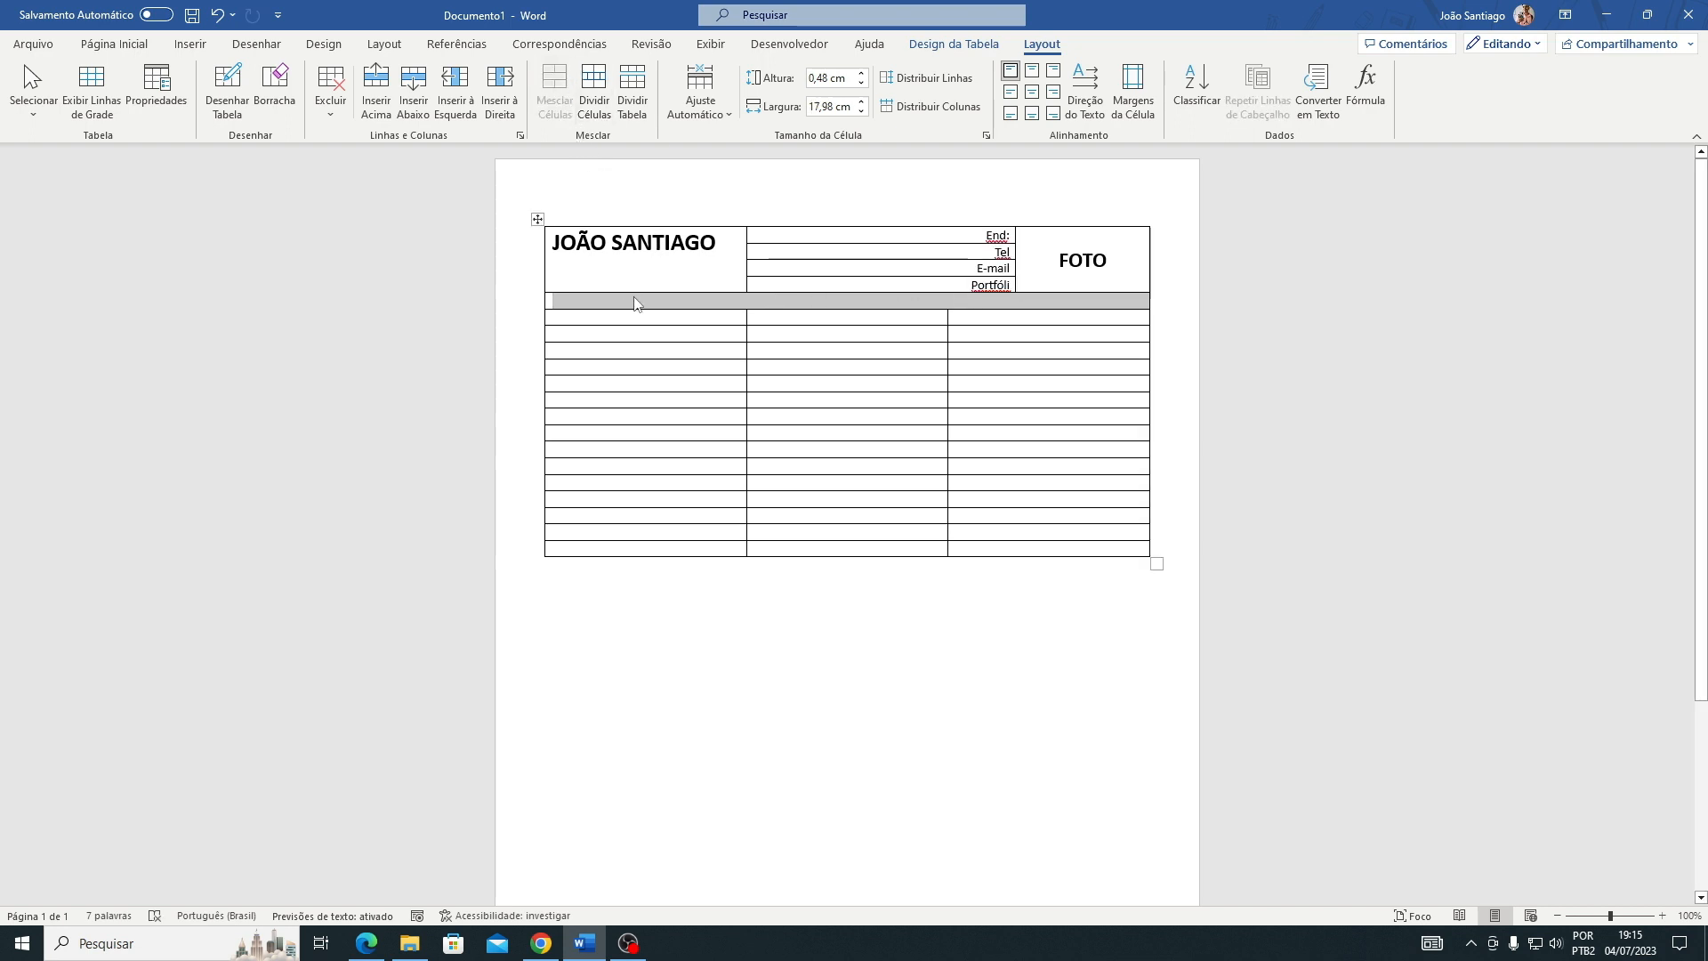
{"action": "type", "text": "OB"}
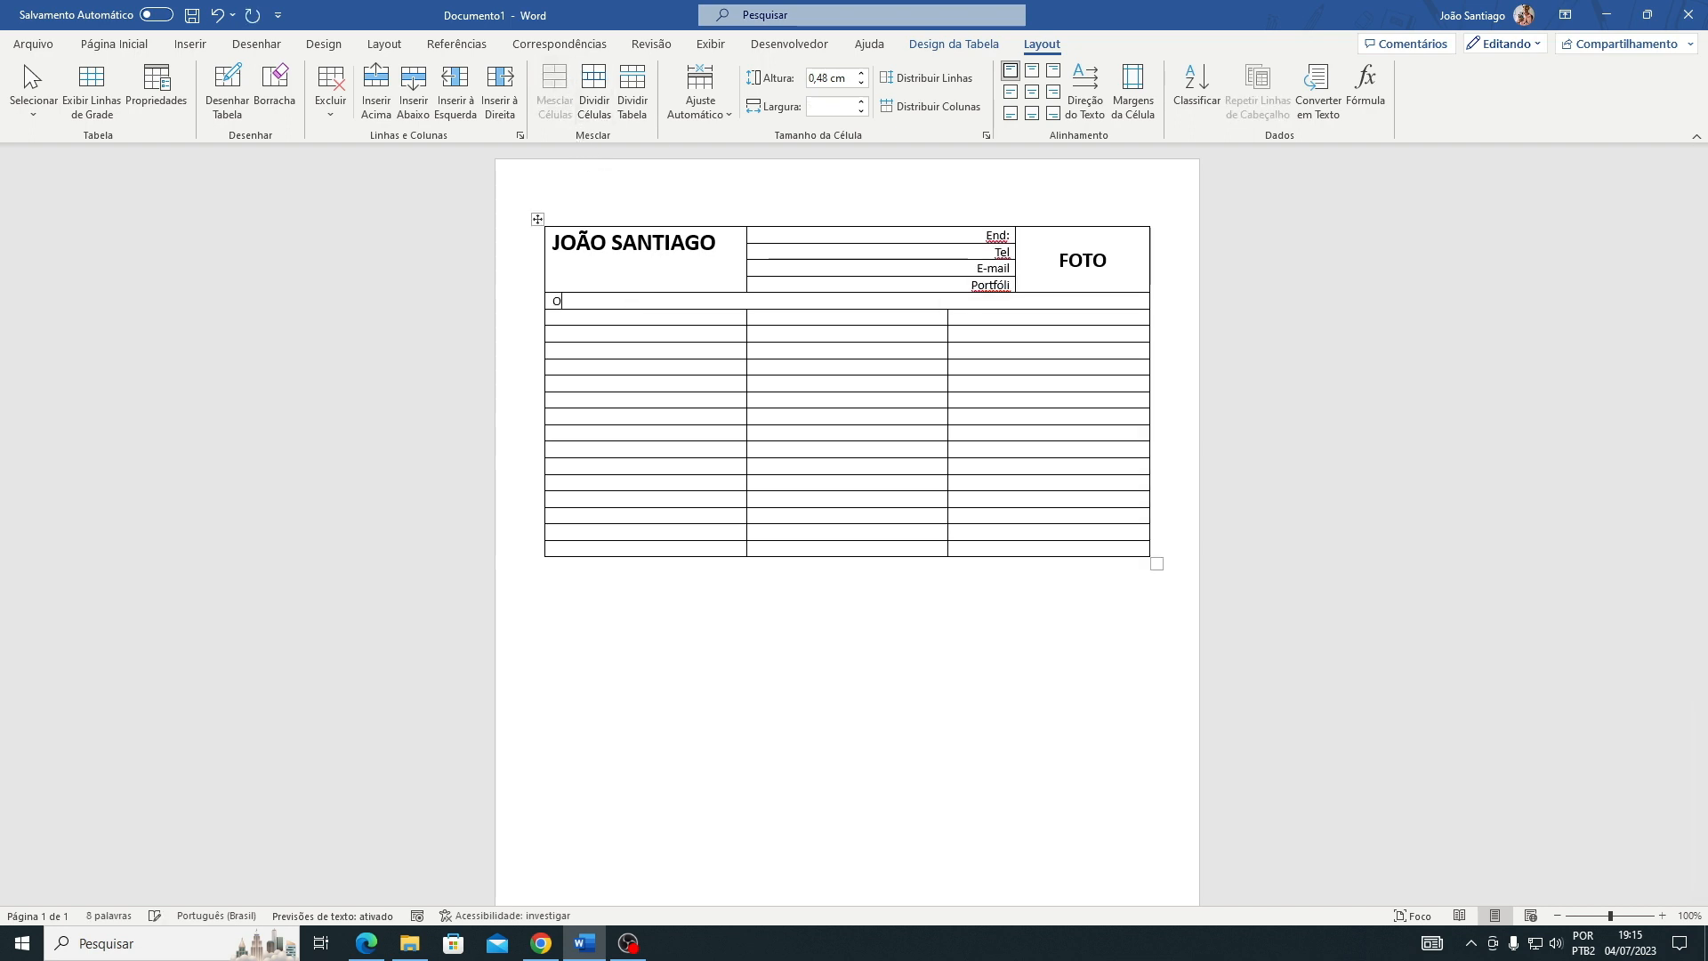
{"action": "type", "text": "JET"}
{"action": "type", "text": "IVO"}
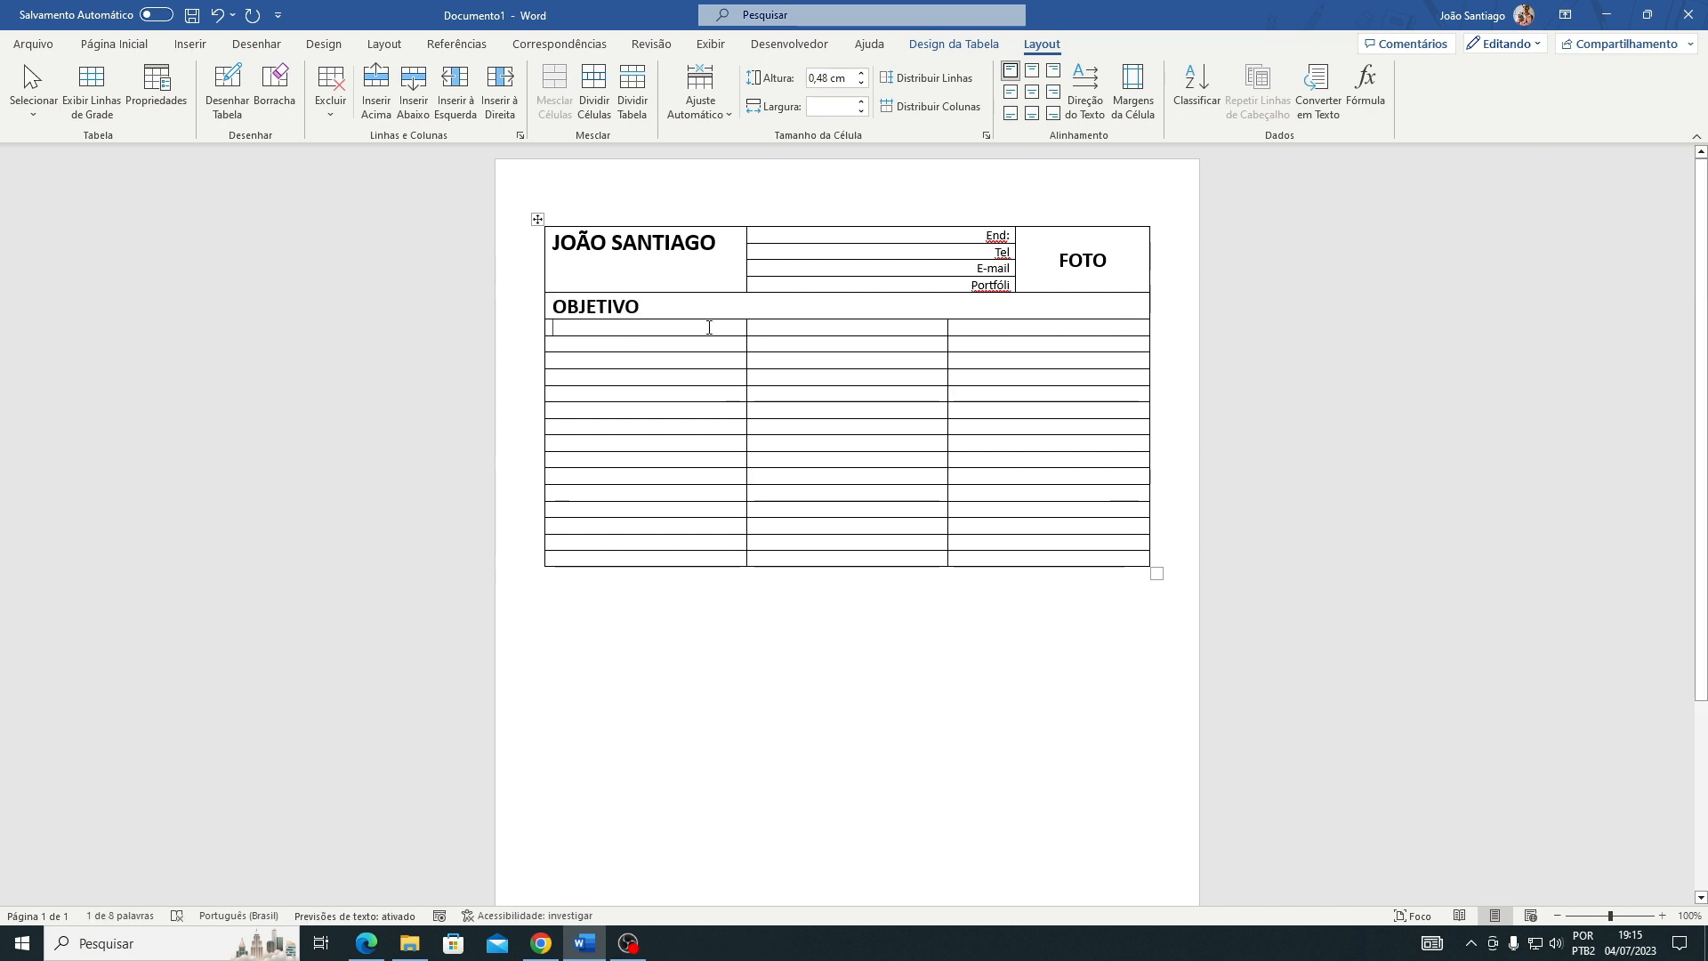
- Merge the next row and fill it with a two-sentence =rand(1) paragraph, shrinking the row
{"action": "left_click_drag", "start_coordinate": [705, 326], "coordinate": [967, 331]}
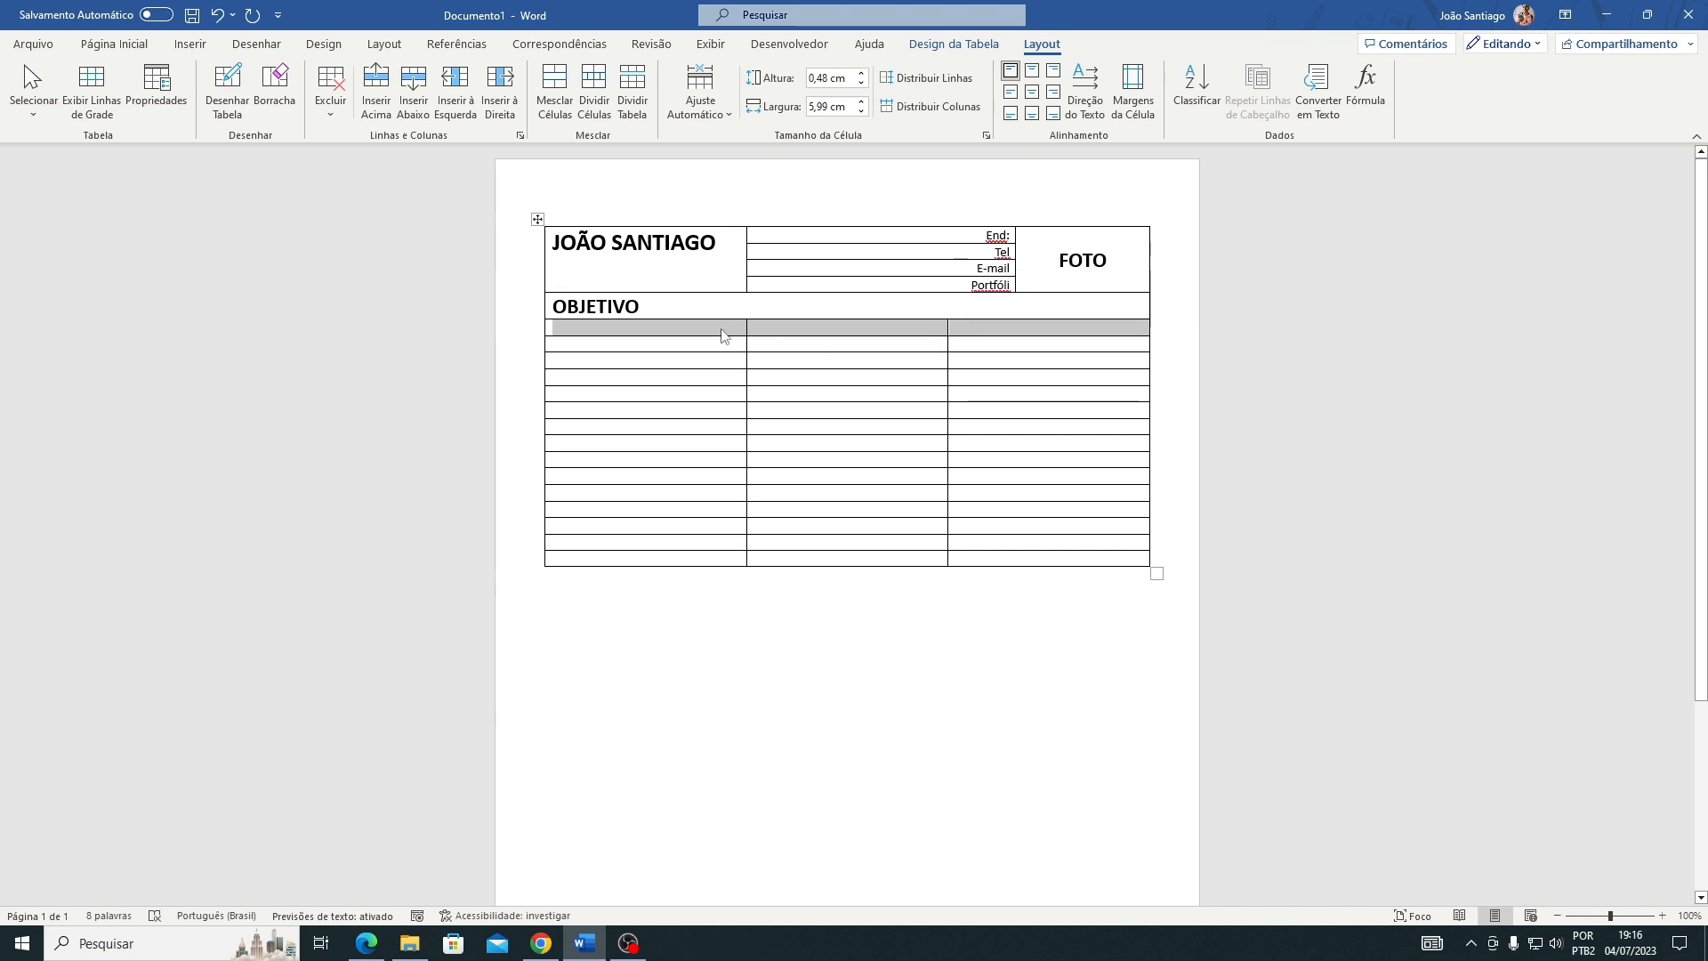
{"action": "left_click", "coordinate": [555, 89]}
{"action": "left_click", "coordinate": [657, 331]}
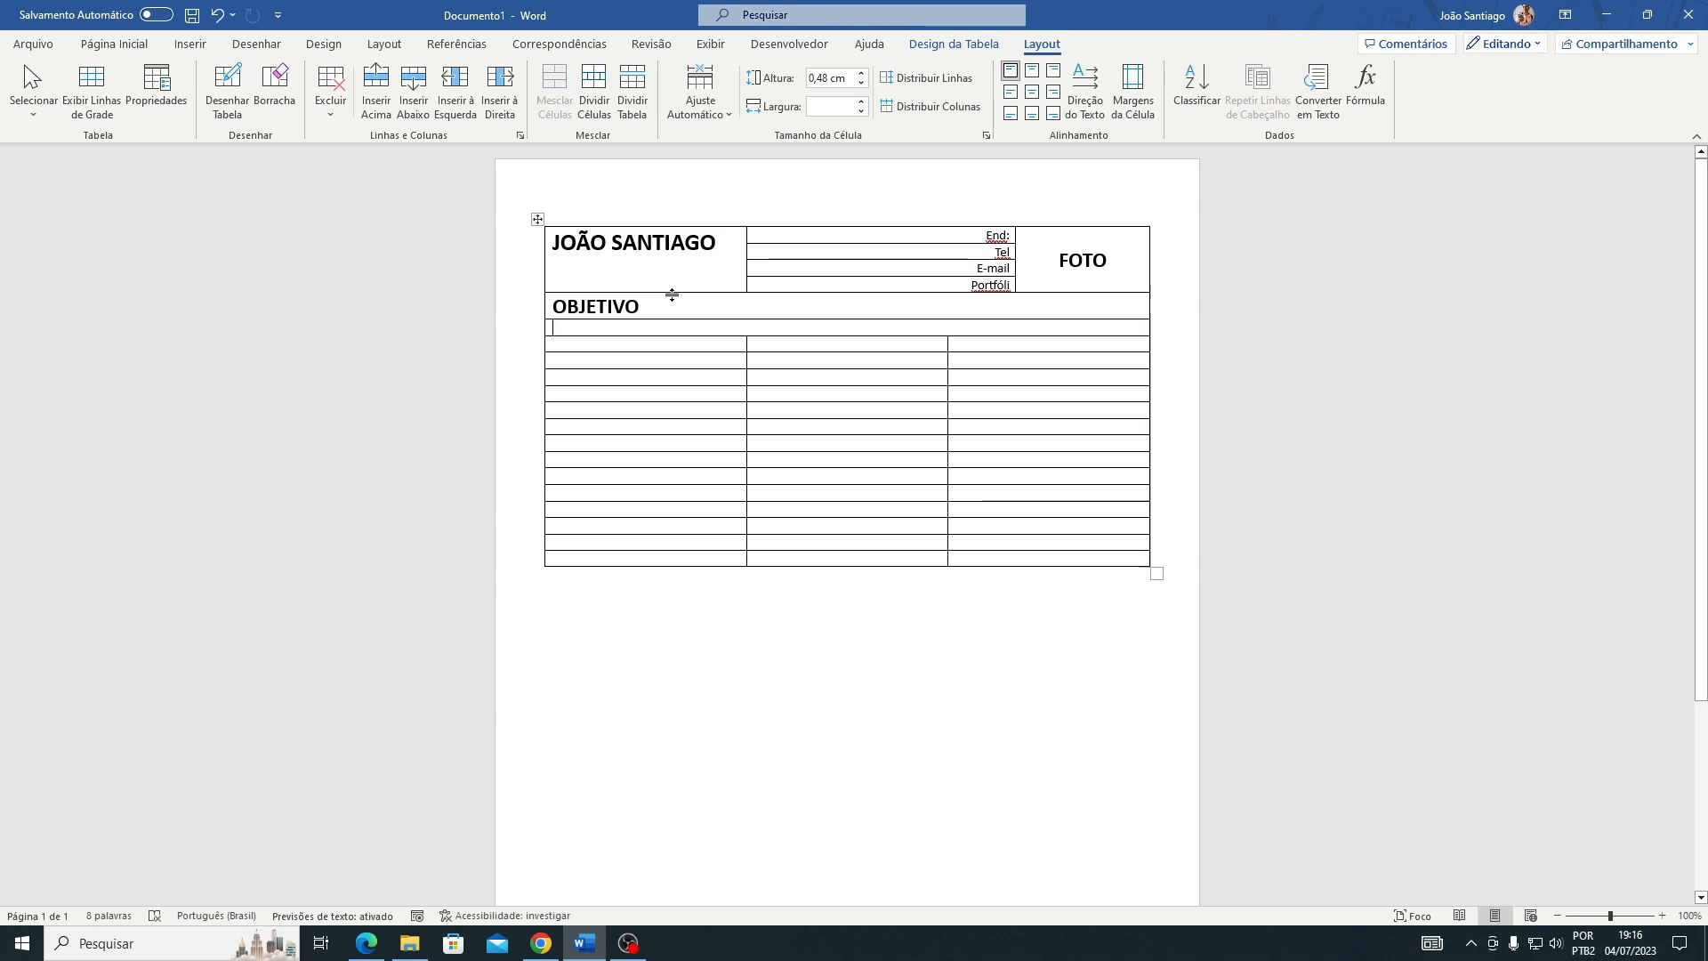
{"action": "type", "text": "=rand"}
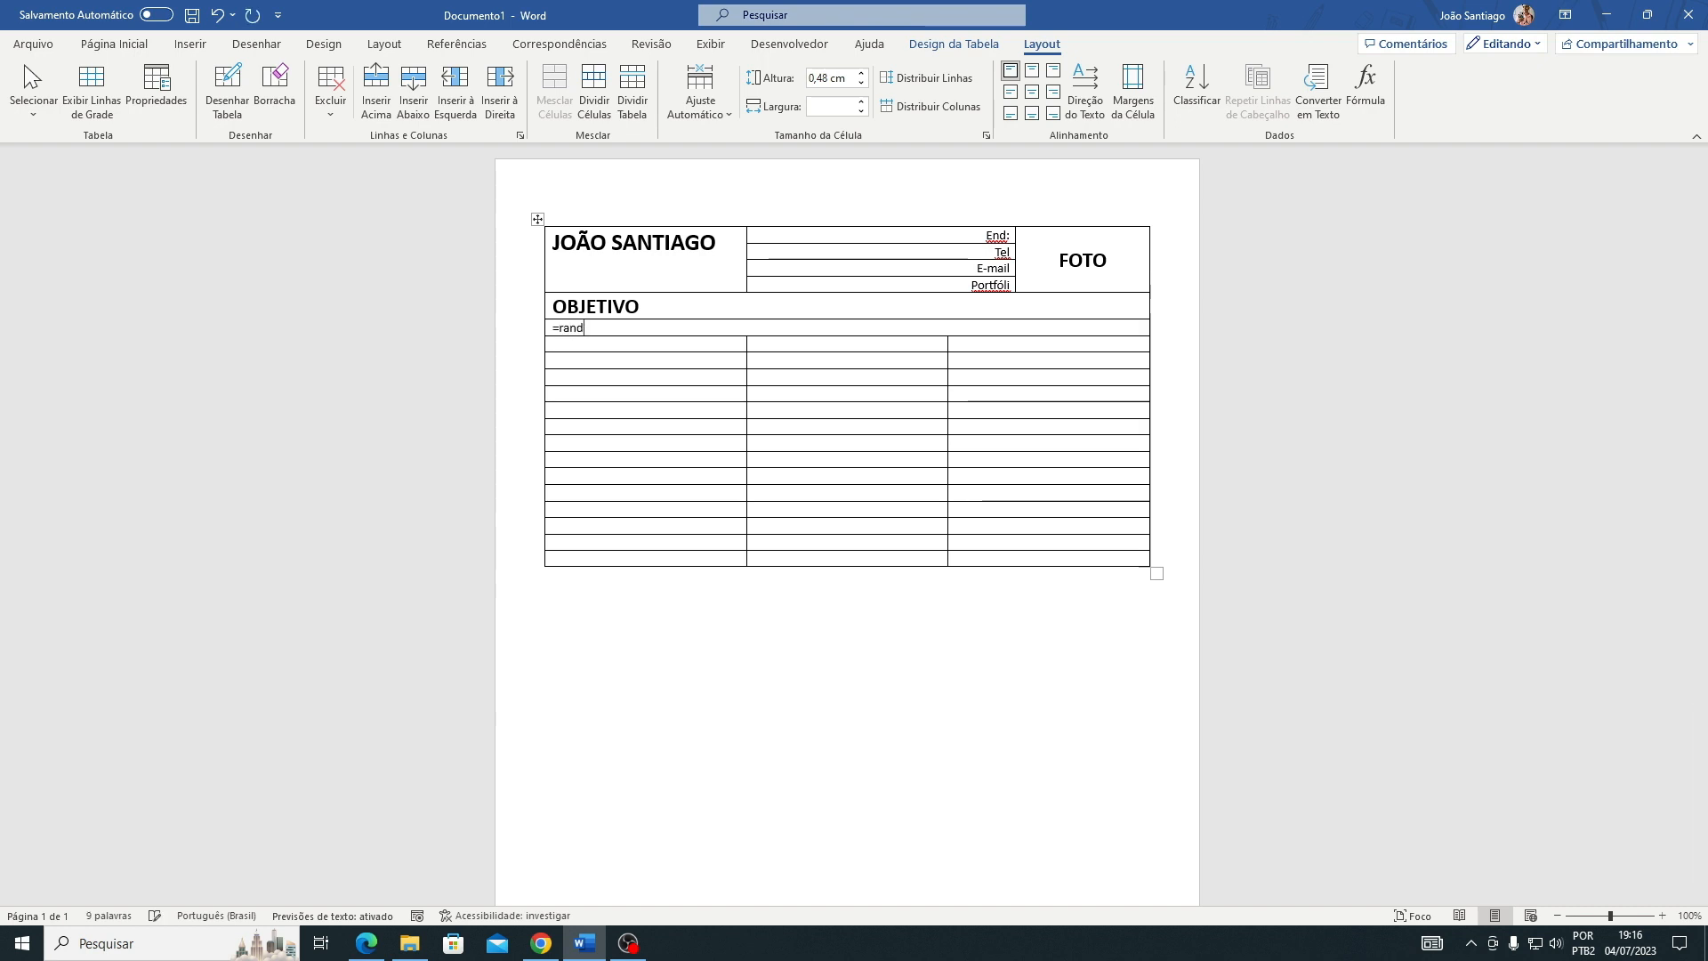
{"action": "type", "text": "(1)"}
{"action": "key", "text": "Return"}
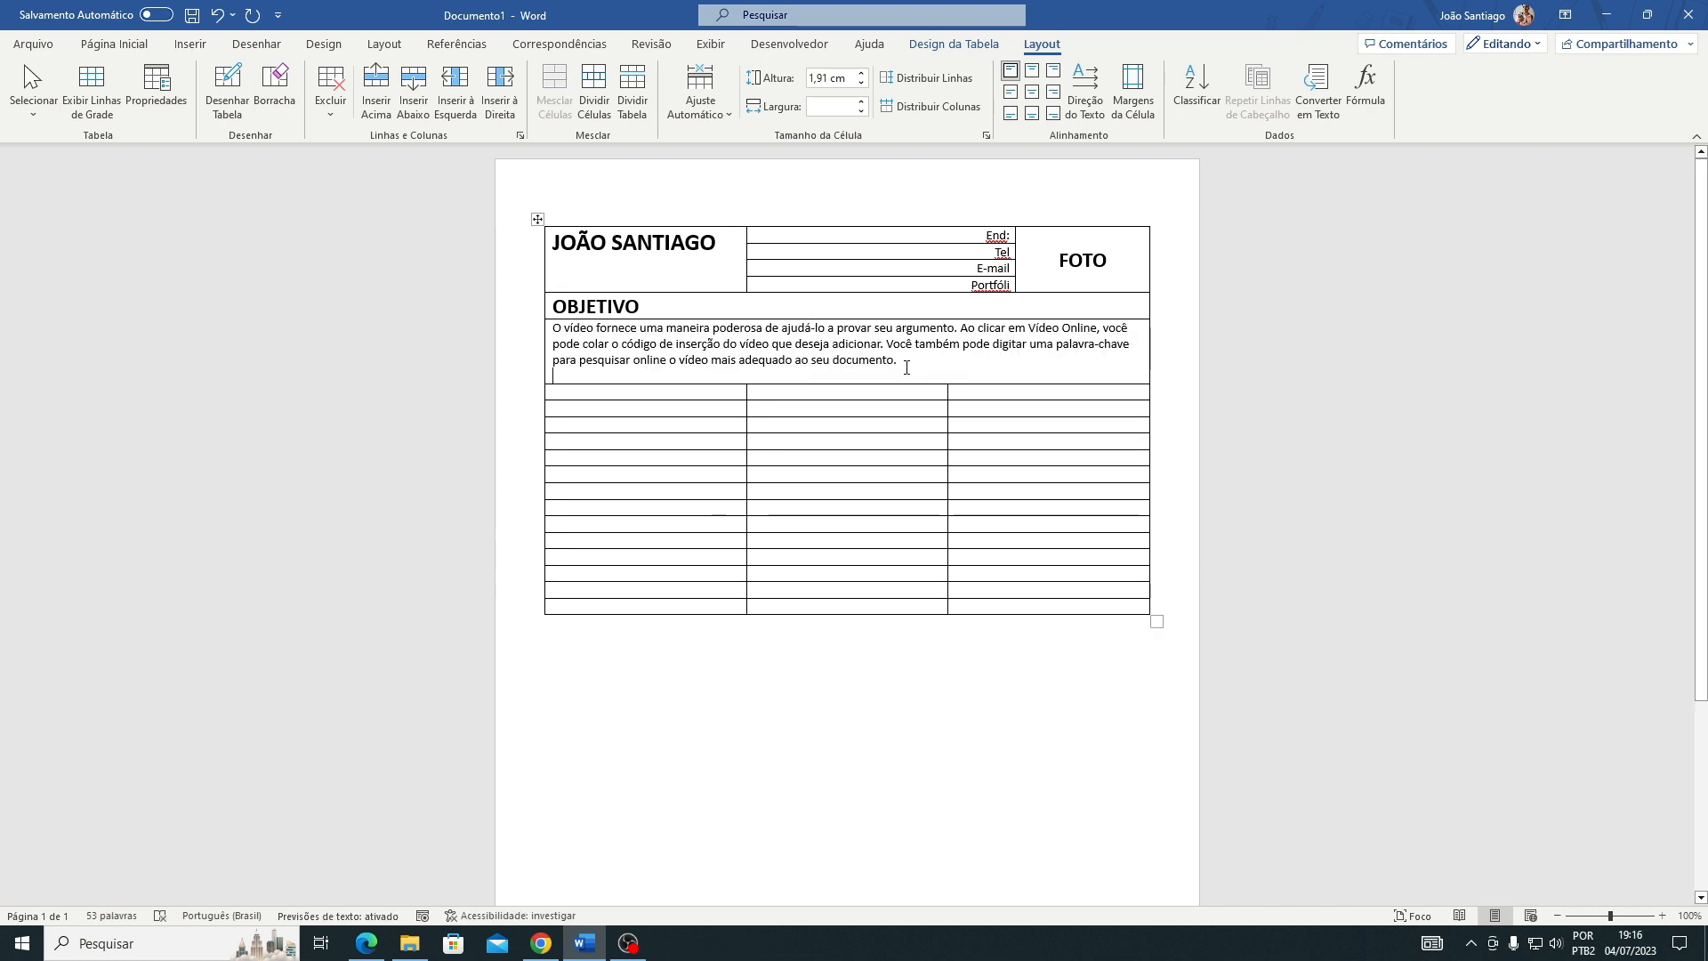
{"action": "left_click_drag", "start_coordinate": [906, 367], "coordinate": [888, 345]}
{"action": "key", "text": "BackSpace"}
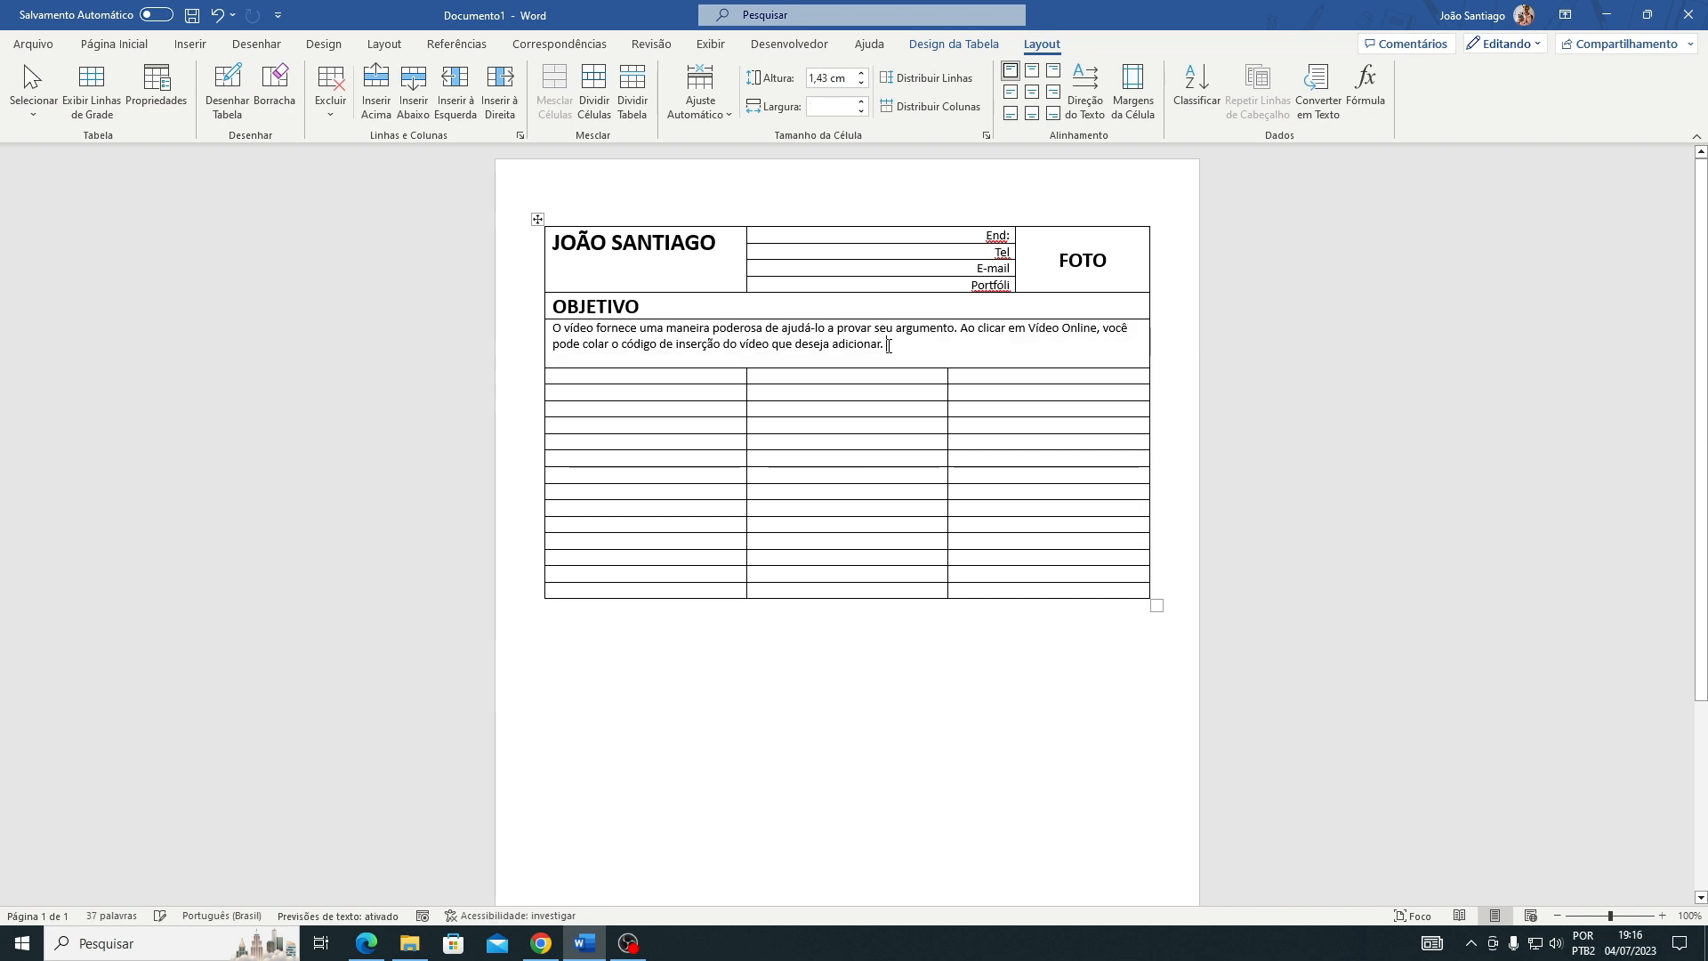
{"action": "left_click_drag", "start_coordinate": [736, 368], "coordinate": [736, 354]}
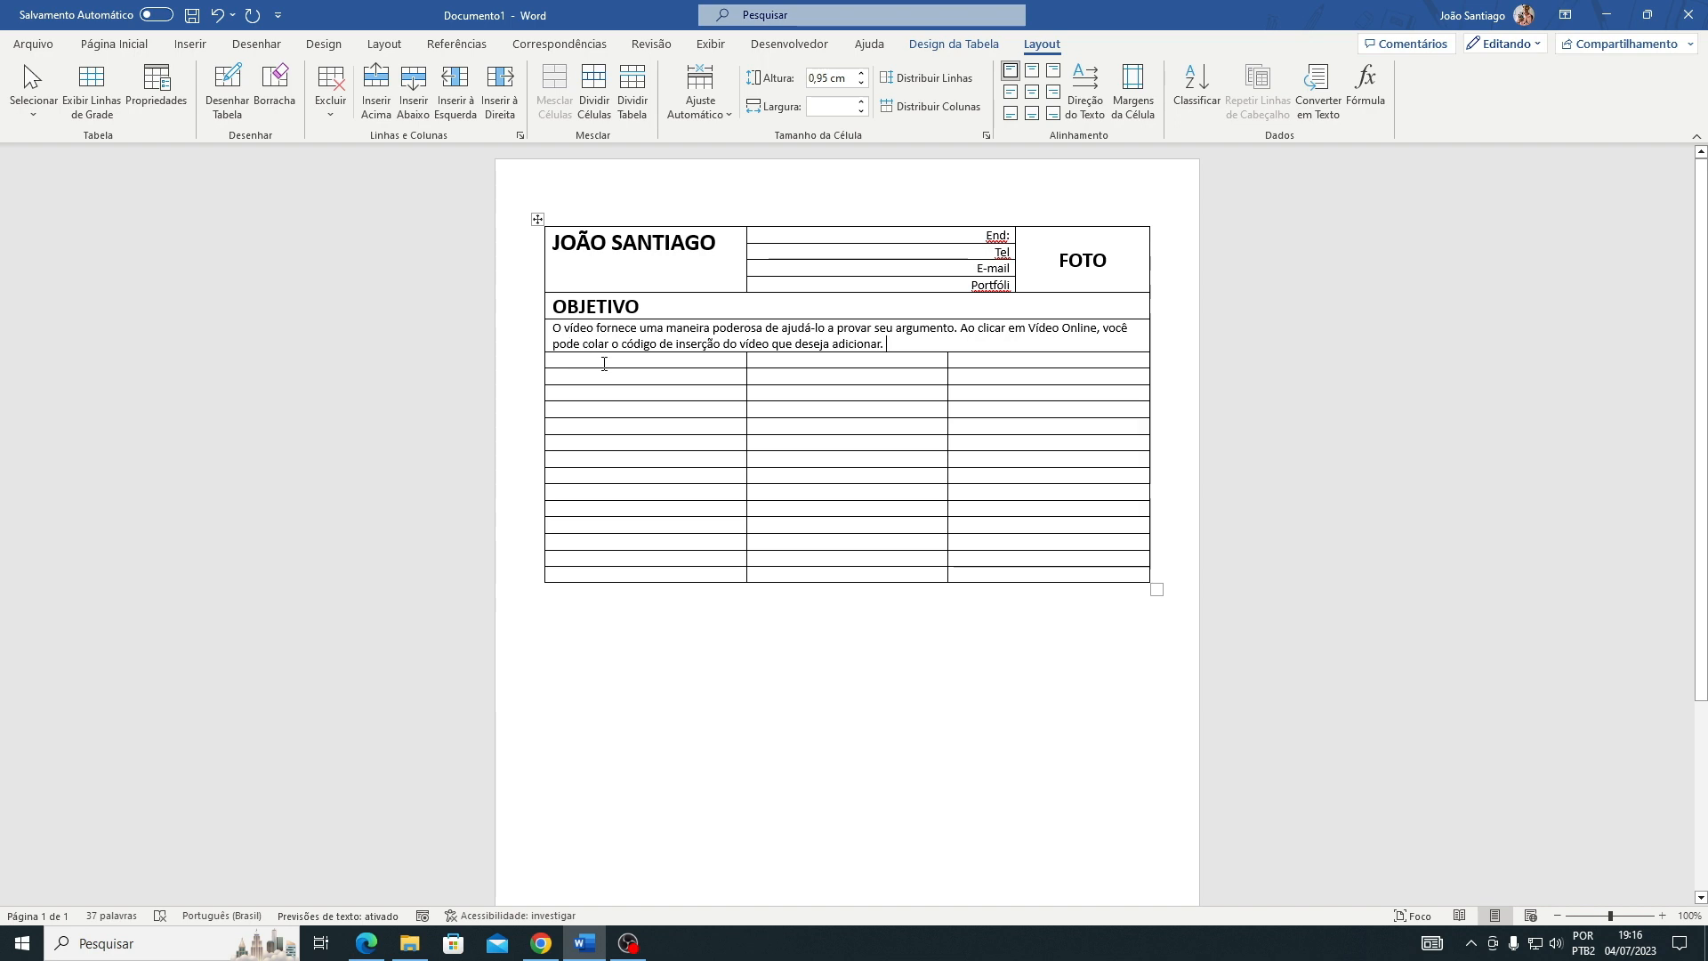
{"action": "left_click_drag", "start_coordinate": [604, 363], "coordinate": [1032, 360]}
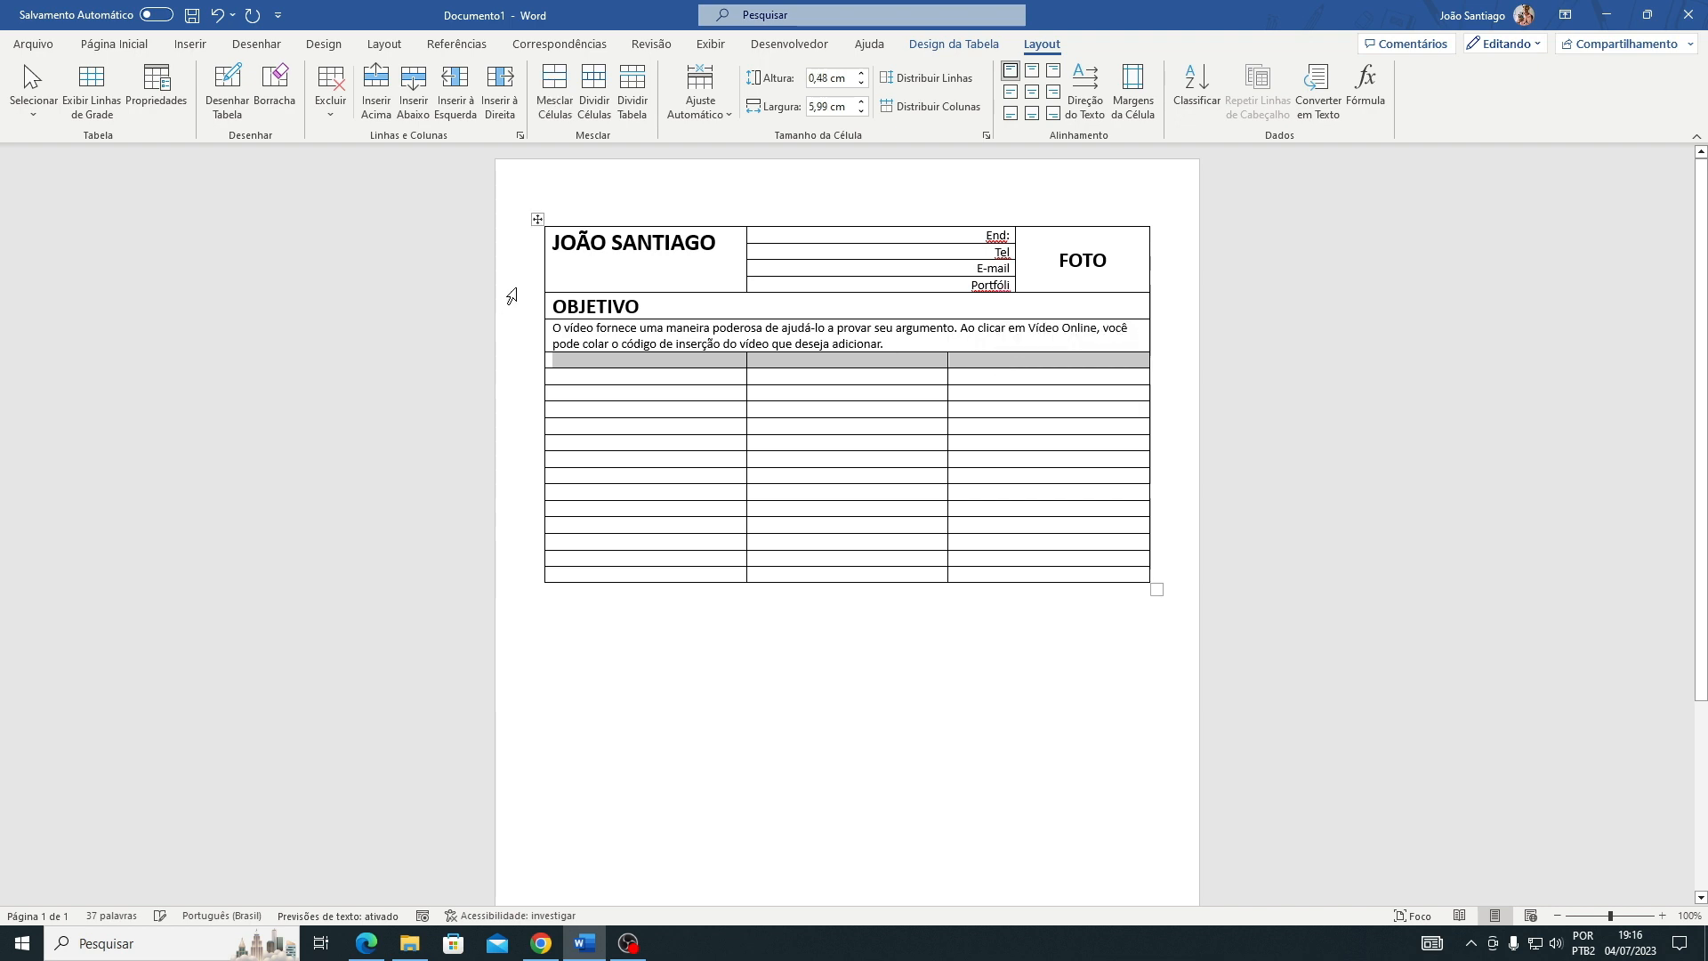
- Merge the row below the objective and type the FORMAÇÃO heading
{"action": "left_click", "coordinate": [555, 89]}
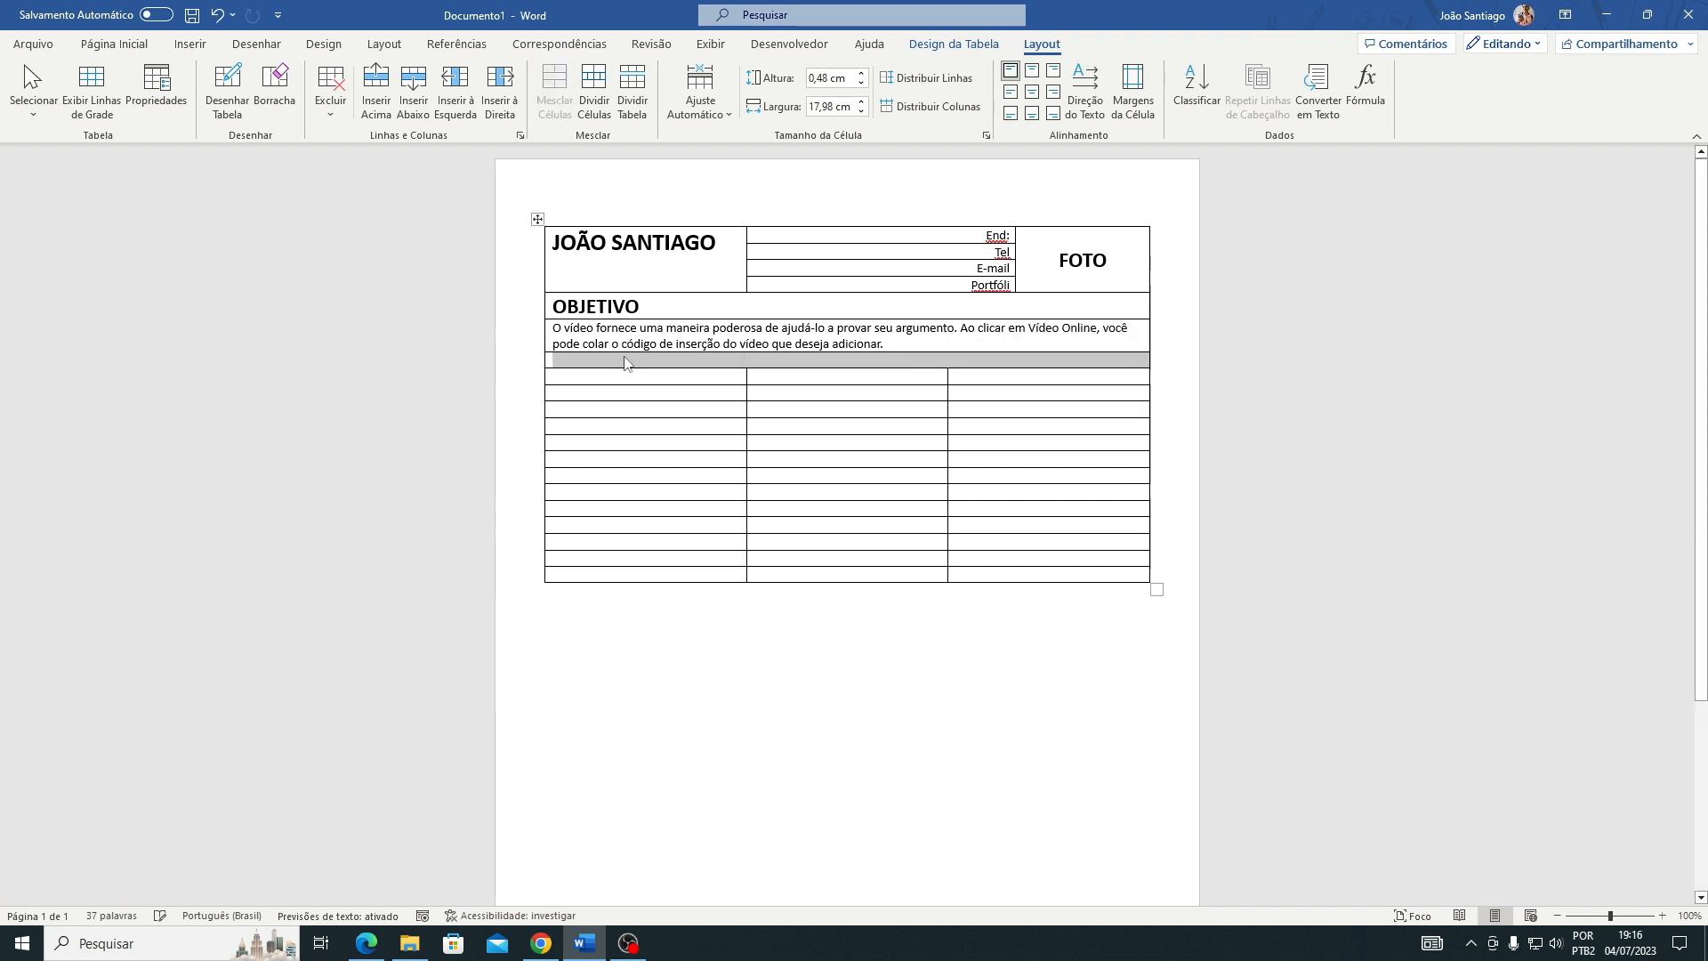
{"action": "left_click", "coordinate": [630, 361]}
{"action": "type", "text": "E"}
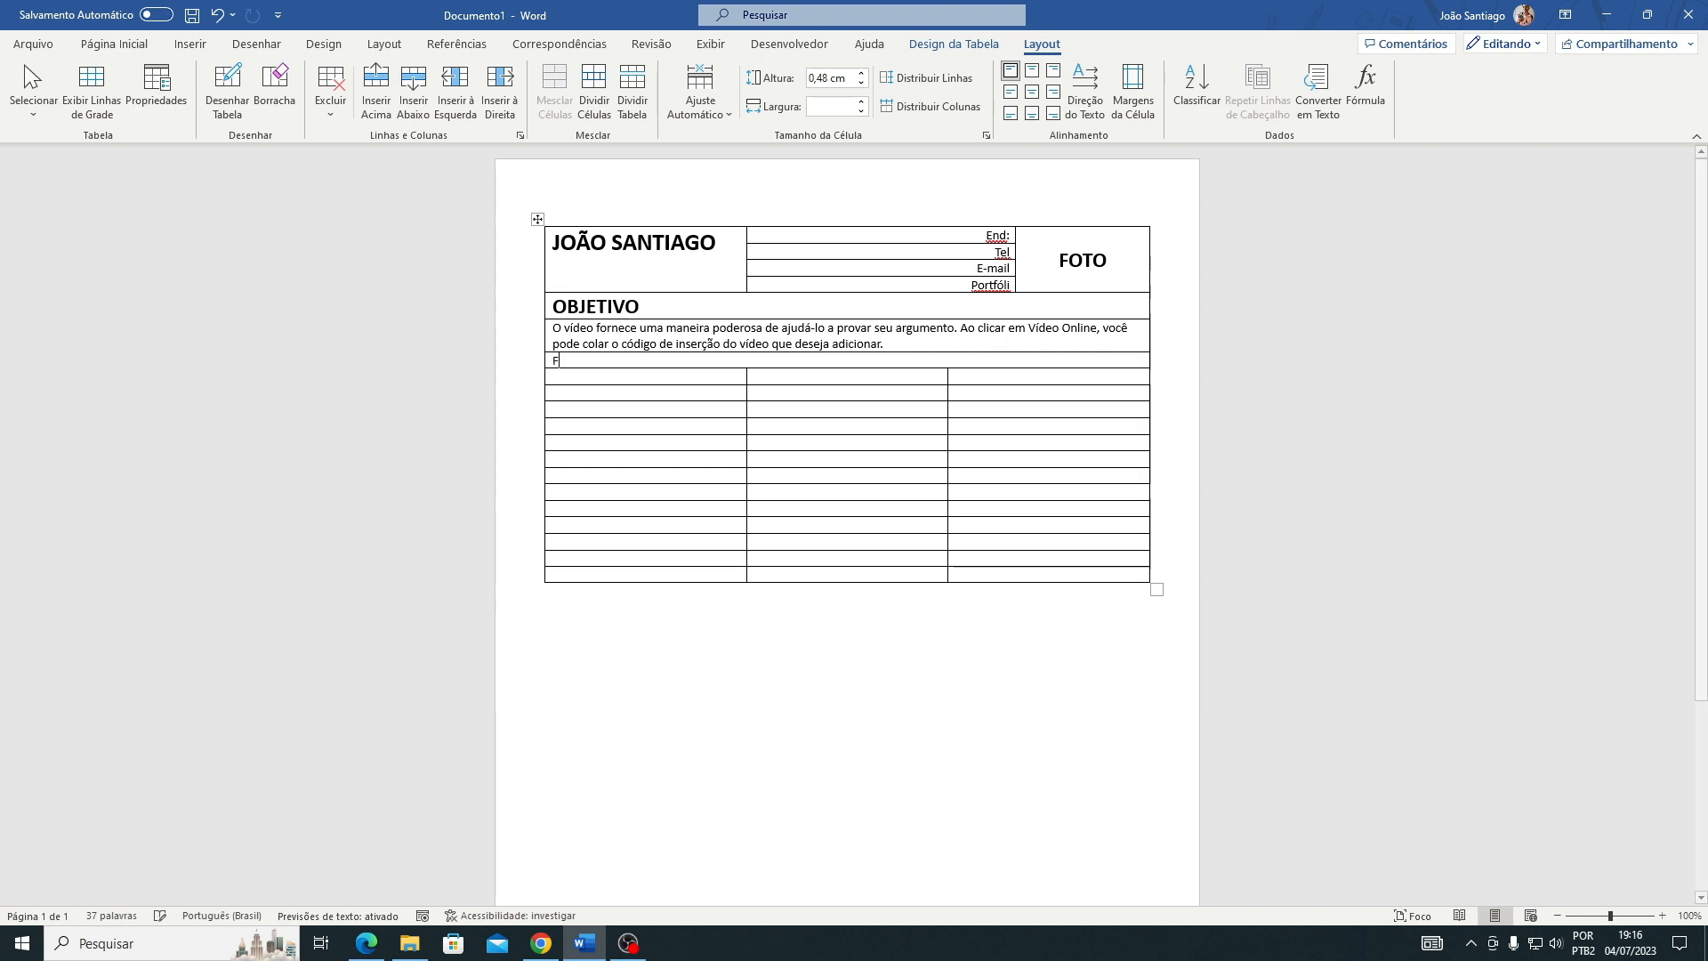
{"action": "key", "text": "BackSpace"}
{"action": "type", "text": "FORMAÇÃO"}
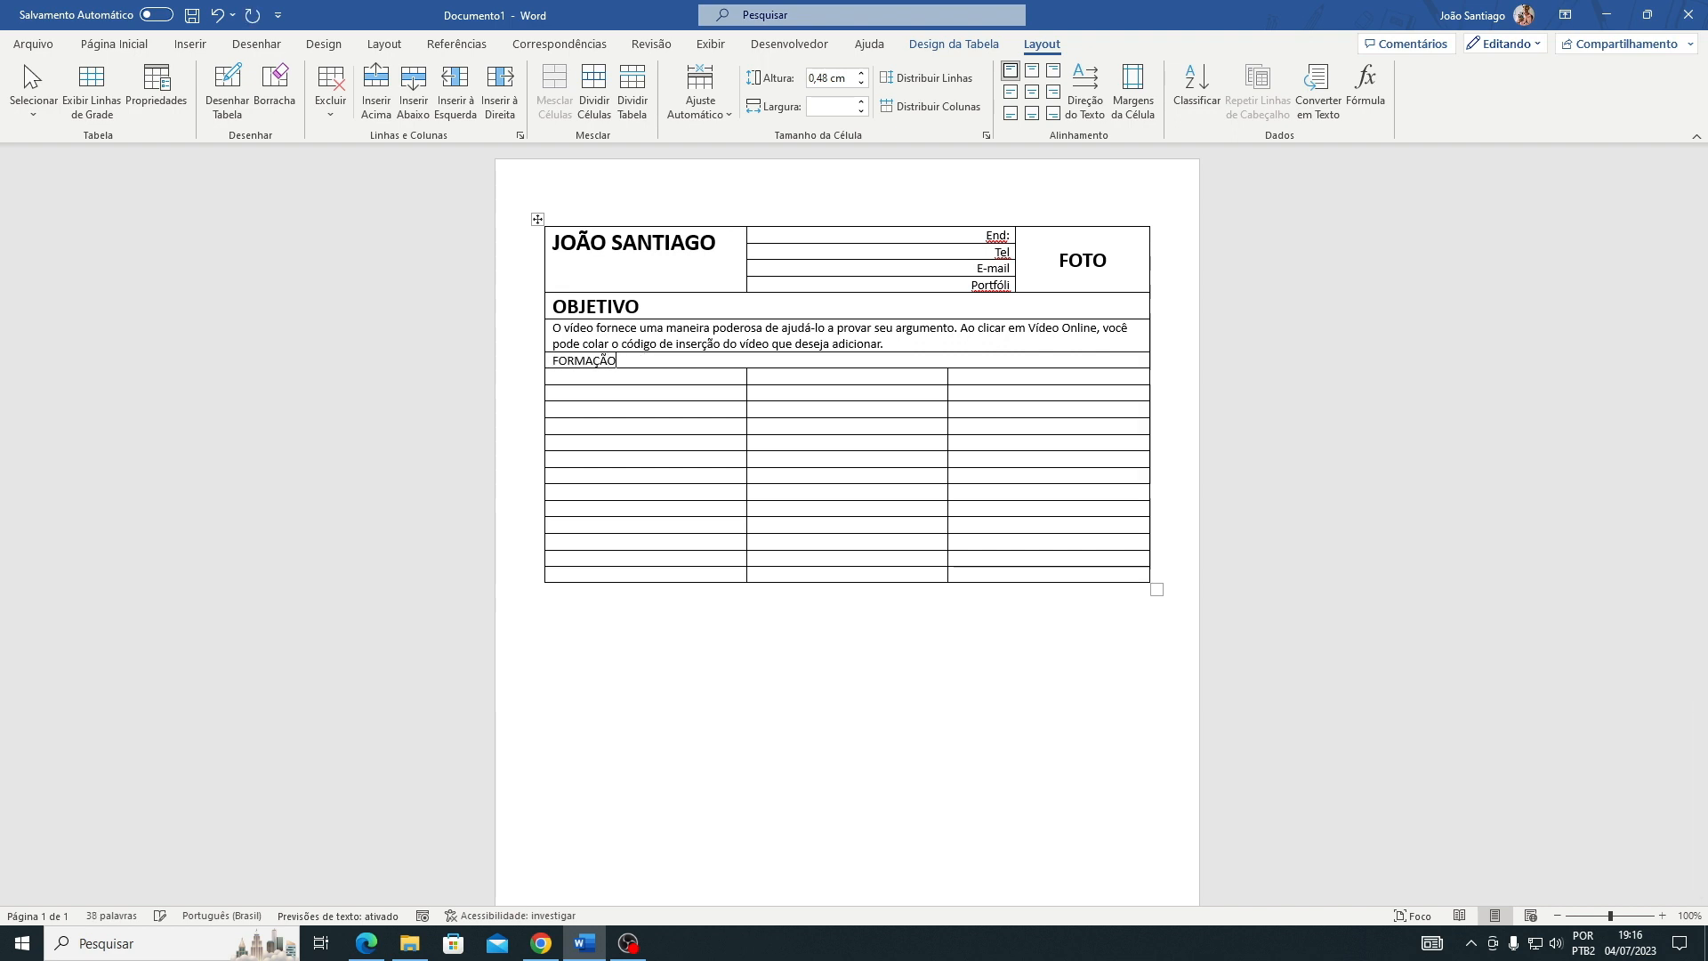
- Fill the entry row with Design, Escola de Arte and 2017 - 2022
{"action": "left_click", "coordinate": [685, 389]}
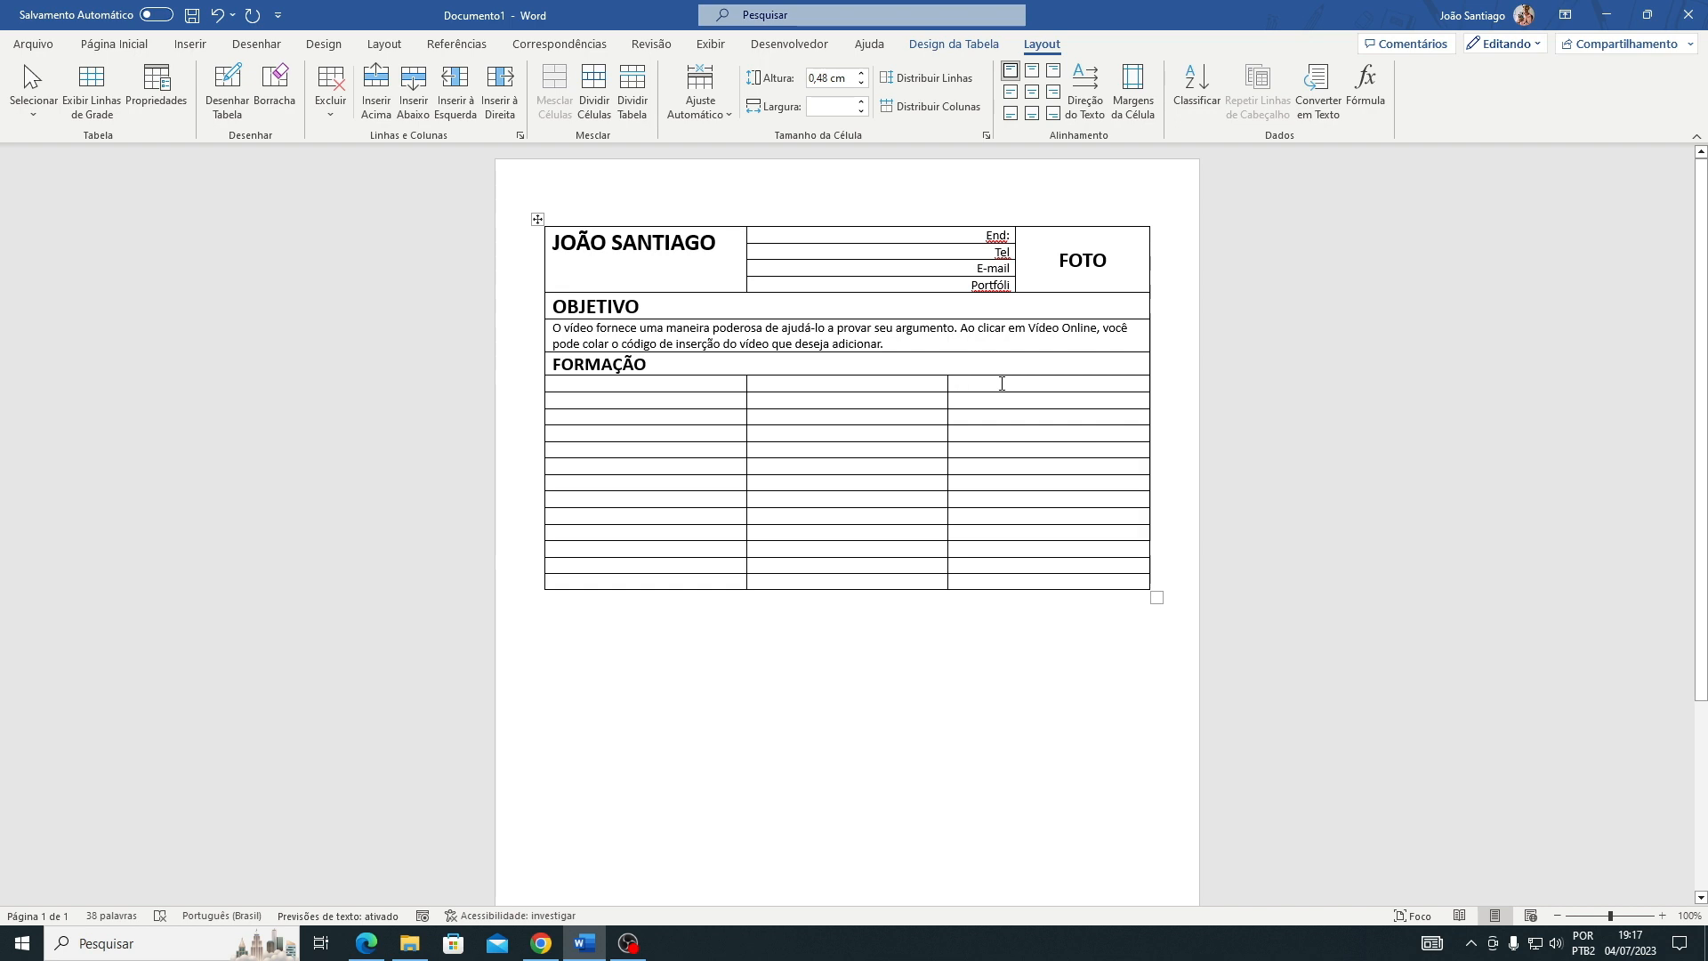
{"action": "left_click", "coordinate": [712, 382]}
{"action": "type", "text": "A"}
{"action": "key", "text": "BackSpace"}
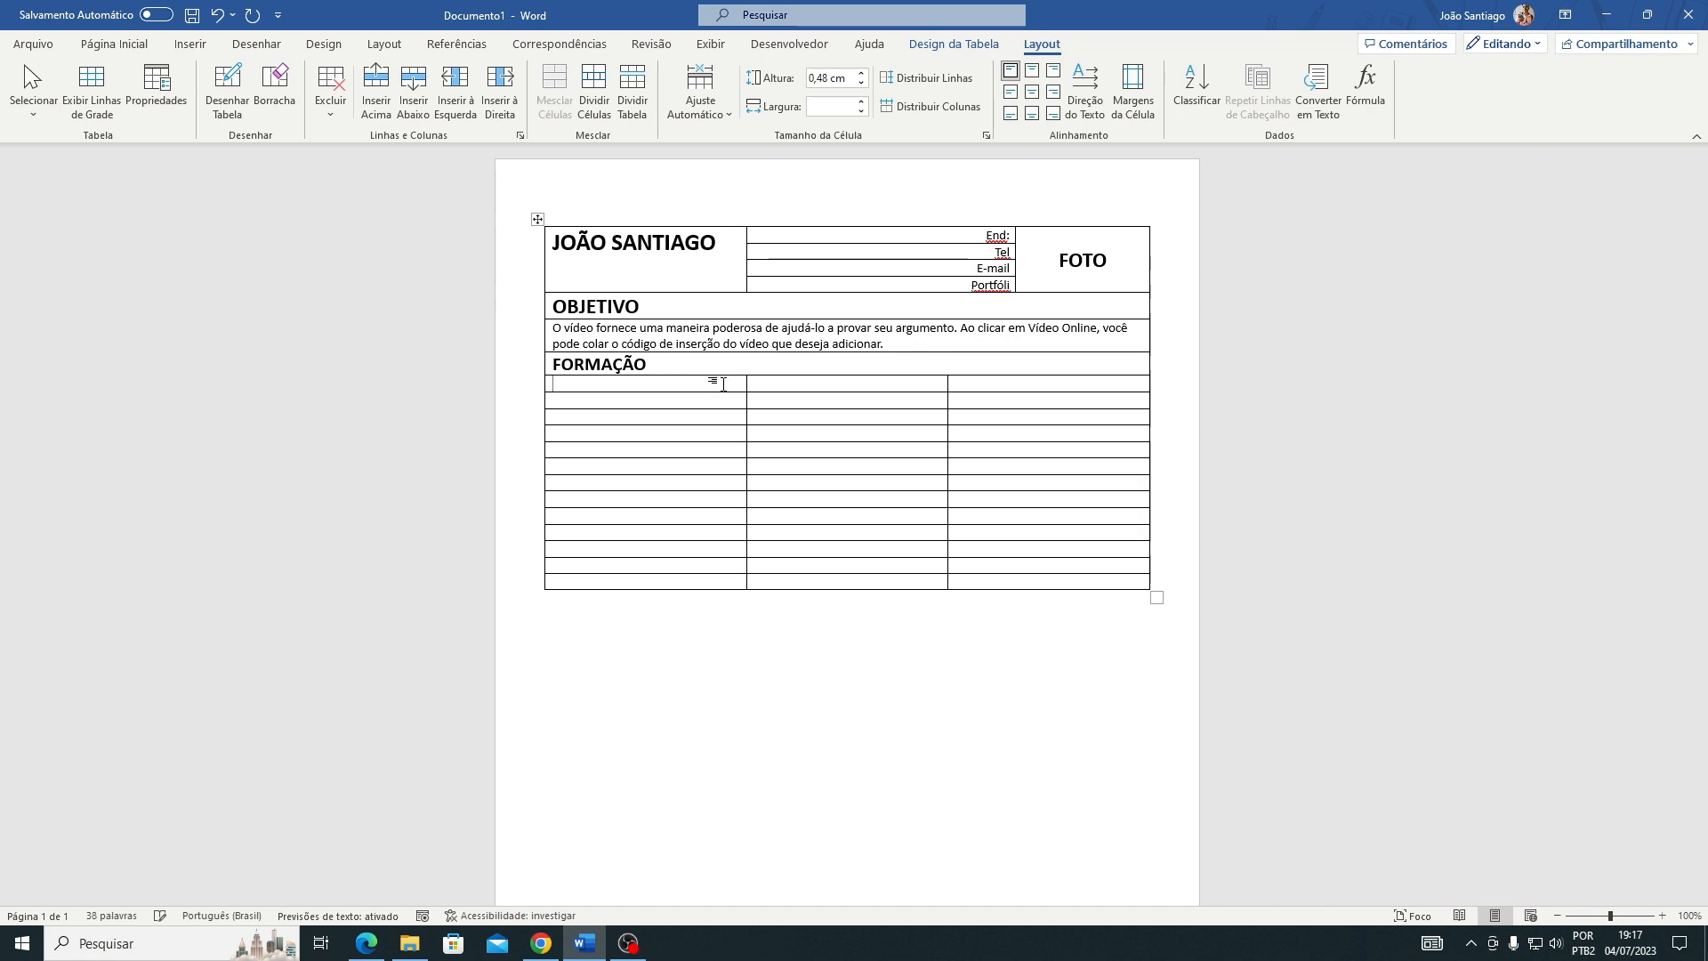
{"action": "type", "text": "Design"}
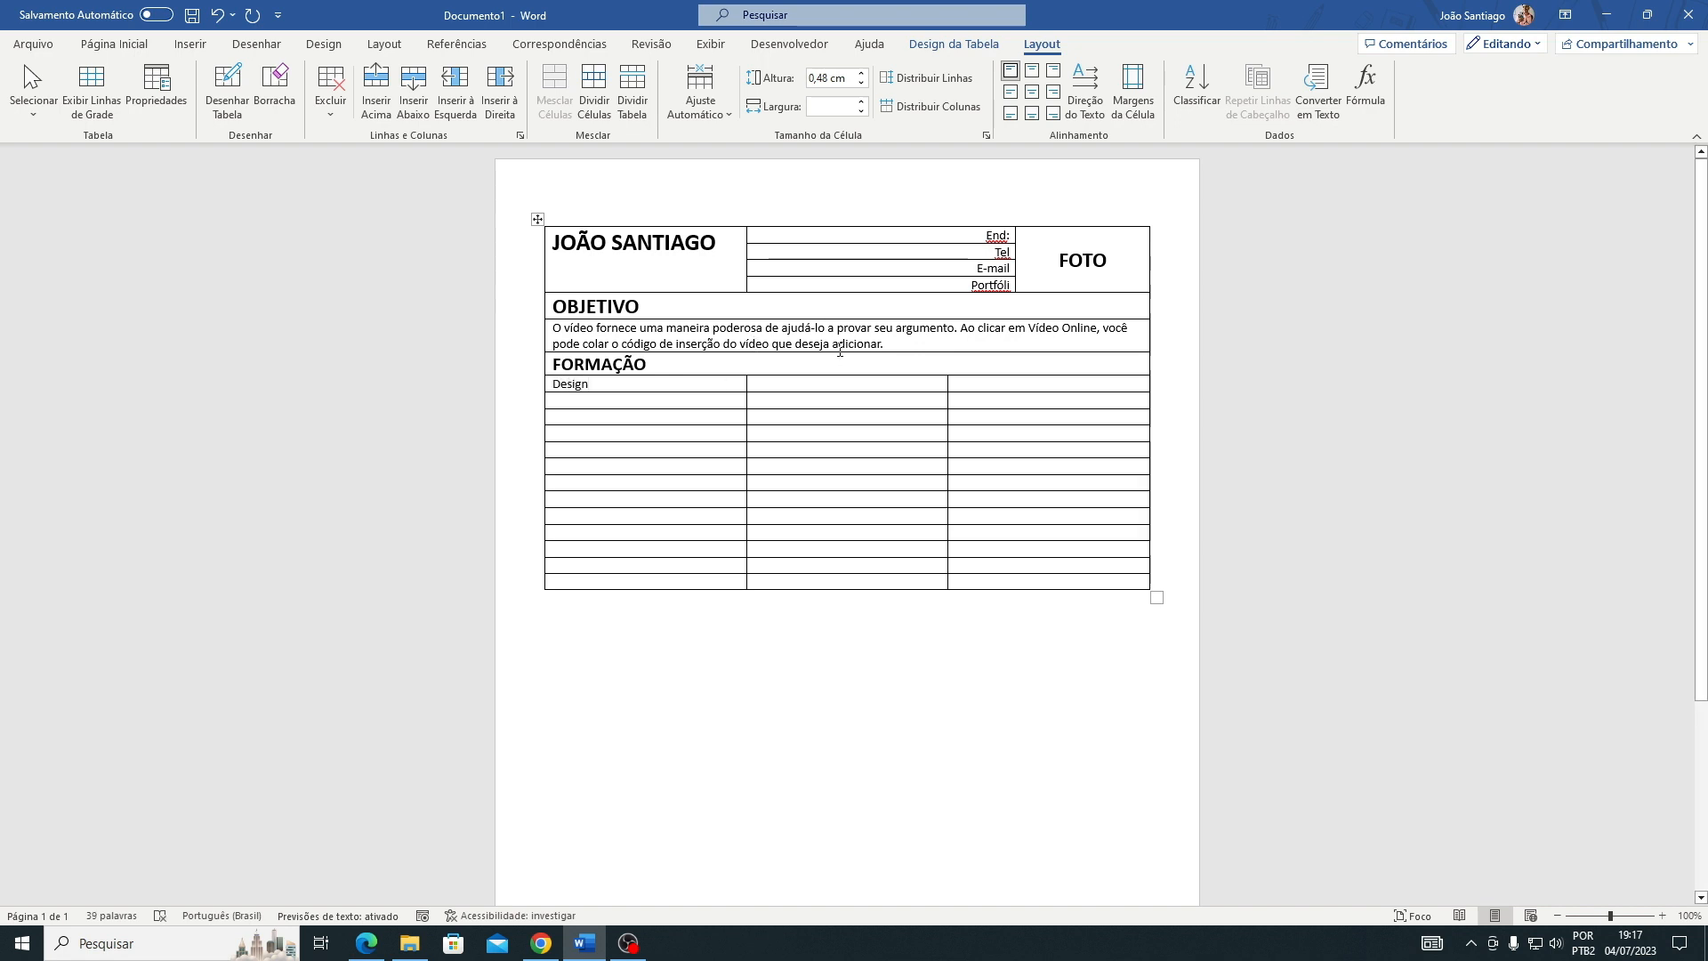
{"action": "left_click", "coordinate": [787, 380]}
{"action": "type", "text": "Escola de Artte"}
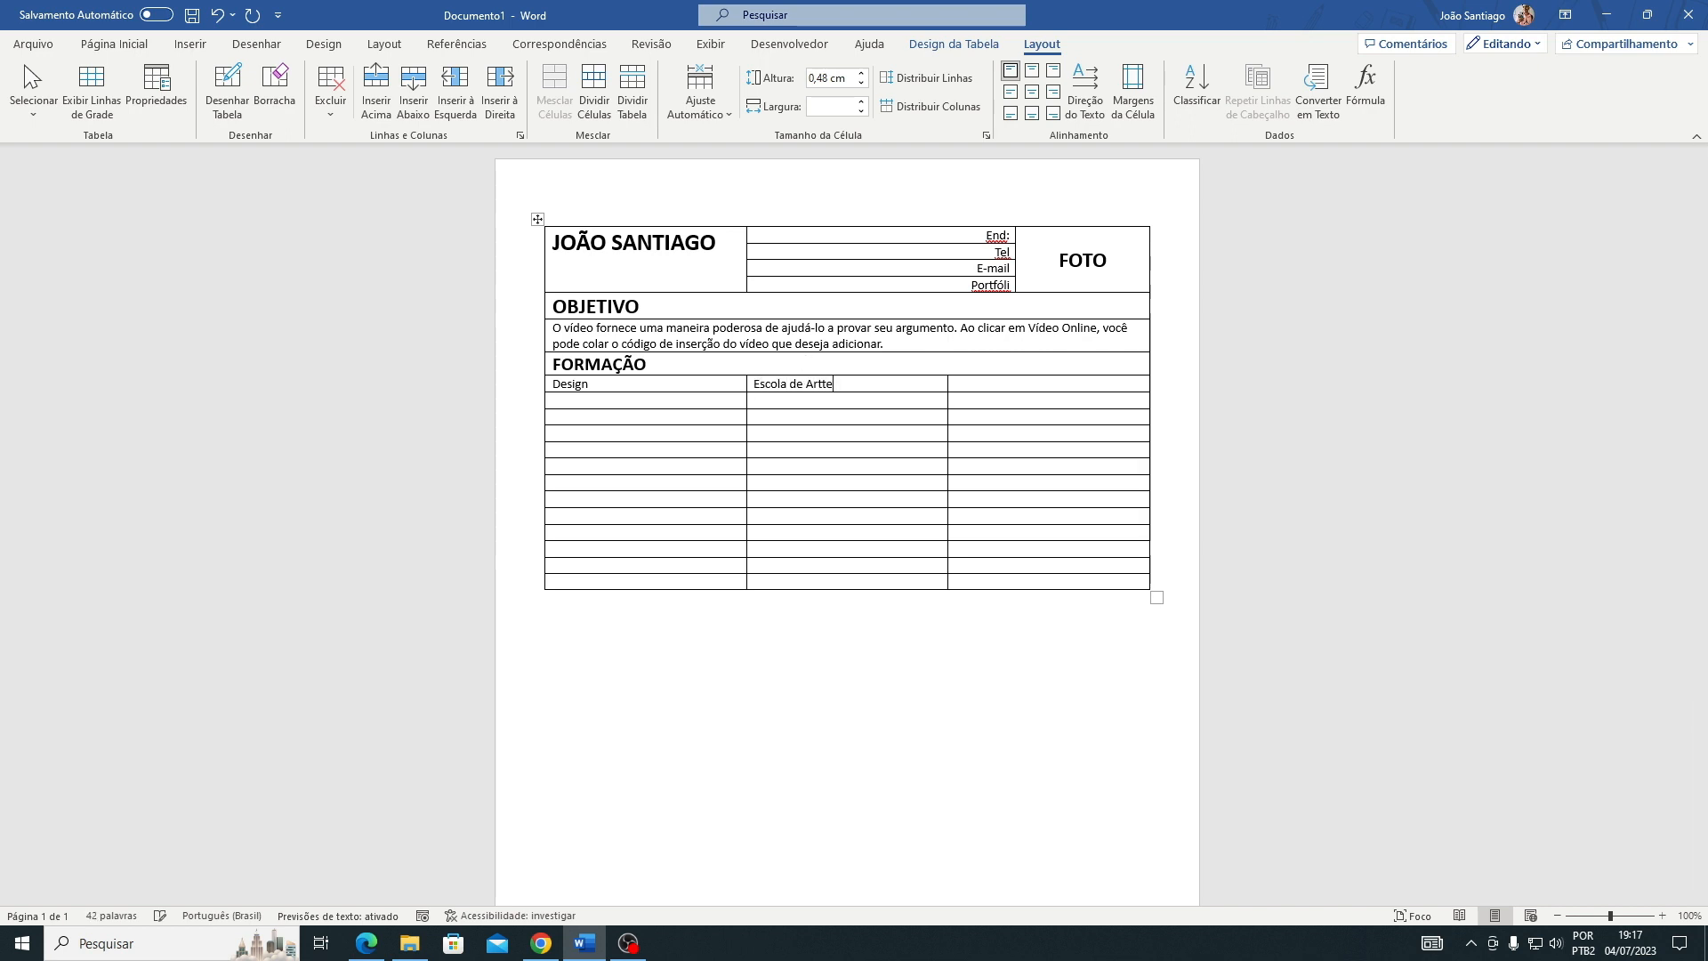
{"action": "key", "text": "BackSpace"}
{"action": "key", "text": "BackSpace"}
{"action": "type", "text": "e"}
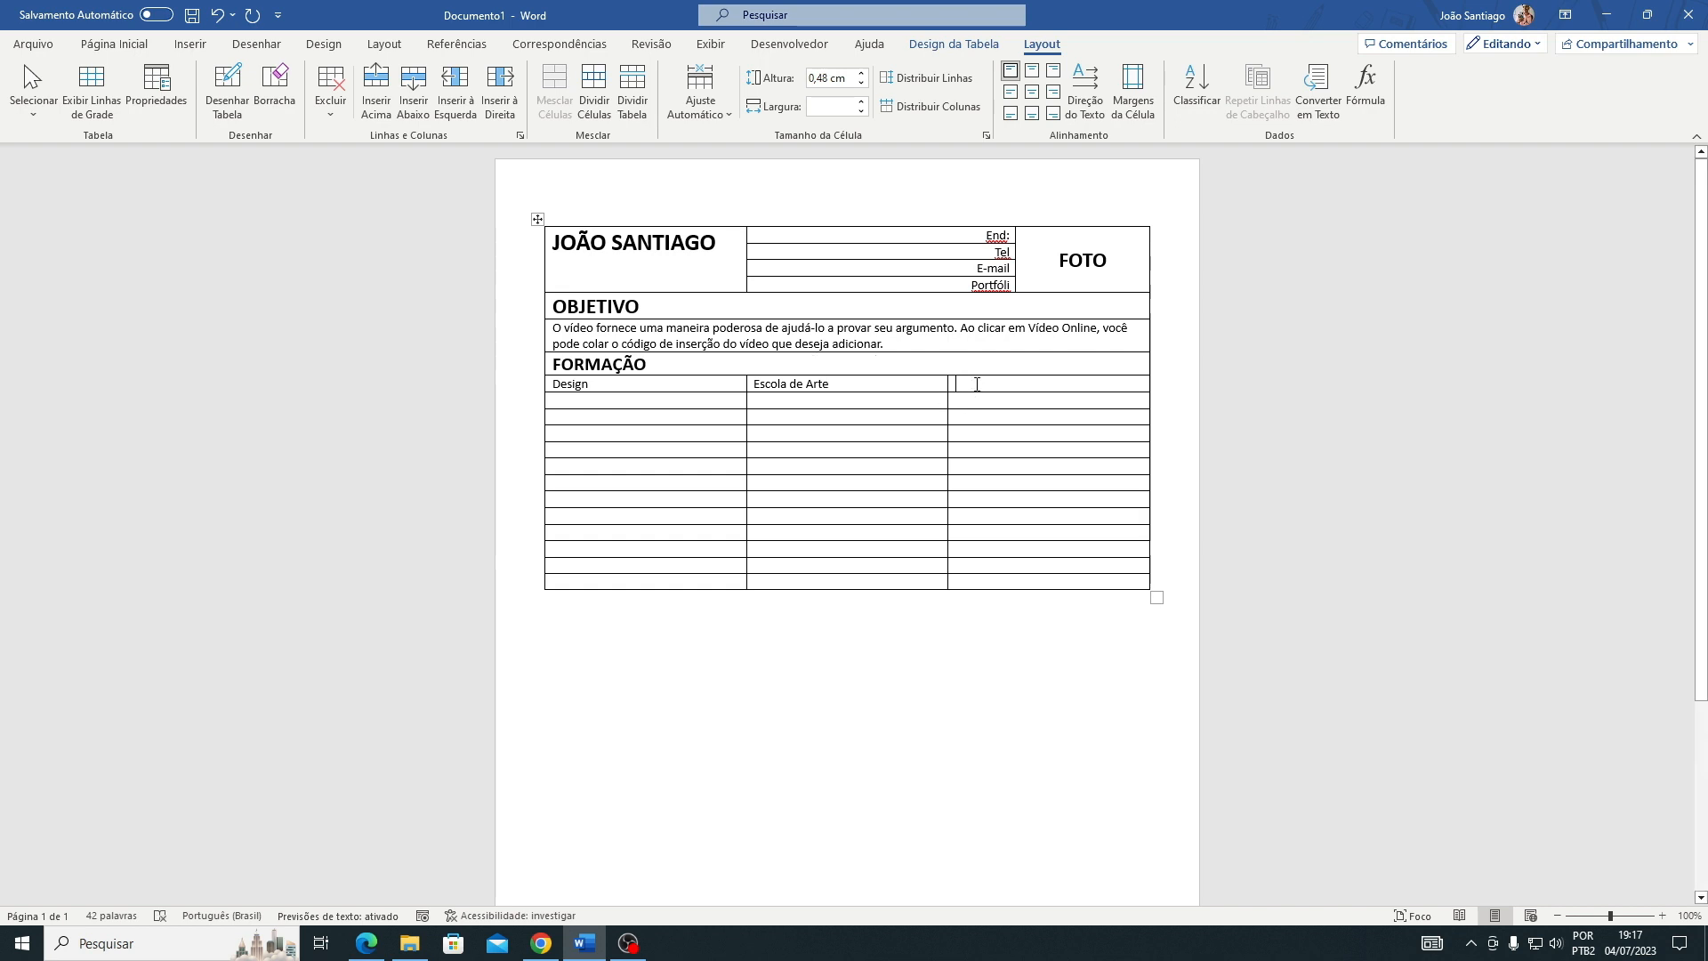
{"action": "left_click", "coordinate": [977, 384]}
{"action": "type", "text": "2017 - 2022"}
{"action": "key", "text": "Tab"}
{"action": "left_click_drag", "start_coordinate": [612, 402], "coordinate": [1112, 405]}
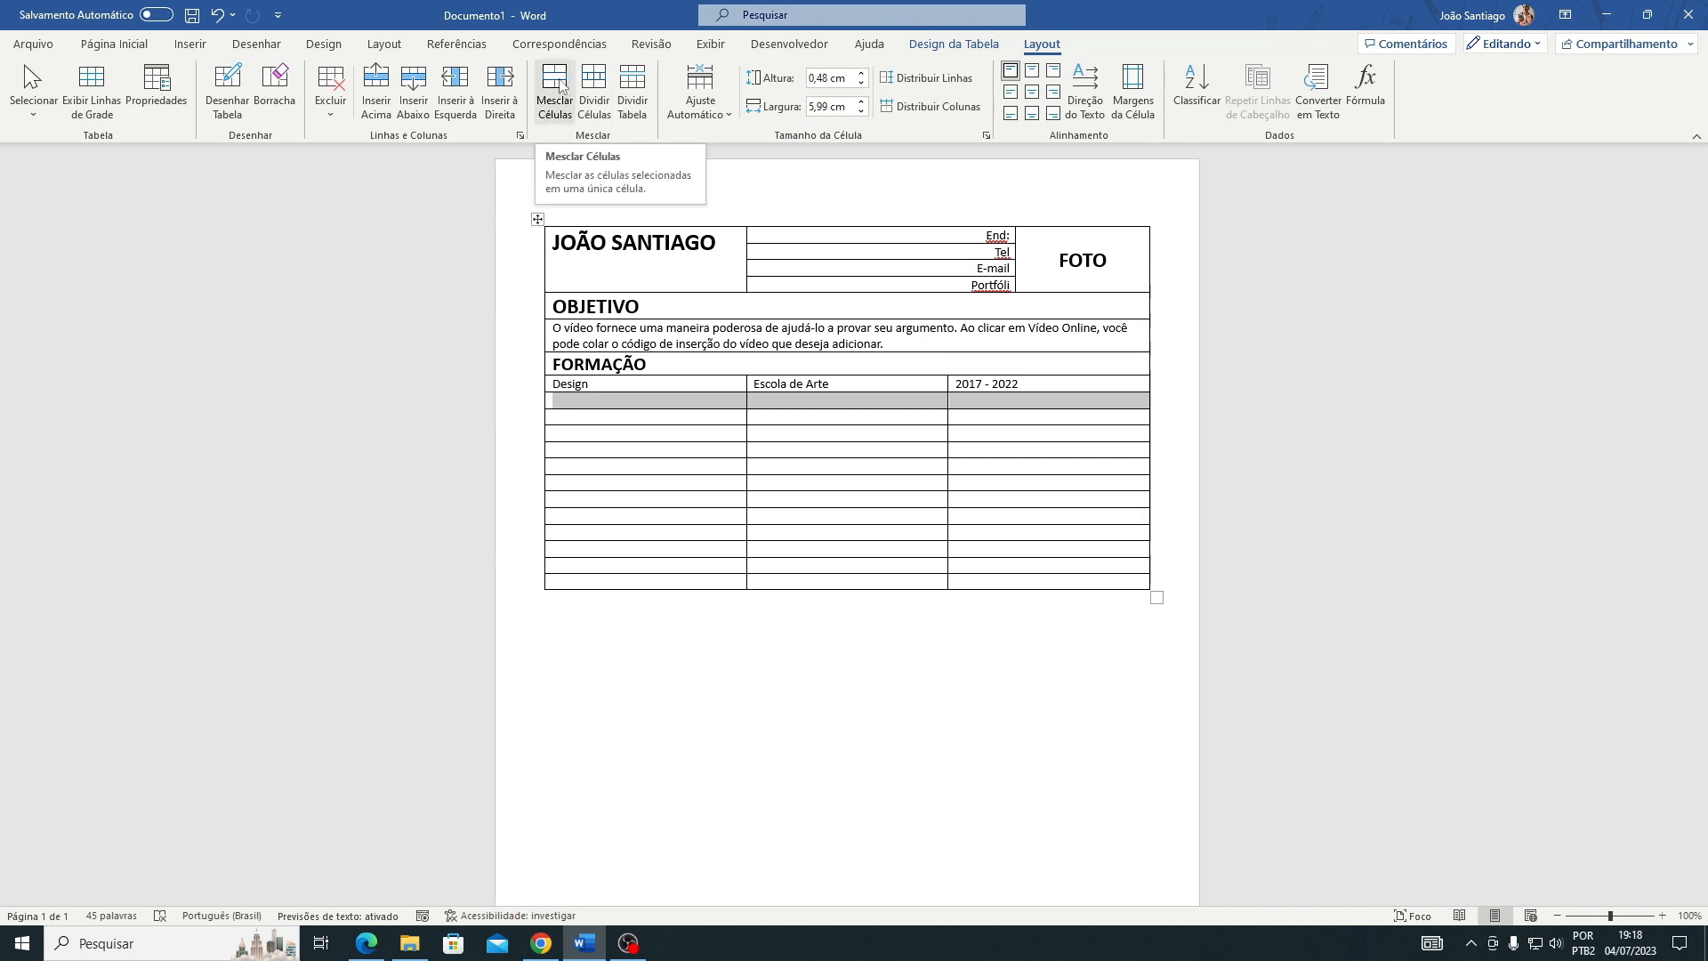
- Merge the row below Design and paste its two bullet points
{"action": "left_click", "coordinate": [560, 87]}
{"action": "left_click", "coordinate": [654, 401]}
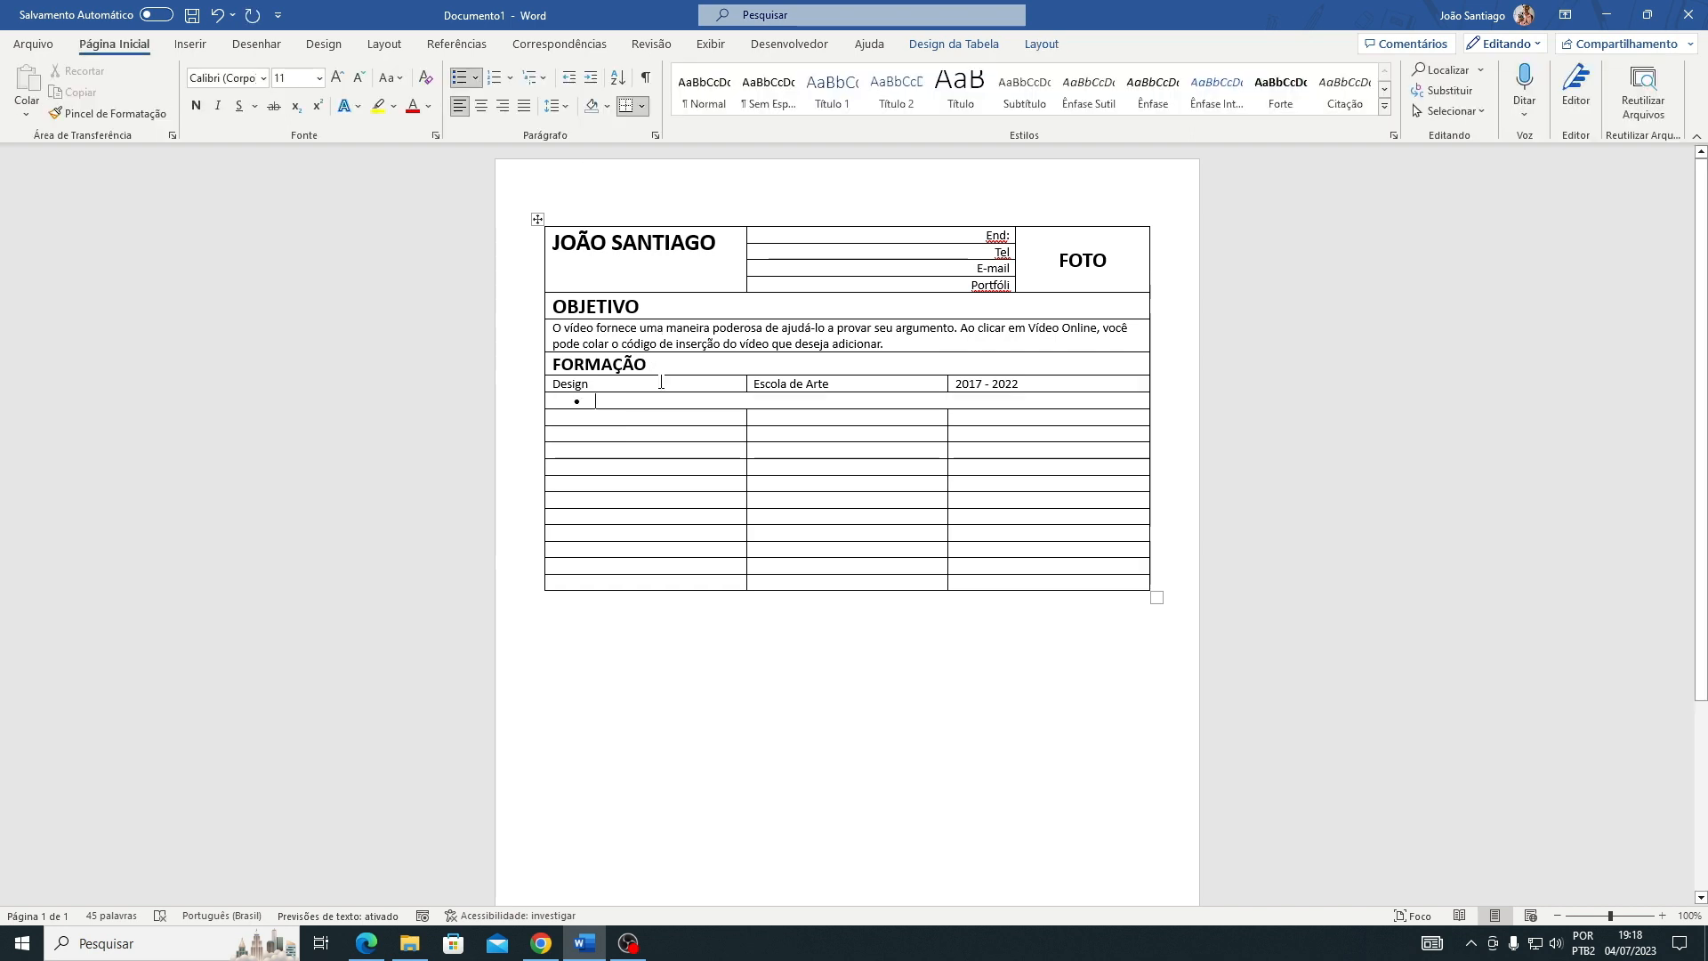
{"action": "type", "text": "Especialista em LOGO Identidade Visual"}
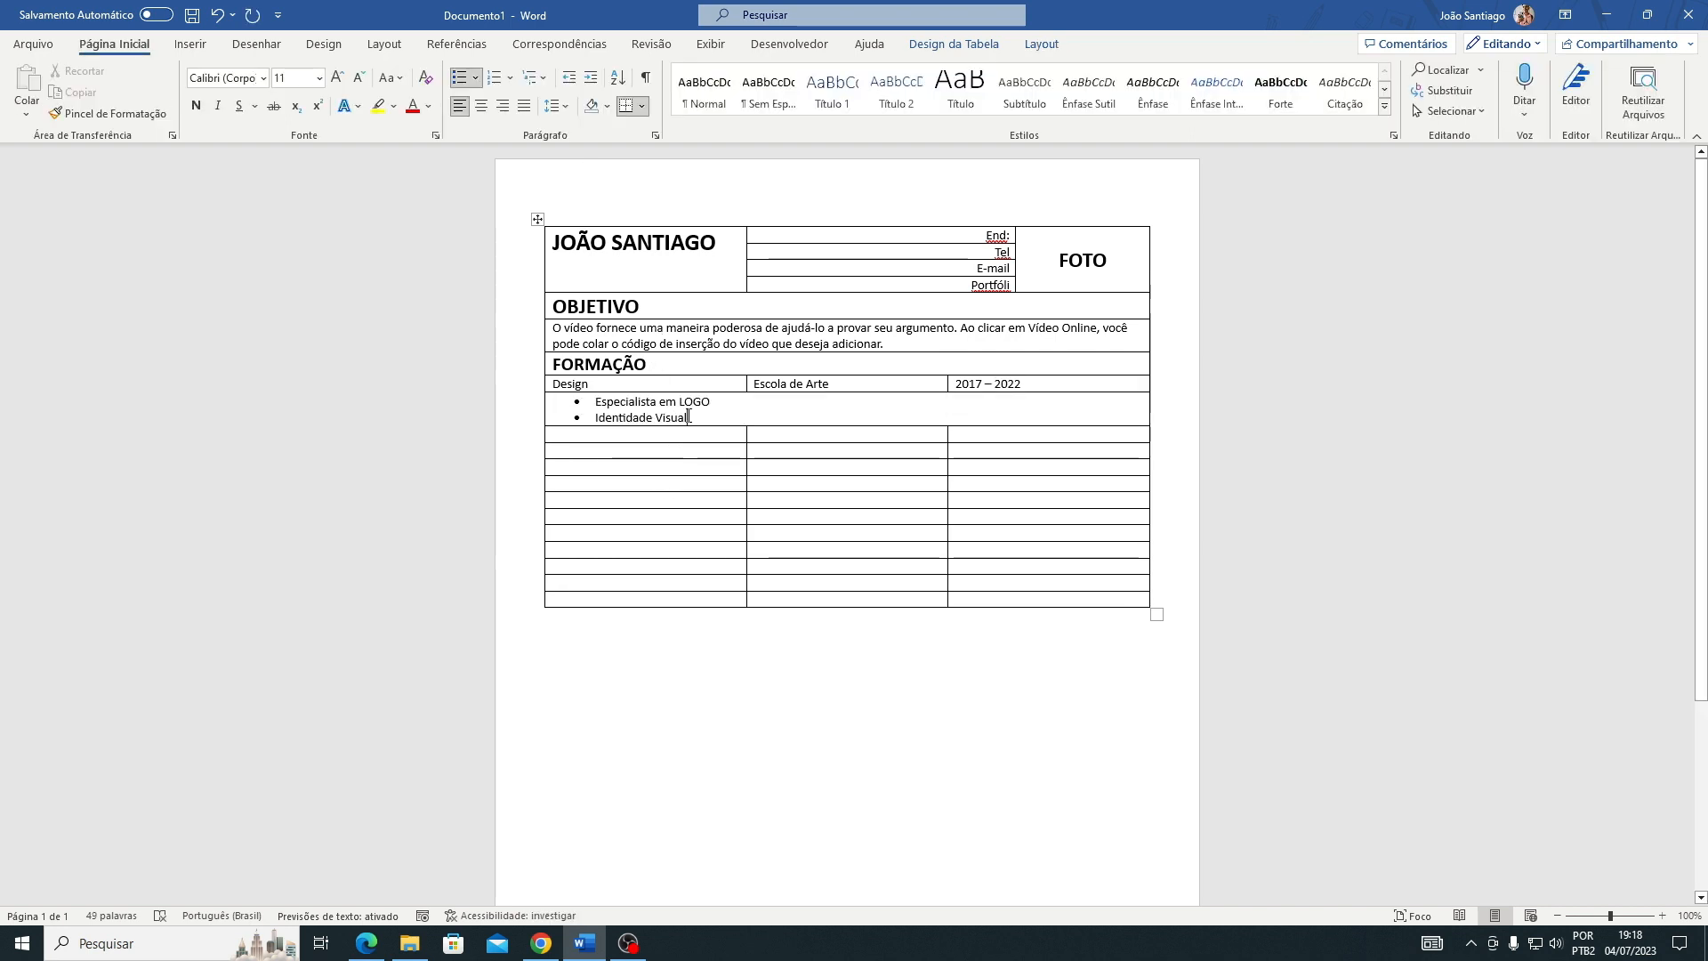
{"action": "left_click", "coordinate": [592, 438]}
- Paste the Marketing Digital, Faculdade de São Paulo, 2011 – 2015 entry and merge the following row
{"action": "left_click_drag", "start_coordinate": [613, 438], "coordinate": [965, 446]}
{"action": "type", "text": "Marketing Digital\tFaculdade de São Paulo\t2011 – 2015 Gestão de Tráfego Mídias Digitais"}
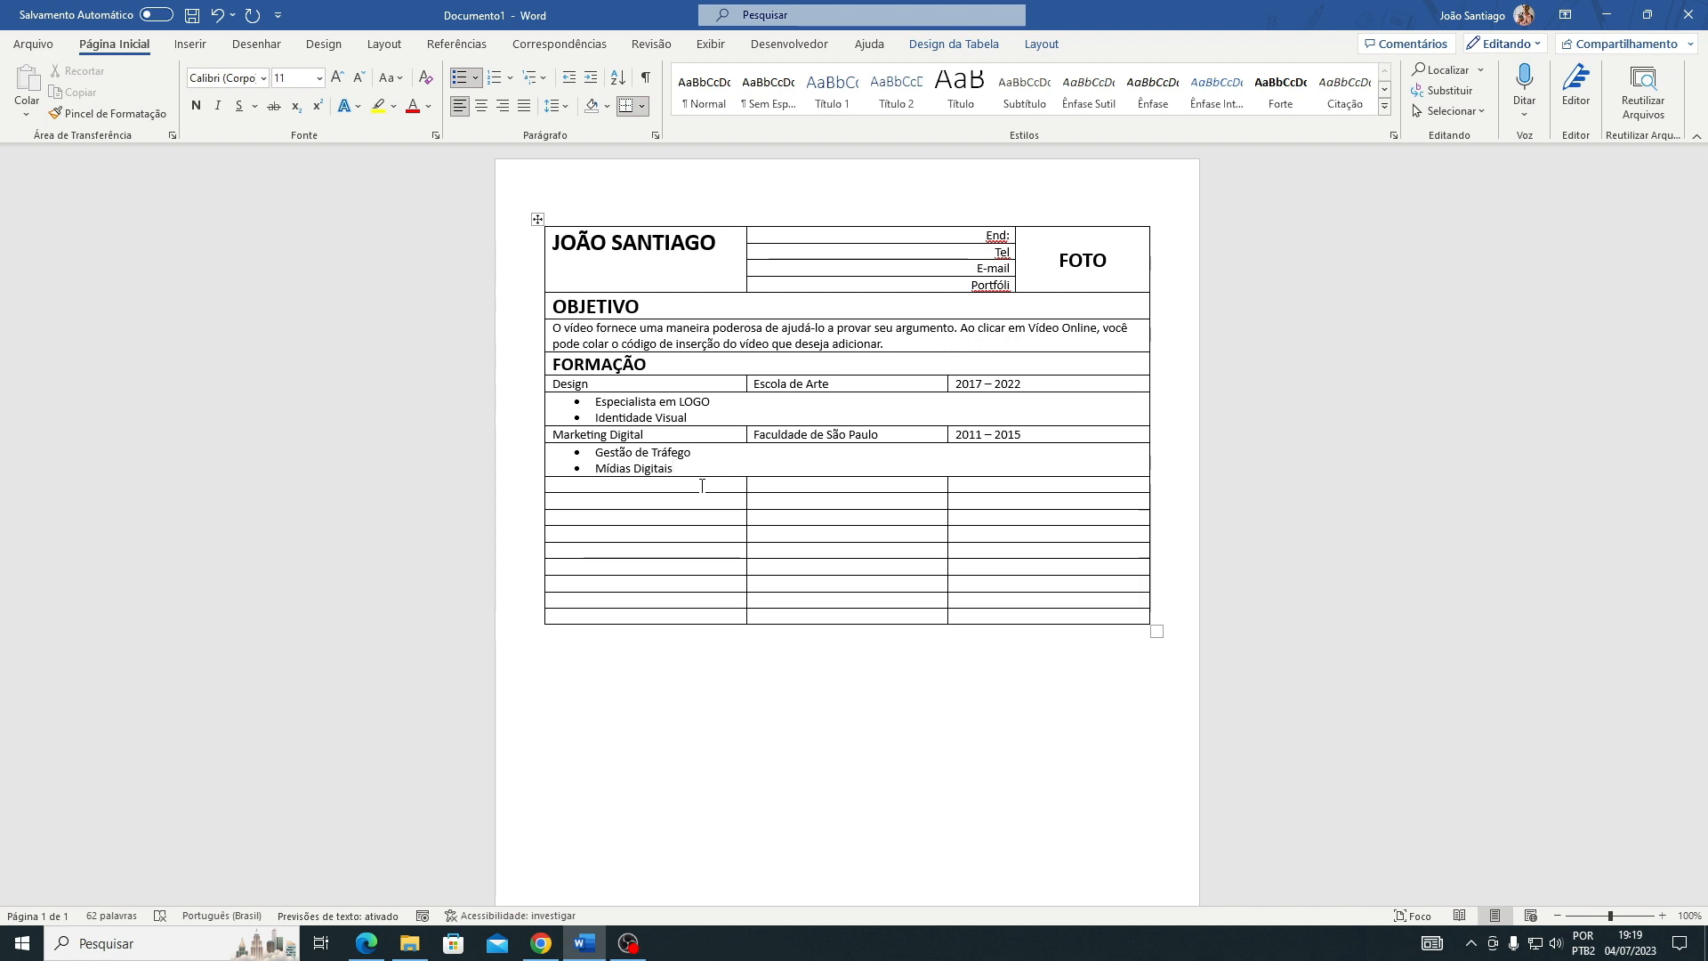
{"action": "left_click_drag", "start_coordinate": [766, 481], "coordinate": [966, 492]}
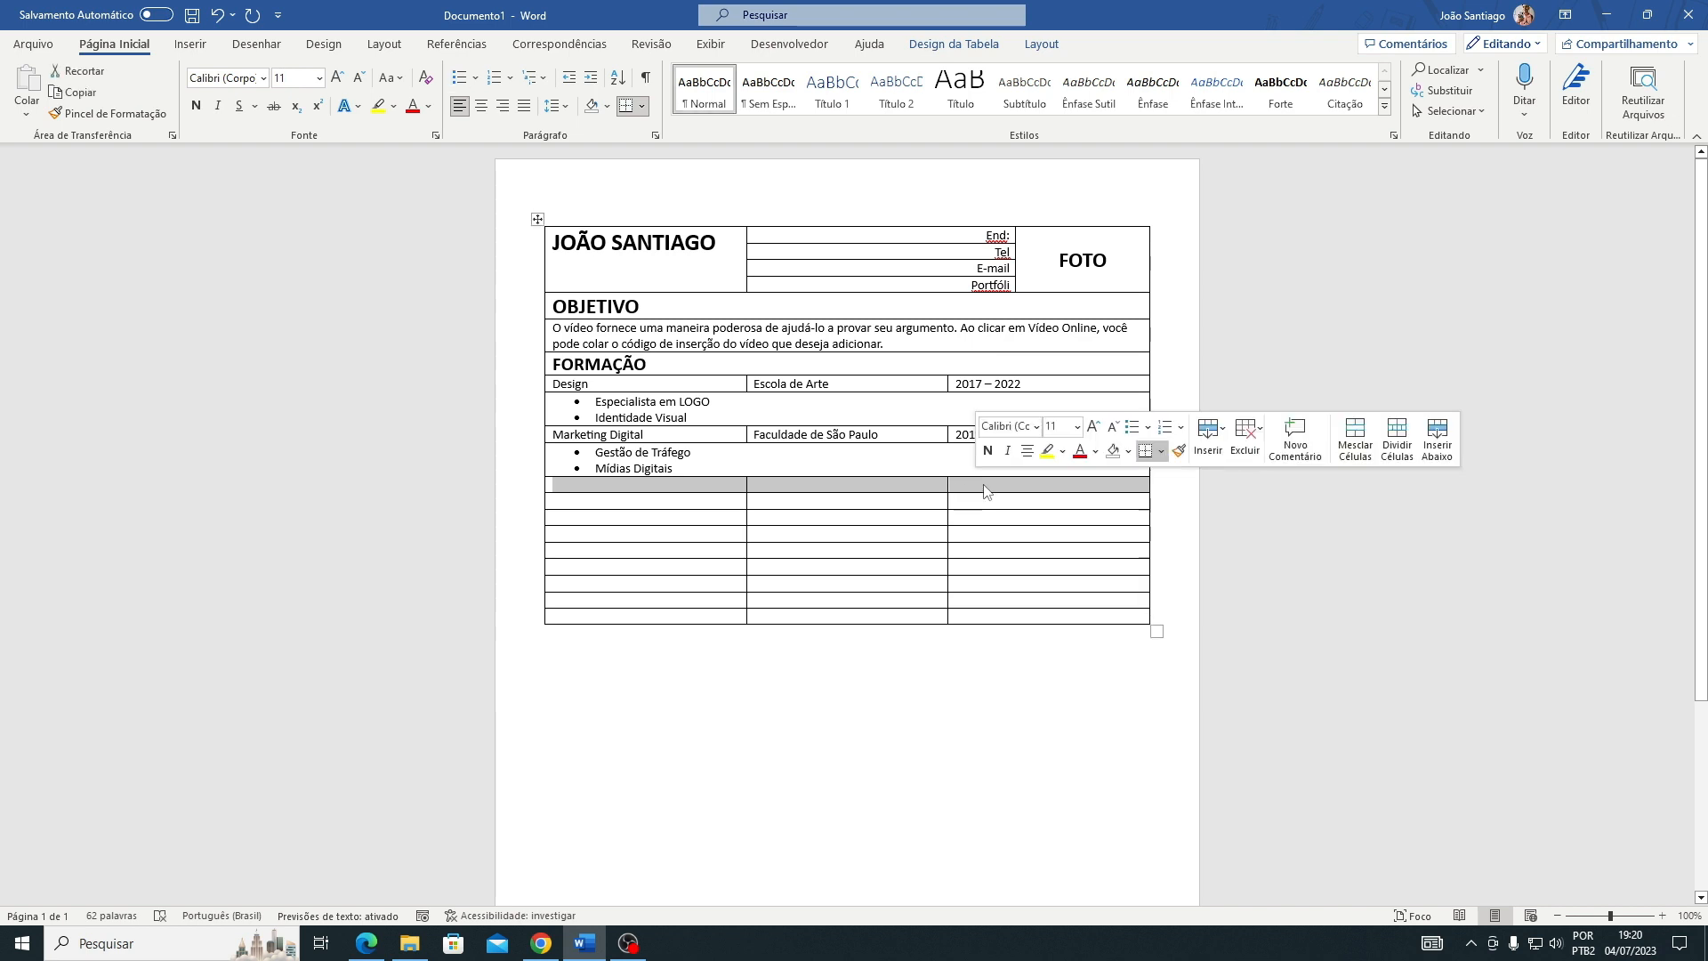
{"action": "left_click", "coordinate": [1358, 438]}
- Type EXPERIÊNCIAS in the merged row and make it bold and larger
{"action": "left_click", "coordinate": [638, 490]}
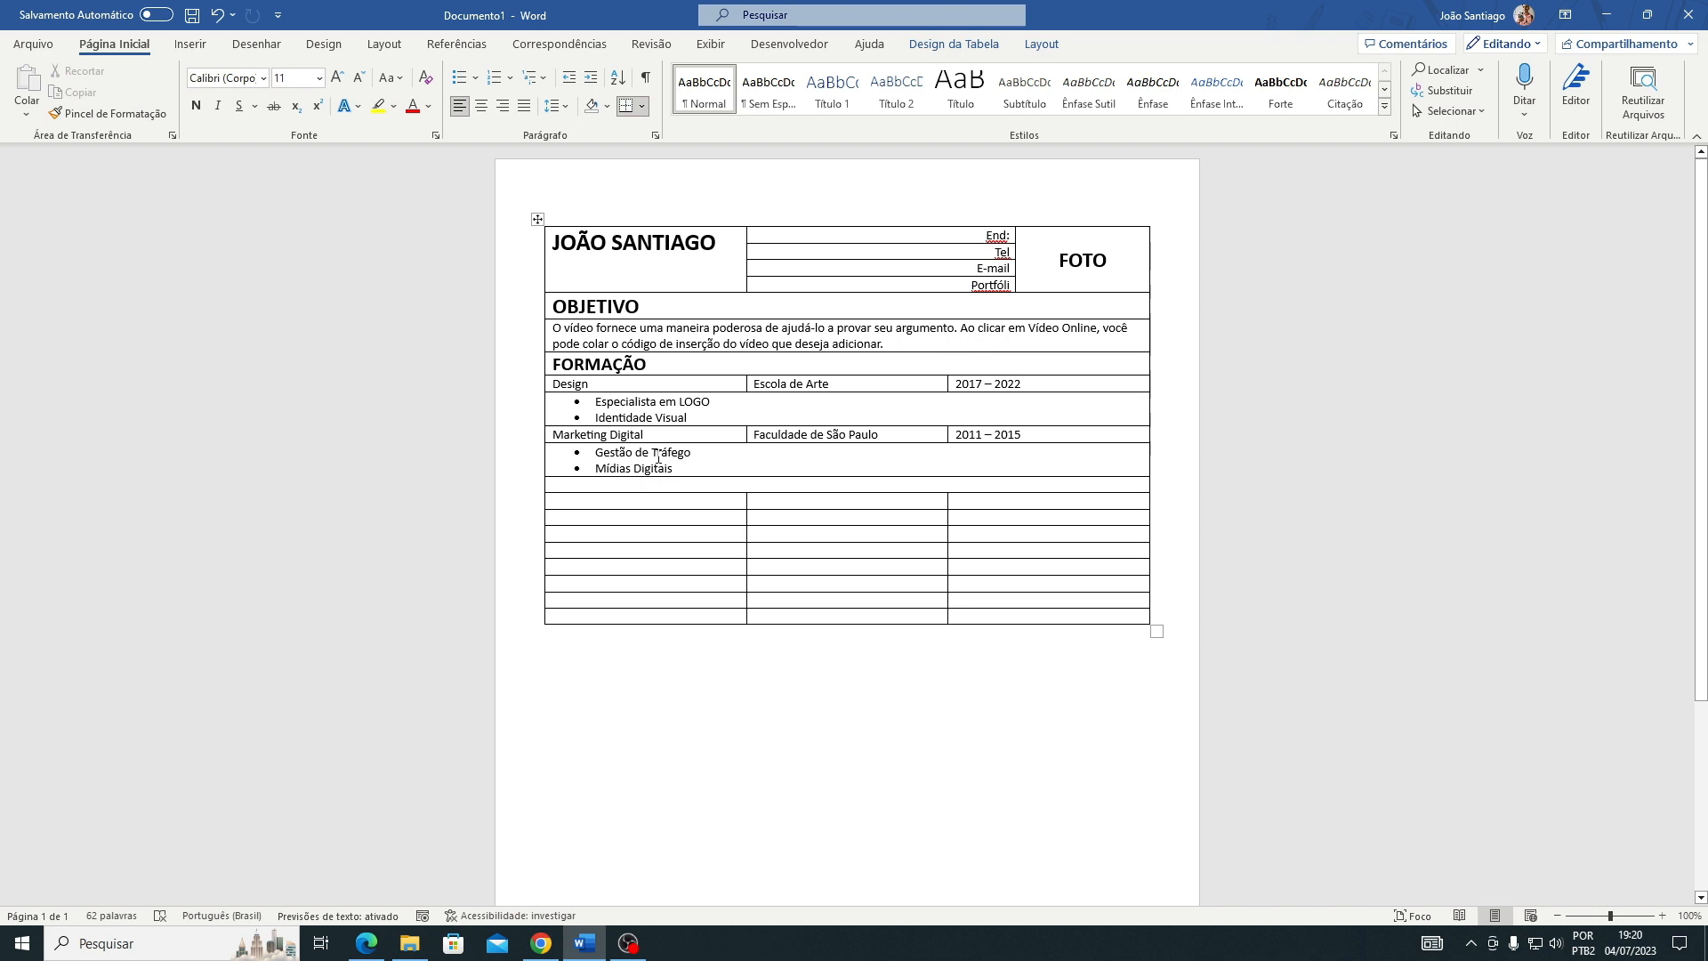
{"action": "type", "text": "EXPE"}
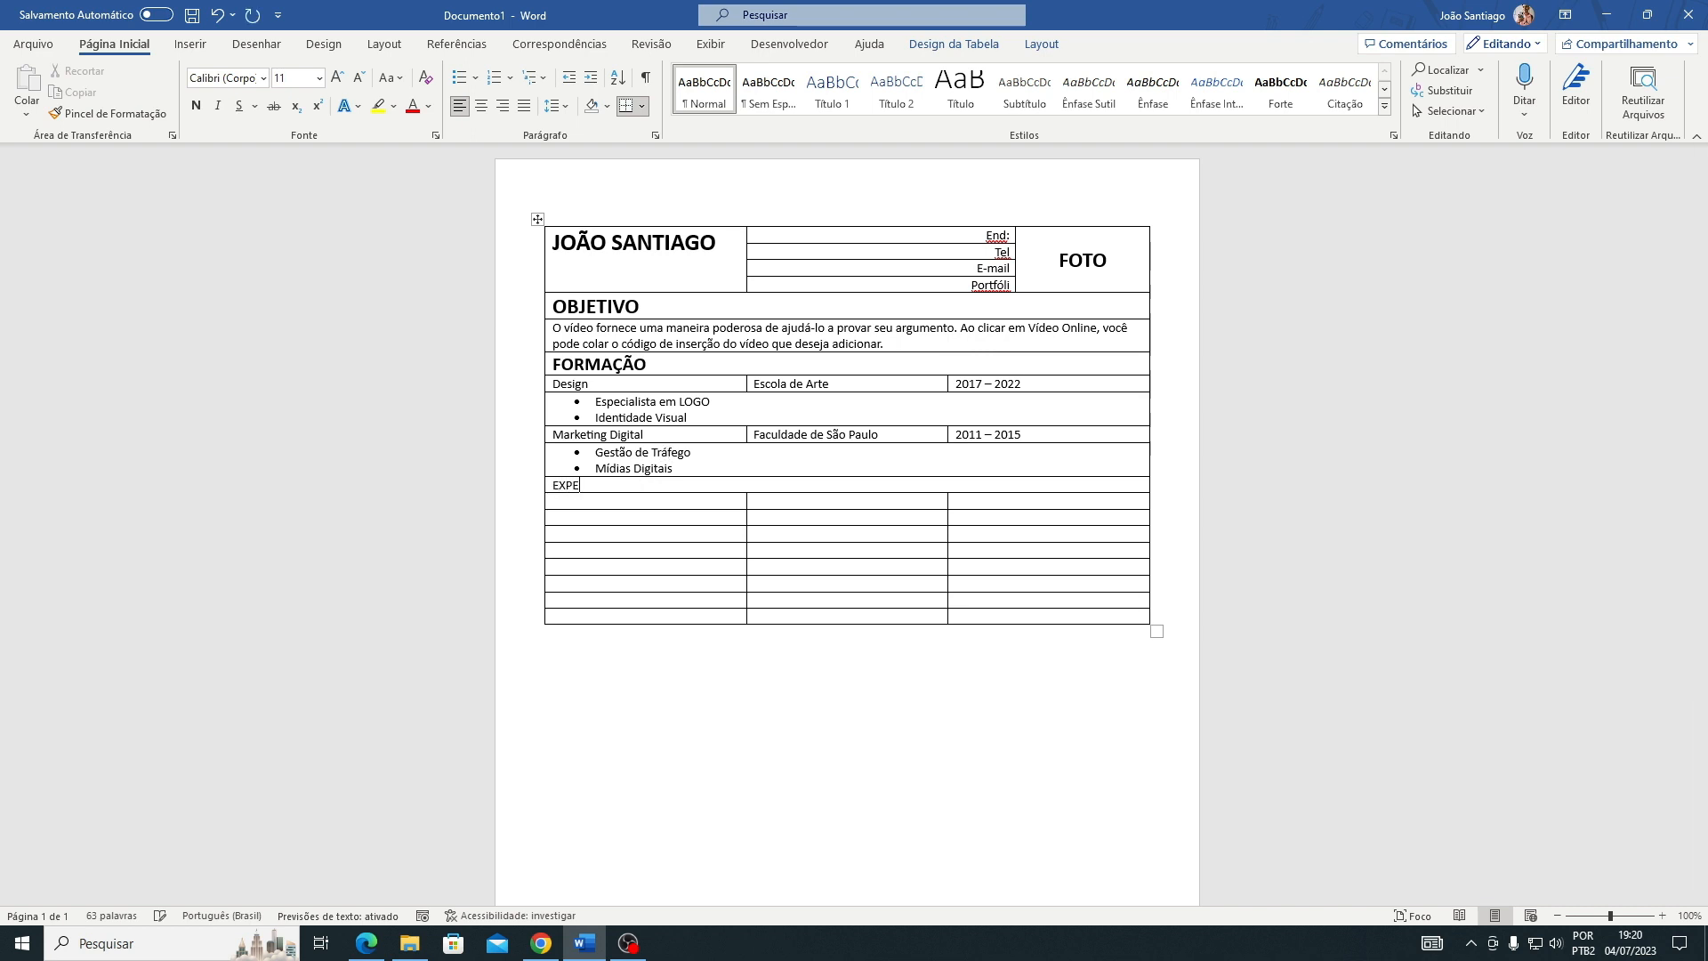
{"action": "type", "text": "RIÊNCIAS"}
{"action": "key", "text": "shift+Left"}
{"action": "key", "text": "shift+Left"}
{"action": "key", "text": "shift+Left"}
{"action": "key", "text": "shift+Left"}
{"action": "key", "text": "shift+Left"}
{"action": "key", "text": "shift+Left"}
{"action": "key", "text": "shift+Left"}
{"action": "key", "text": "shift+Left"}
{"action": "key", "text": "shift+Left"}
{"action": "key", "text": "shift+Left"}
{"action": "key", "text": "shift+Left"}
{"action": "key", "text": "shift+Left"}
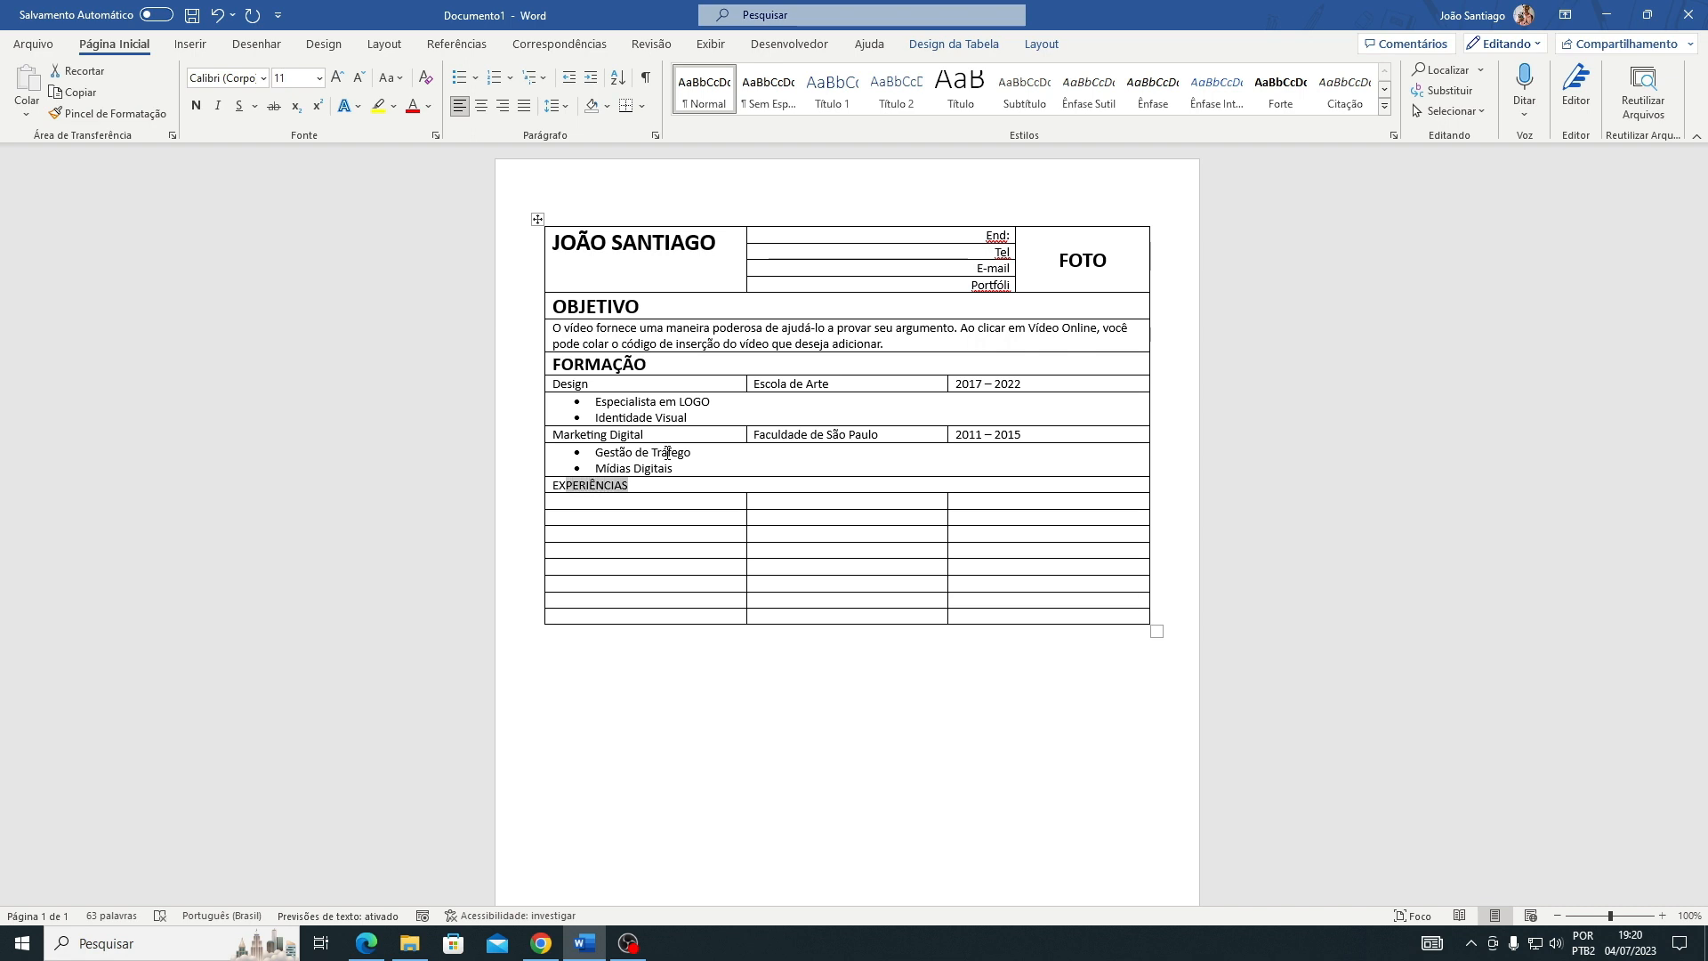
{"action": "key", "text": "ctrl+n"}
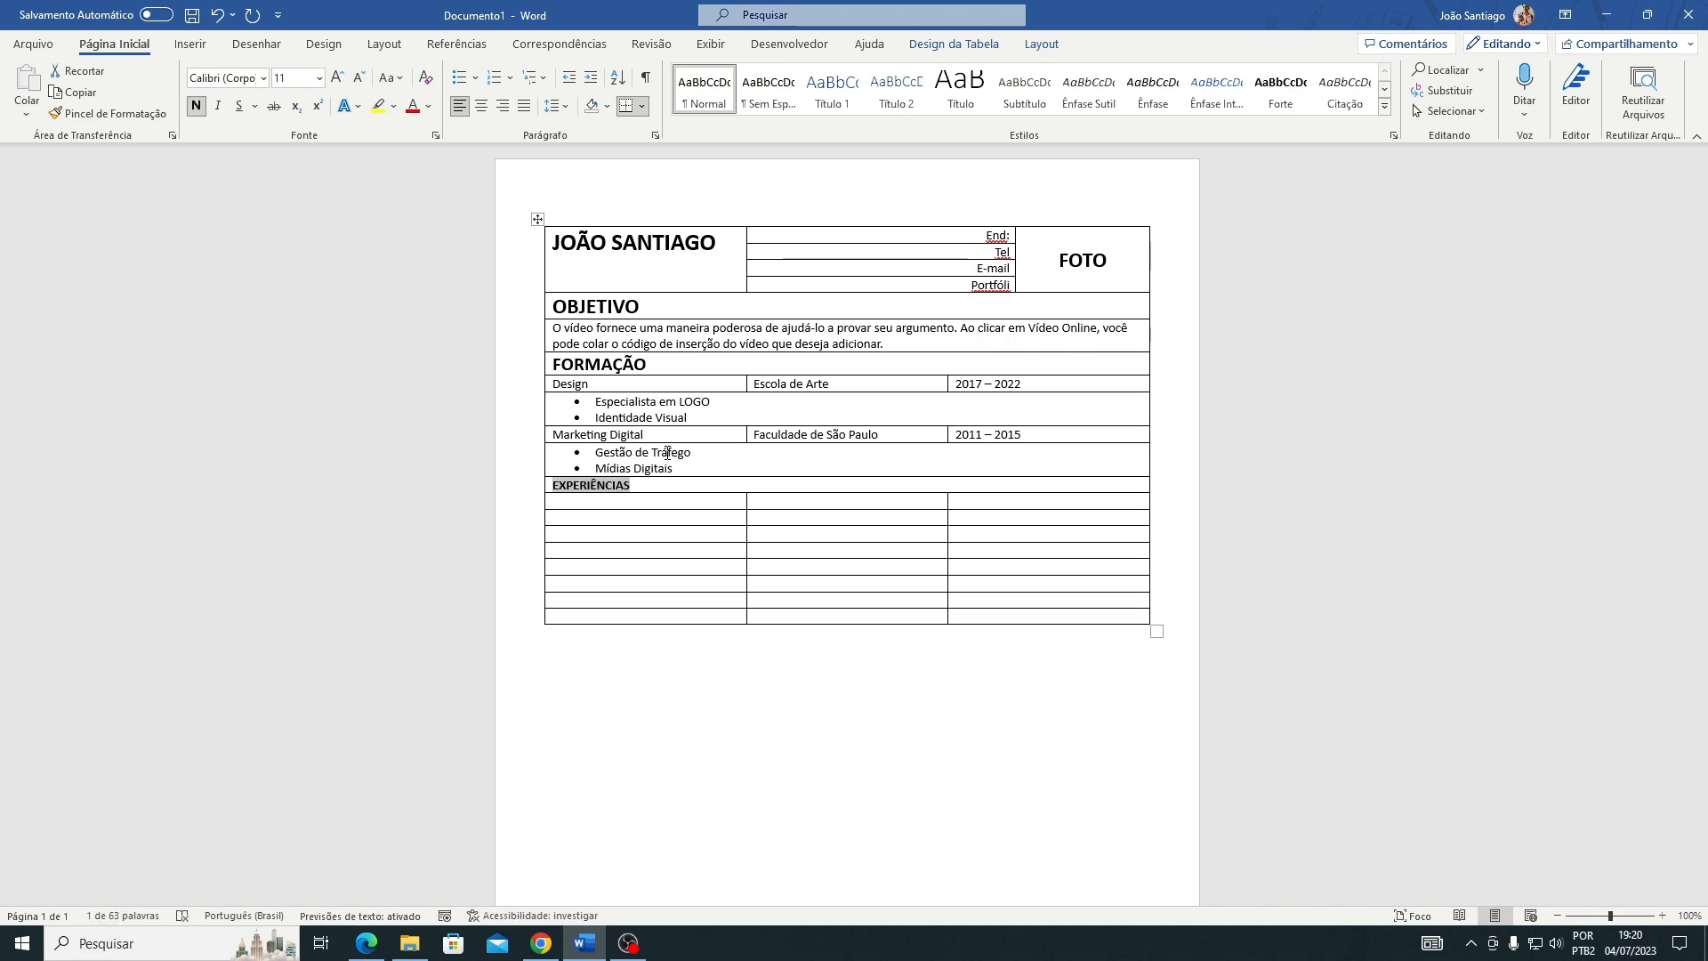
{"action": "key", "text": "ctrl+shift+period"}
{"action": "key", "text": "ctrl+shift+period"}
{"action": "key", "text": "ctrl+shift+period"}
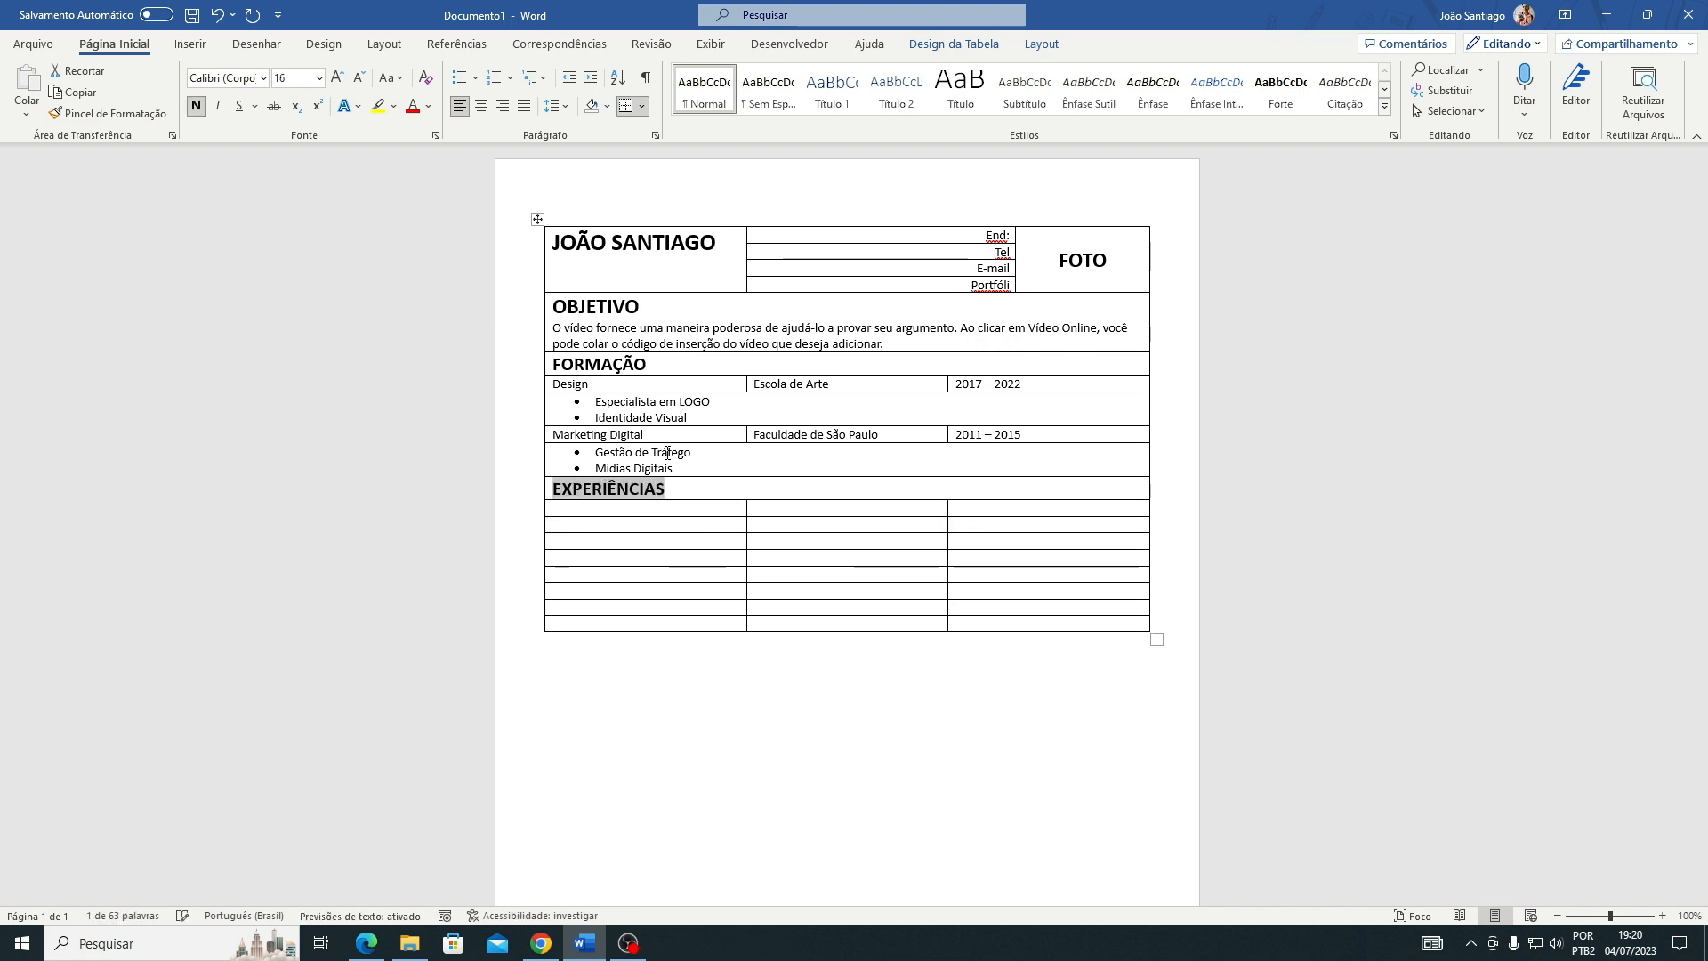
- Enter Gerente de Marketing, IBM and 2019 - 2023 across the entry row
{"action": "left_click", "coordinate": [684, 511]}
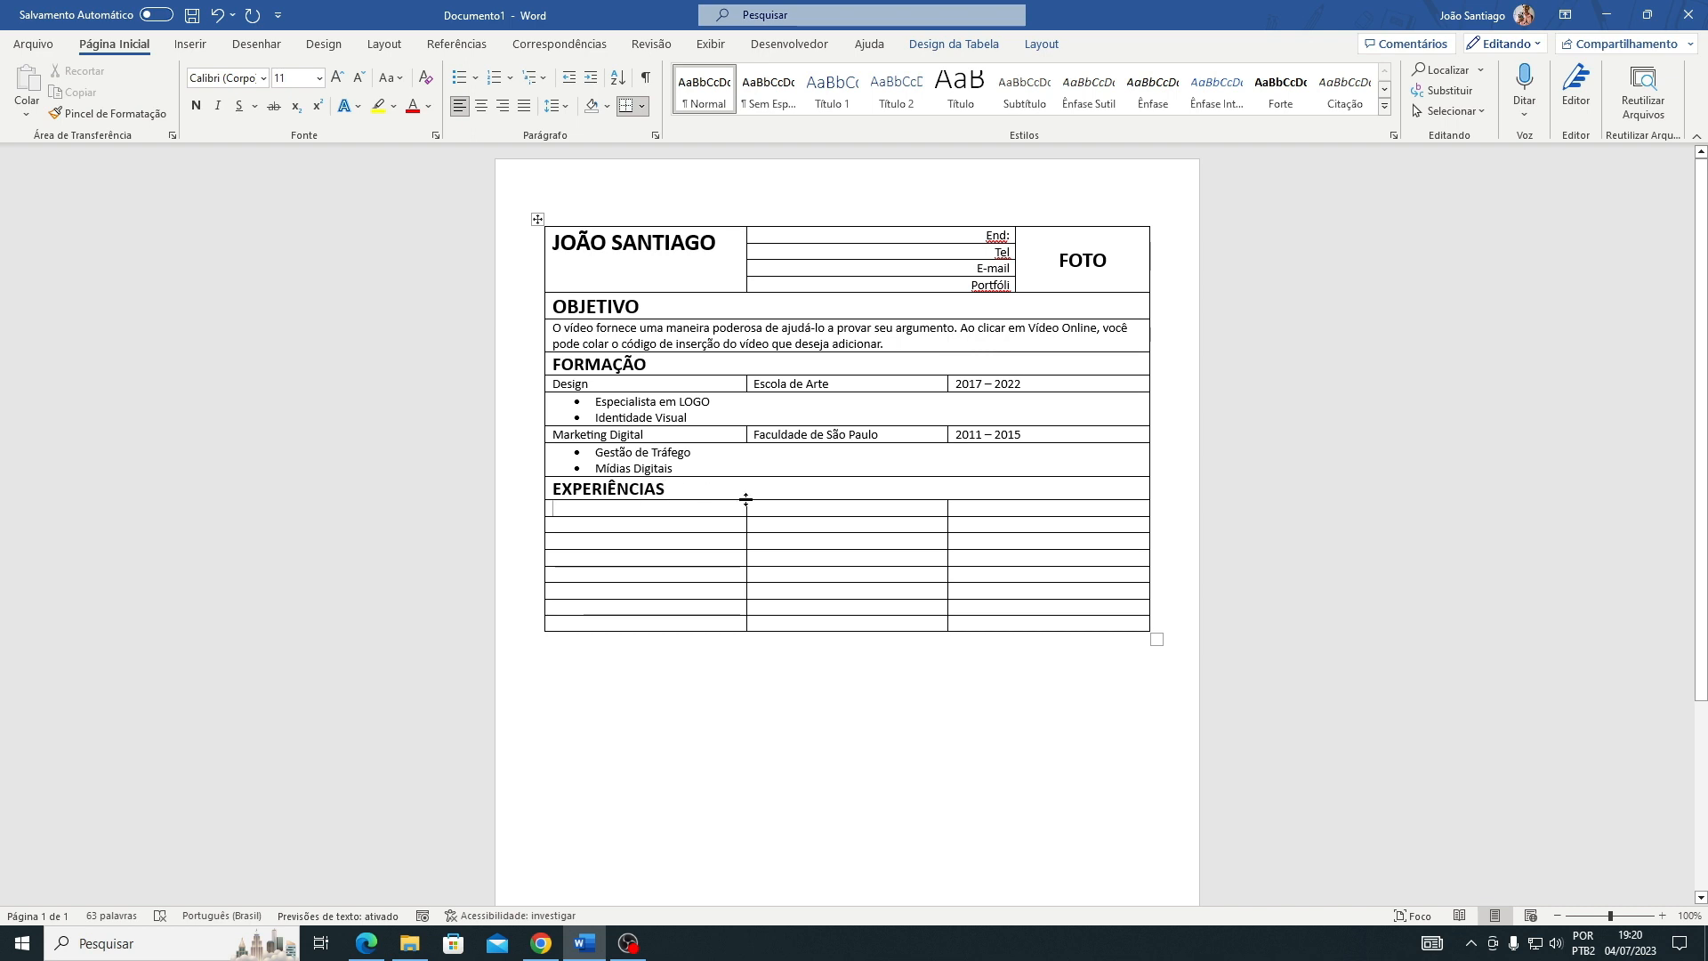
{"action": "left_click", "coordinate": [774, 510]}
{"action": "type", "text": "GERE"}
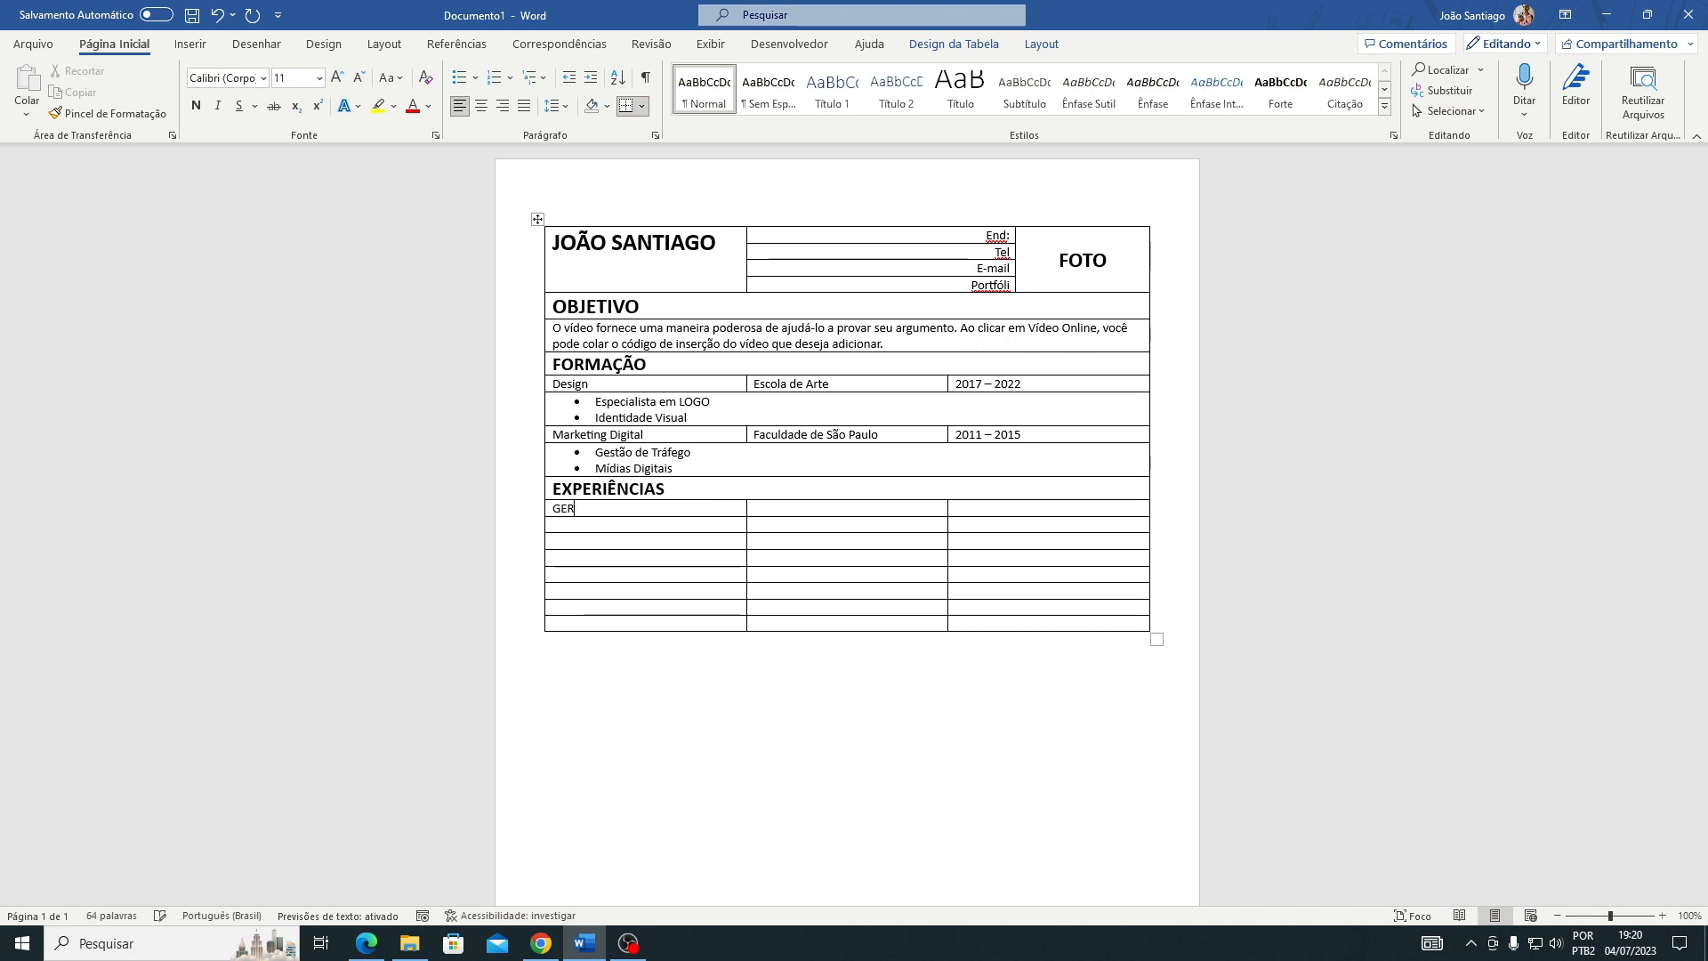
{"action": "key", "text": "BackSpace"}
{"action": "key", "text": "BackSpace"}
{"action": "type", "text": "erente de"}
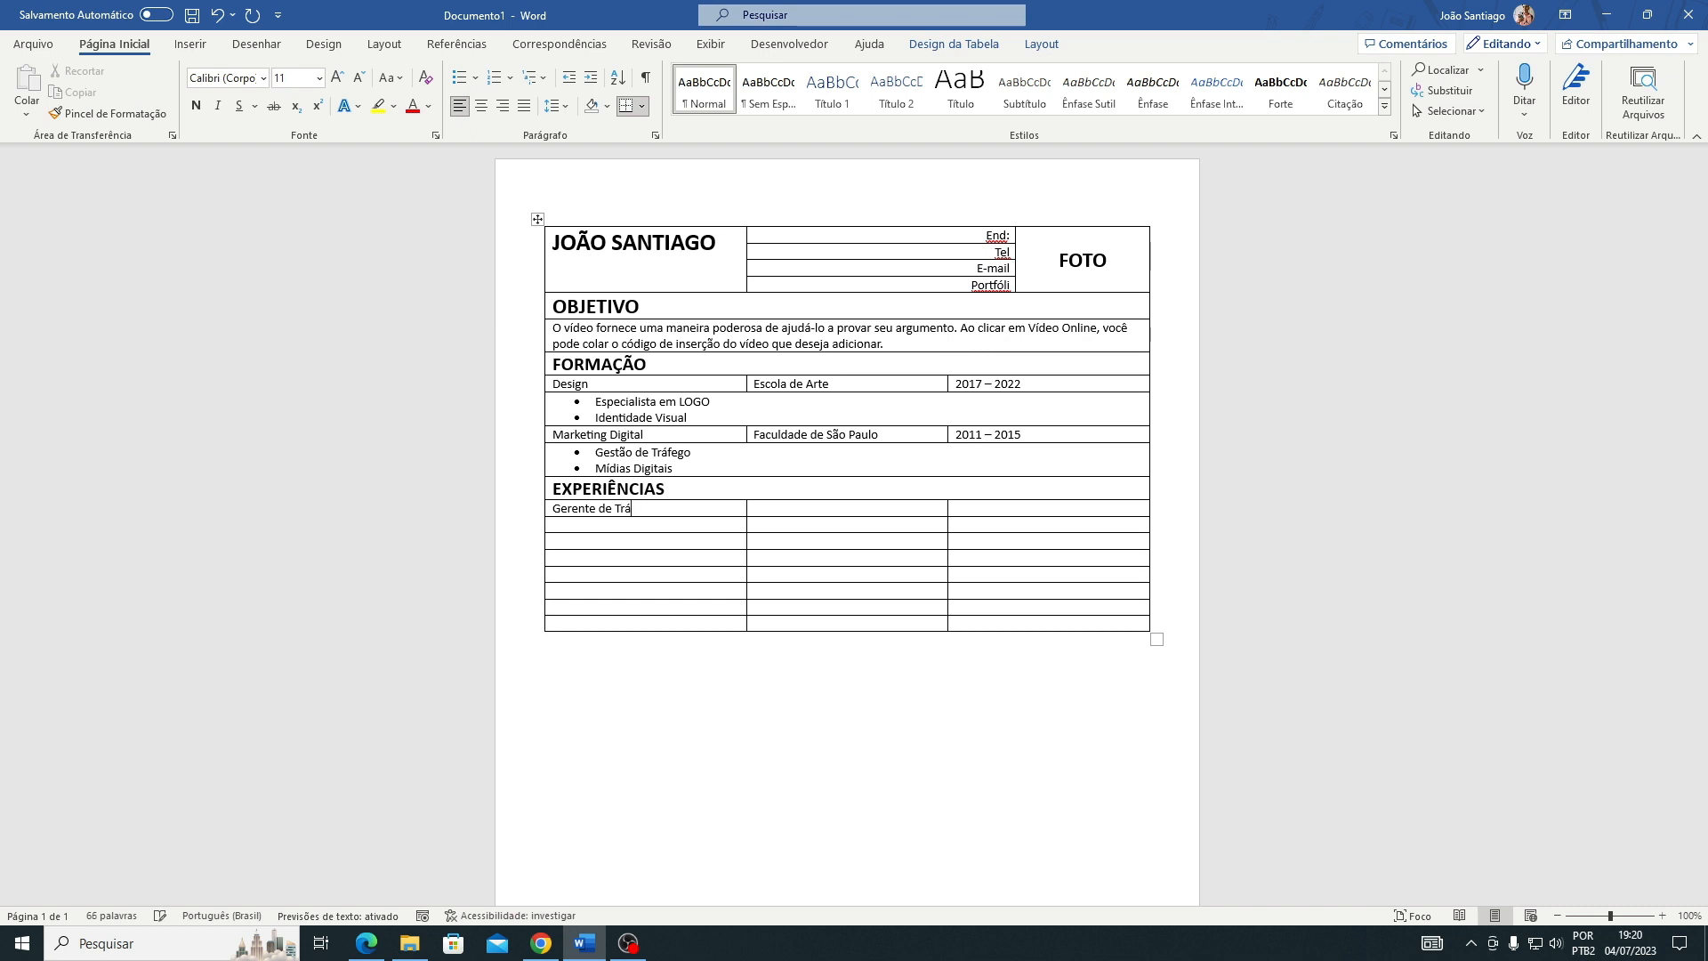
{"action": "type", "text": "Trá"}
{"action": "key", "text": "BackSpace"}
{"action": "key", "text": "BackSpace"}
{"action": "type", "text": "Marketing"}
{"action": "key", "text": "Tab"}
{"action": "type", "text": "IMG"}
{"action": "key", "text": "BackSpace"}
{"action": "key", "text": "BackSpace"}
{"action": "type", "text": "BM"}
{"action": "key", "text": "Tab"}
{"action": "type", "text": "20"}
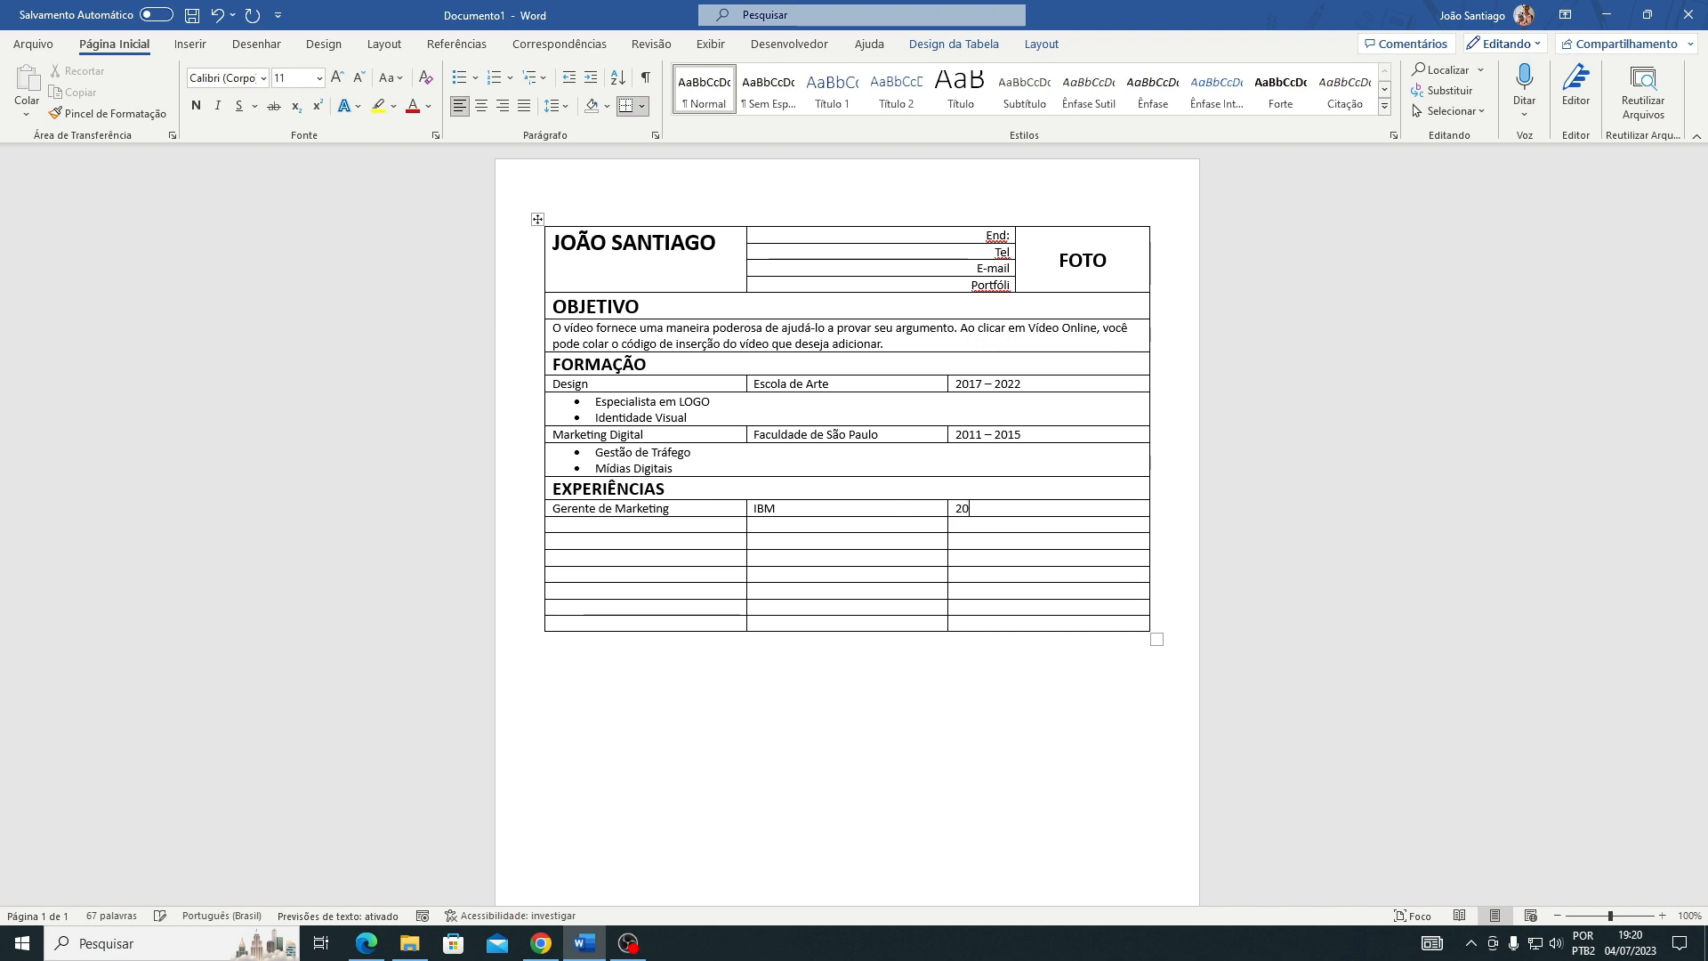
{"action": "type", "text": "19 - 2023"}
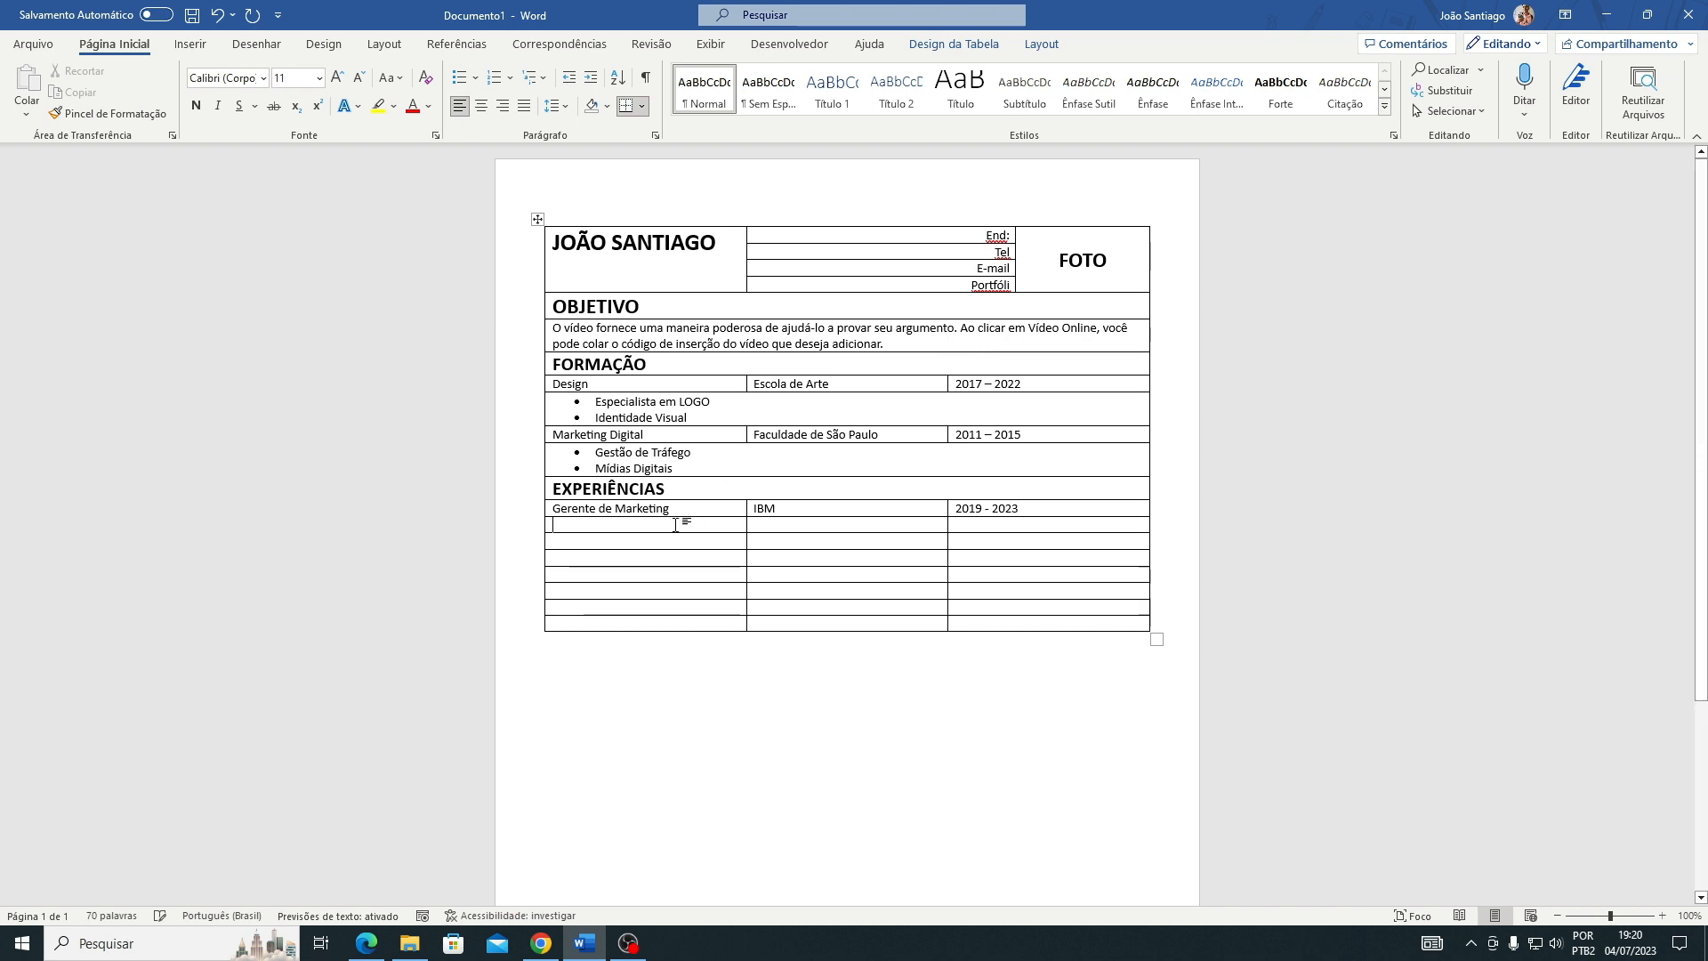
- Merge the empty row below Gerente de Marketing into one cell
{"action": "left_click_drag", "start_coordinate": [691, 525], "coordinate": [952, 527]}
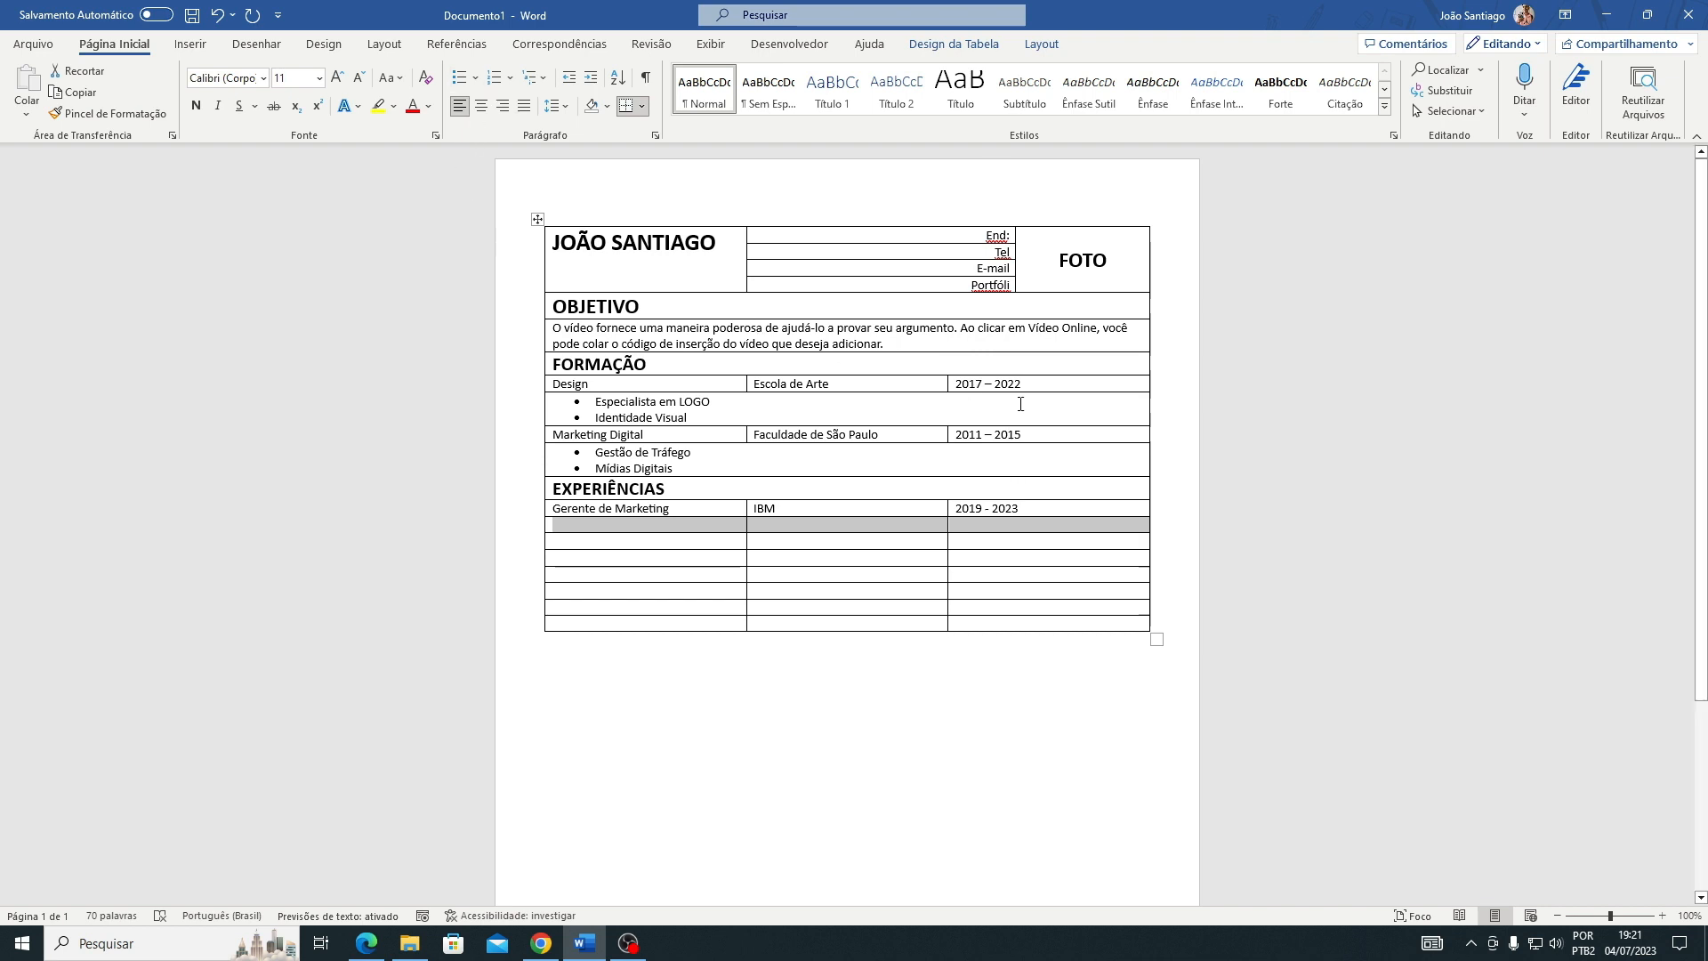
{"action": "left_click", "coordinate": [1025, 46]}
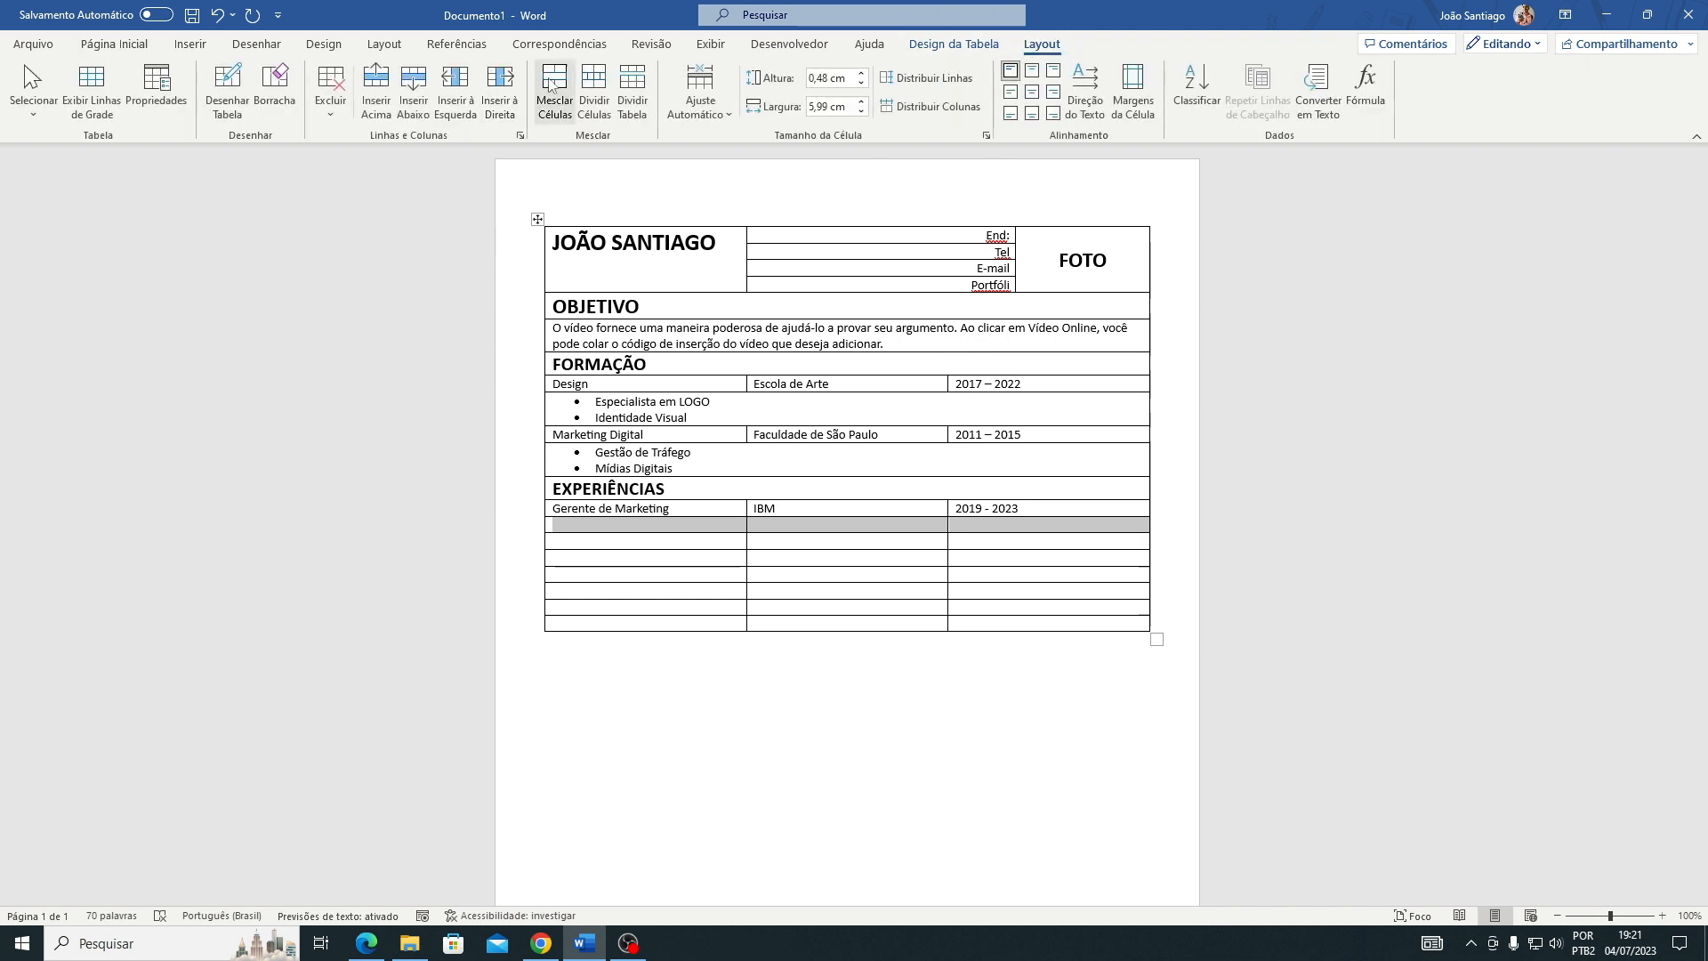
{"action": "left_click", "coordinate": [554, 89]}
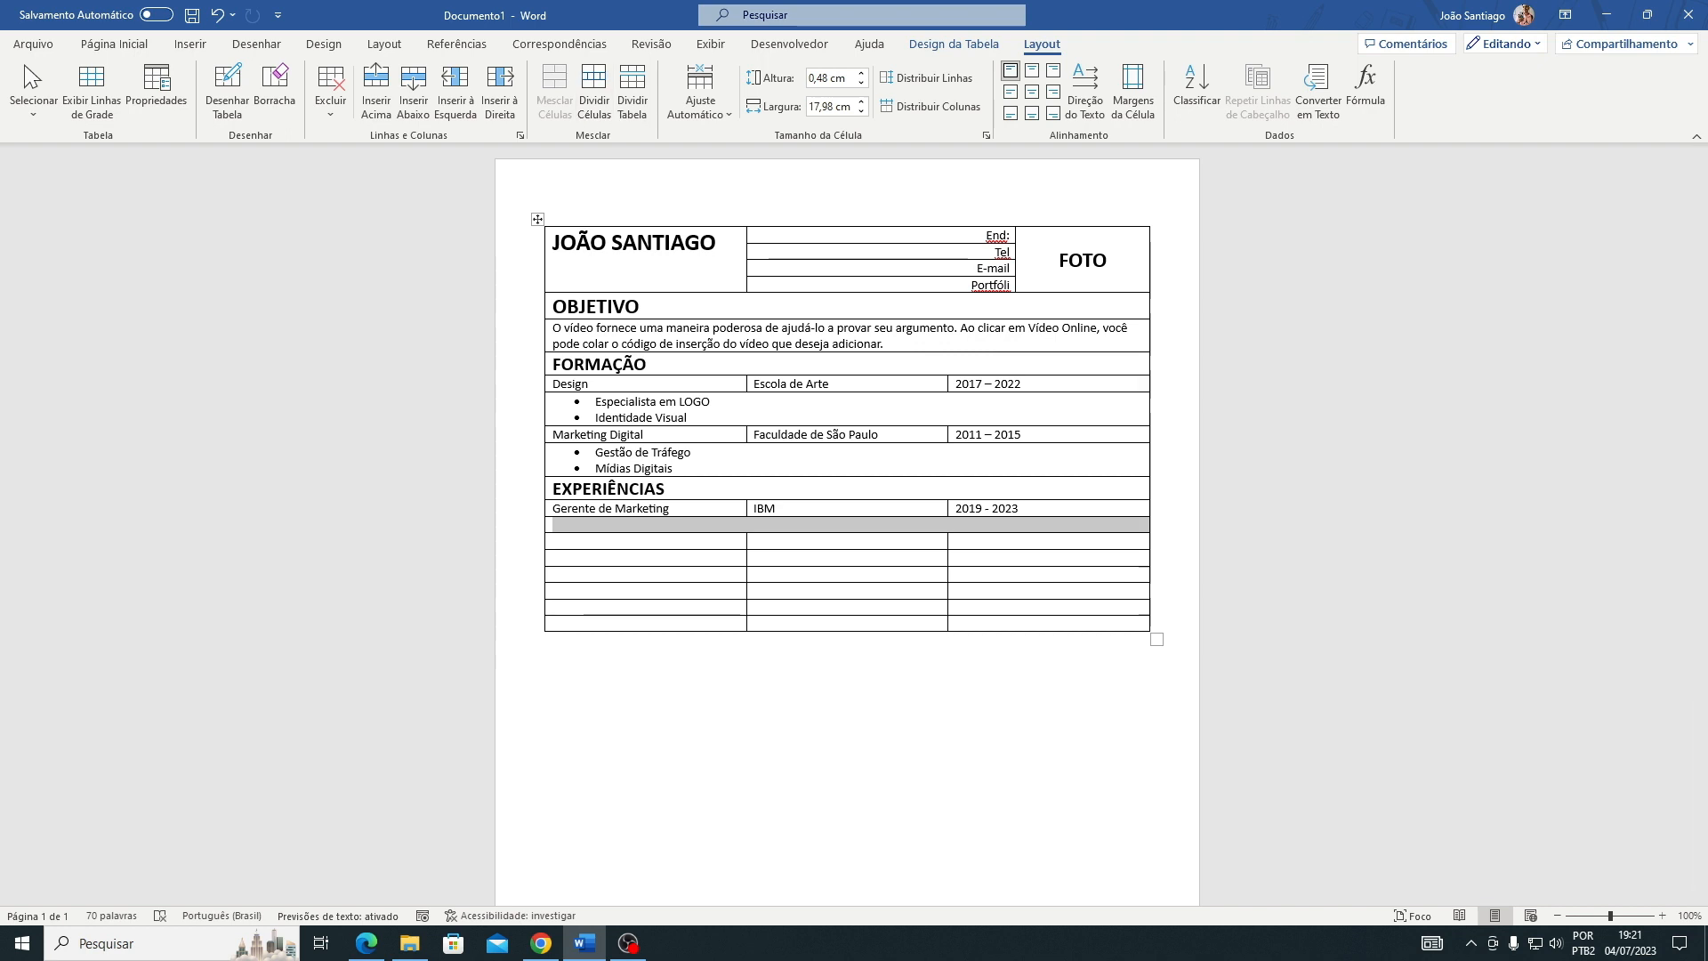
{"action": "key", "text": "alt+Tab"}
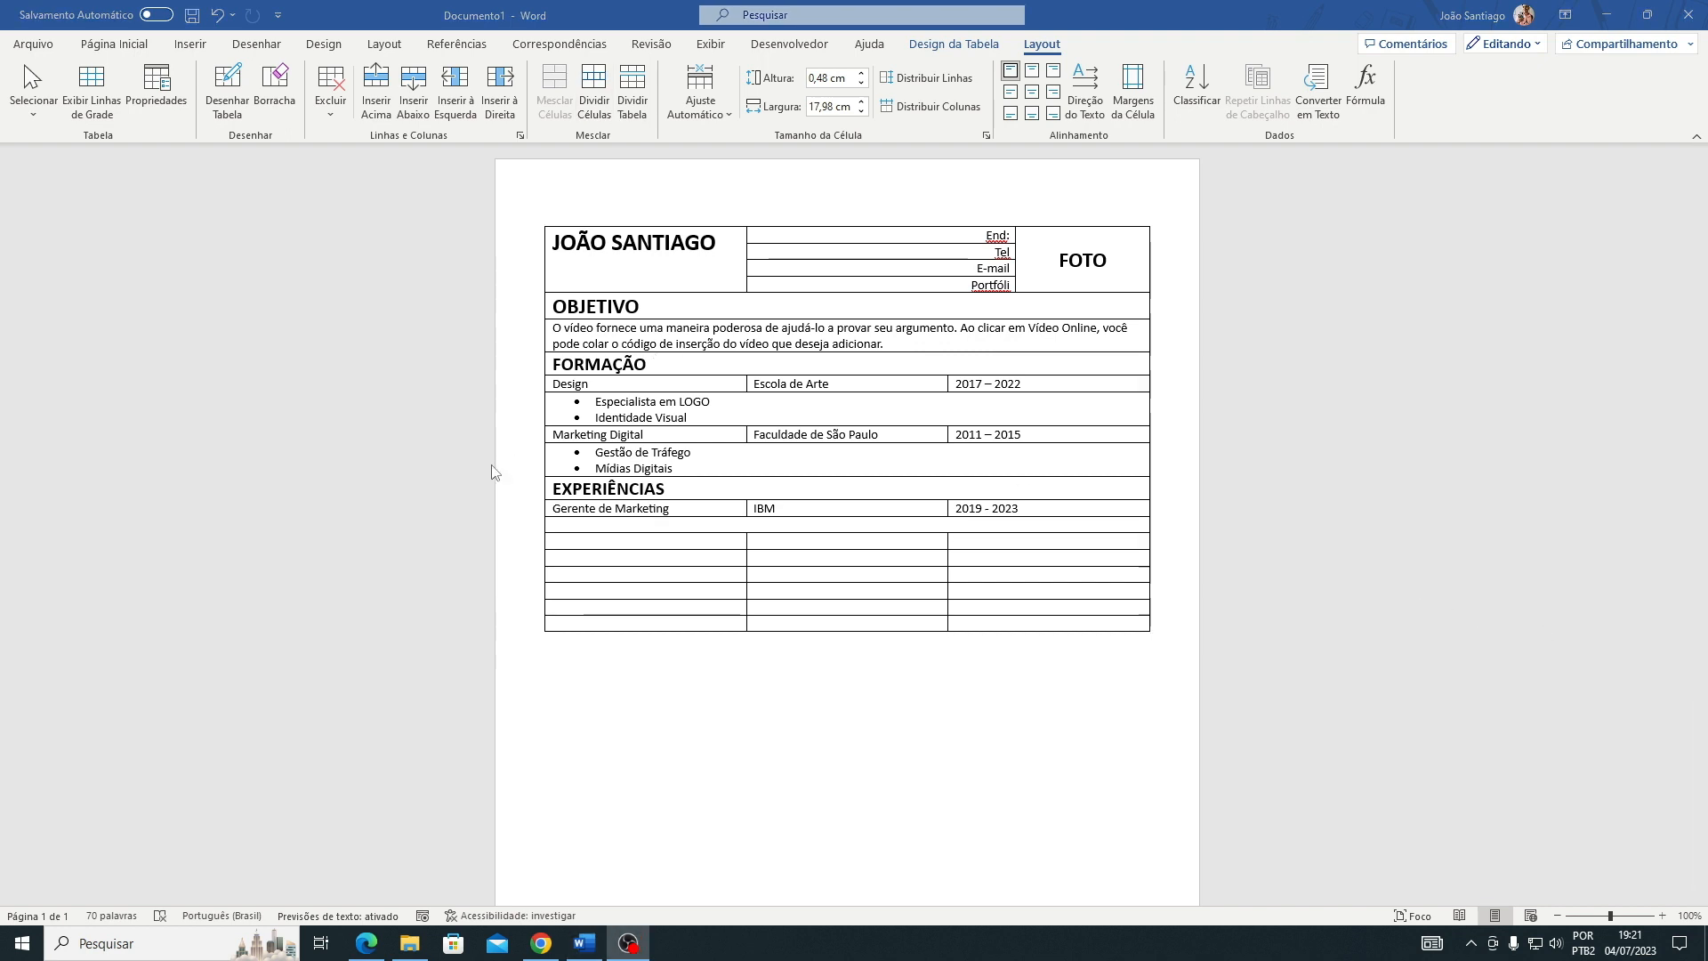
{"action": "left_click", "coordinate": [588, 521]}
{"action": "left_click", "coordinate": [601, 525]}
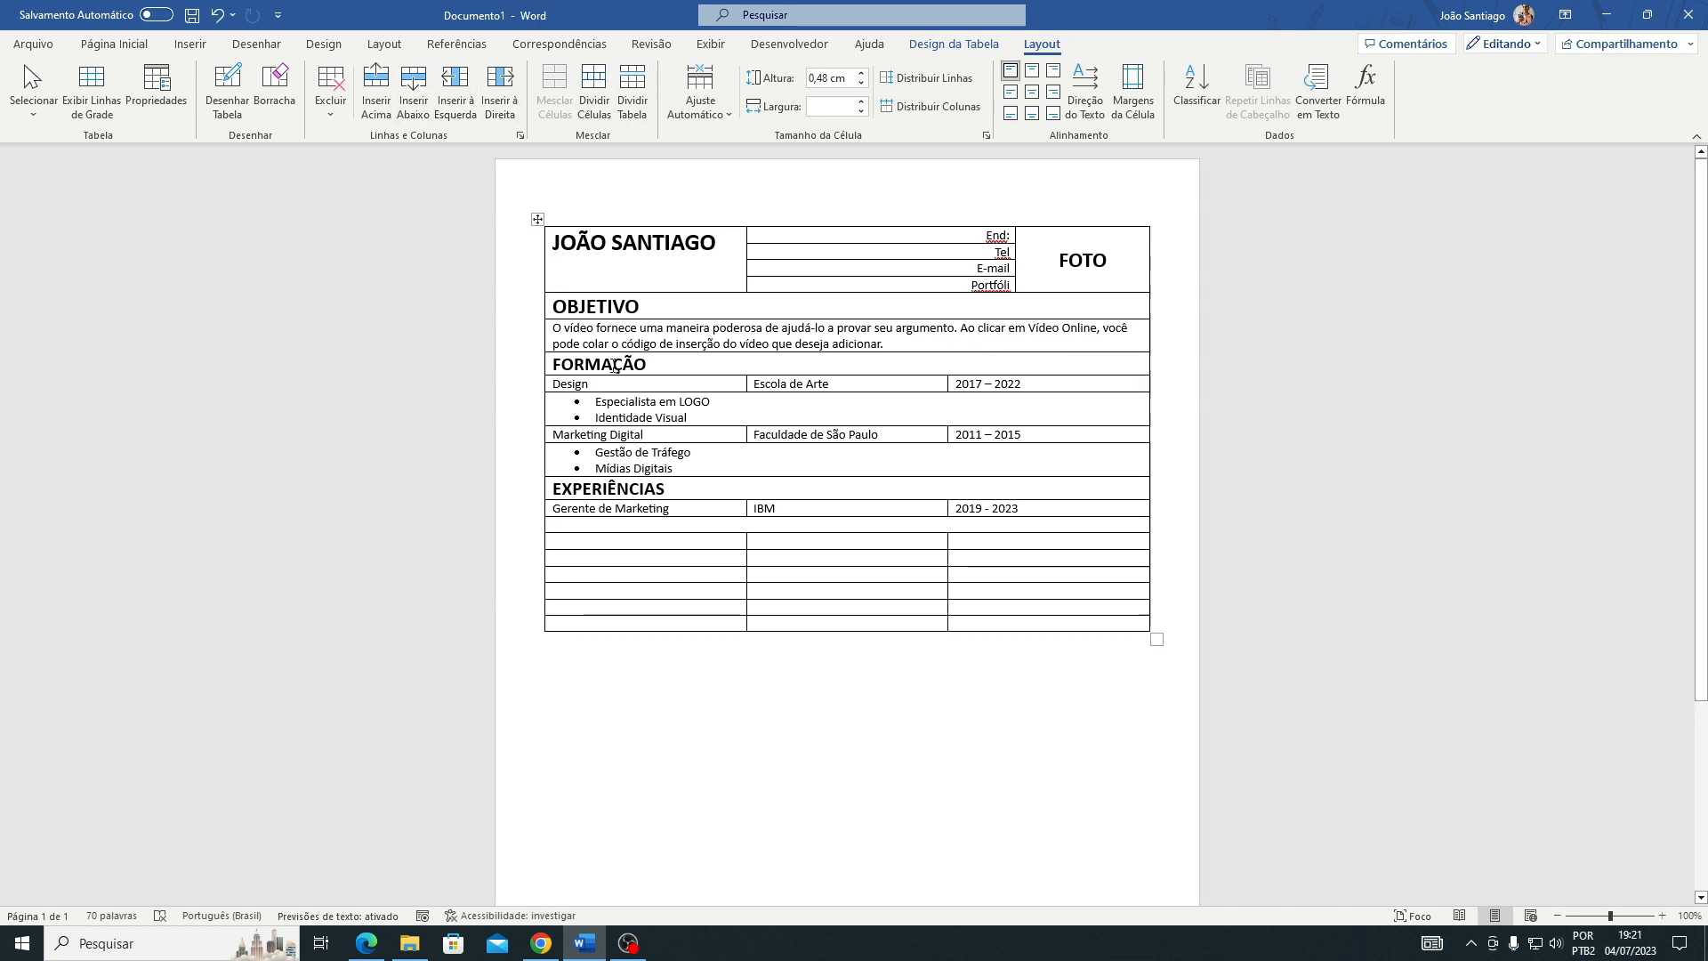
- Add a bulleted Gerenciamento de Mídia line in the merged cell
{"action": "left_click", "coordinate": [319, 45]}
{"action": "left_click", "coordinate": [129, 46]}
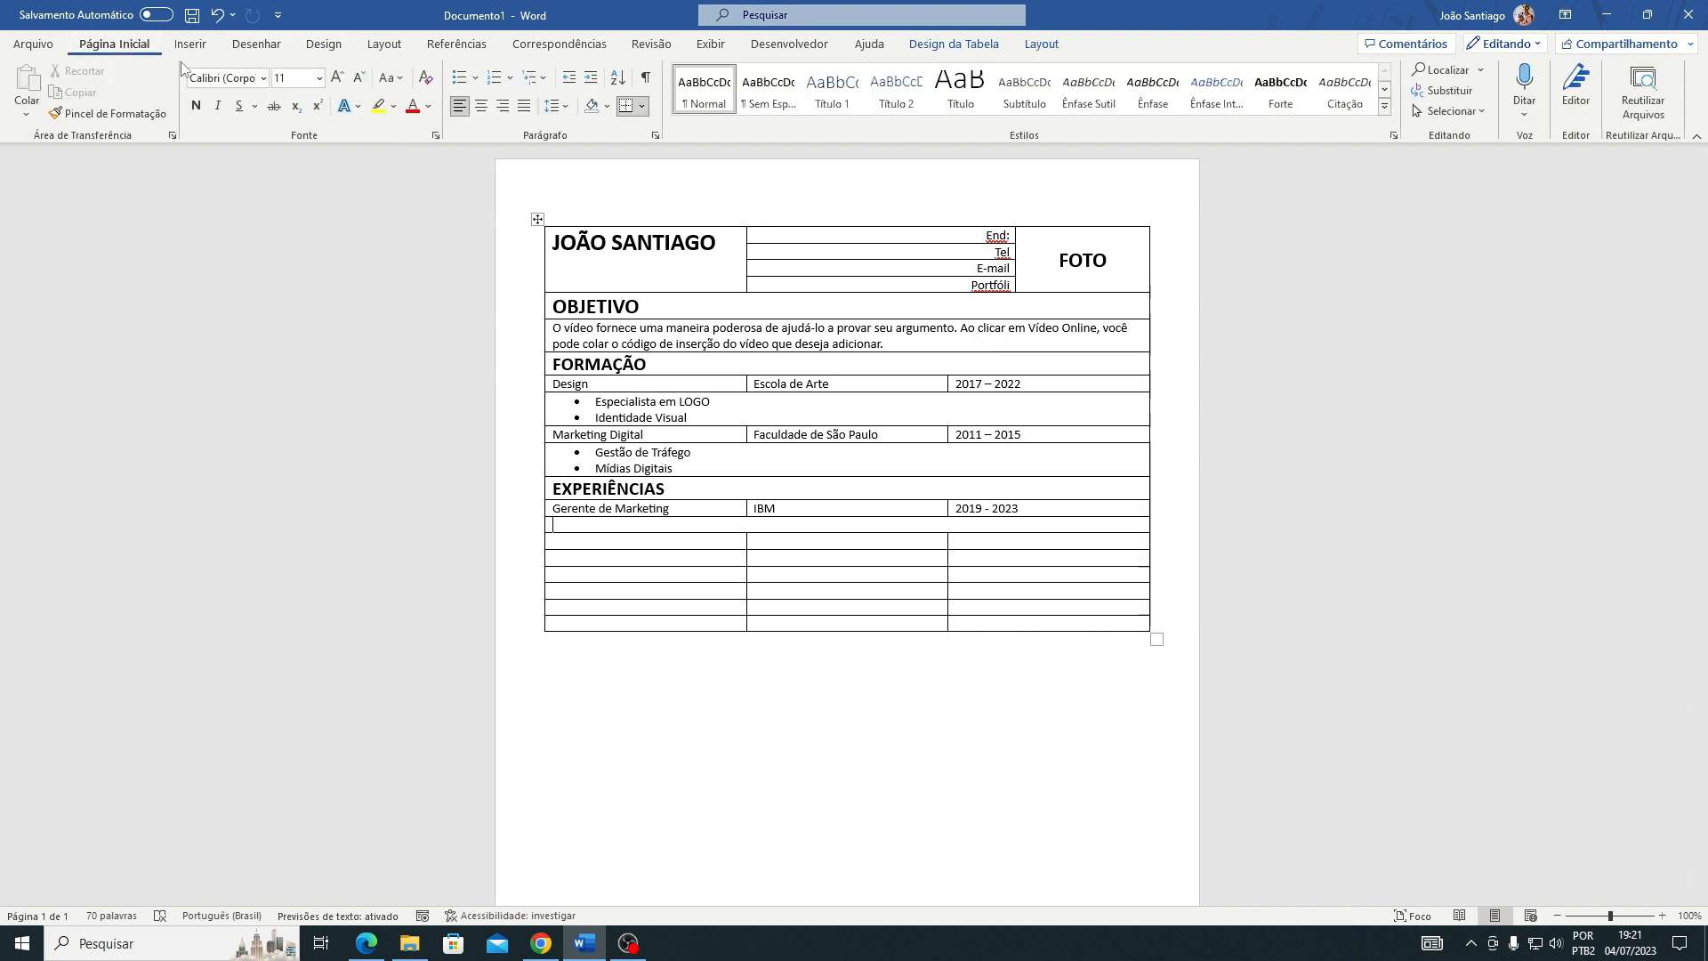
{"action": "left_click", "coordinate": [457, 79]}
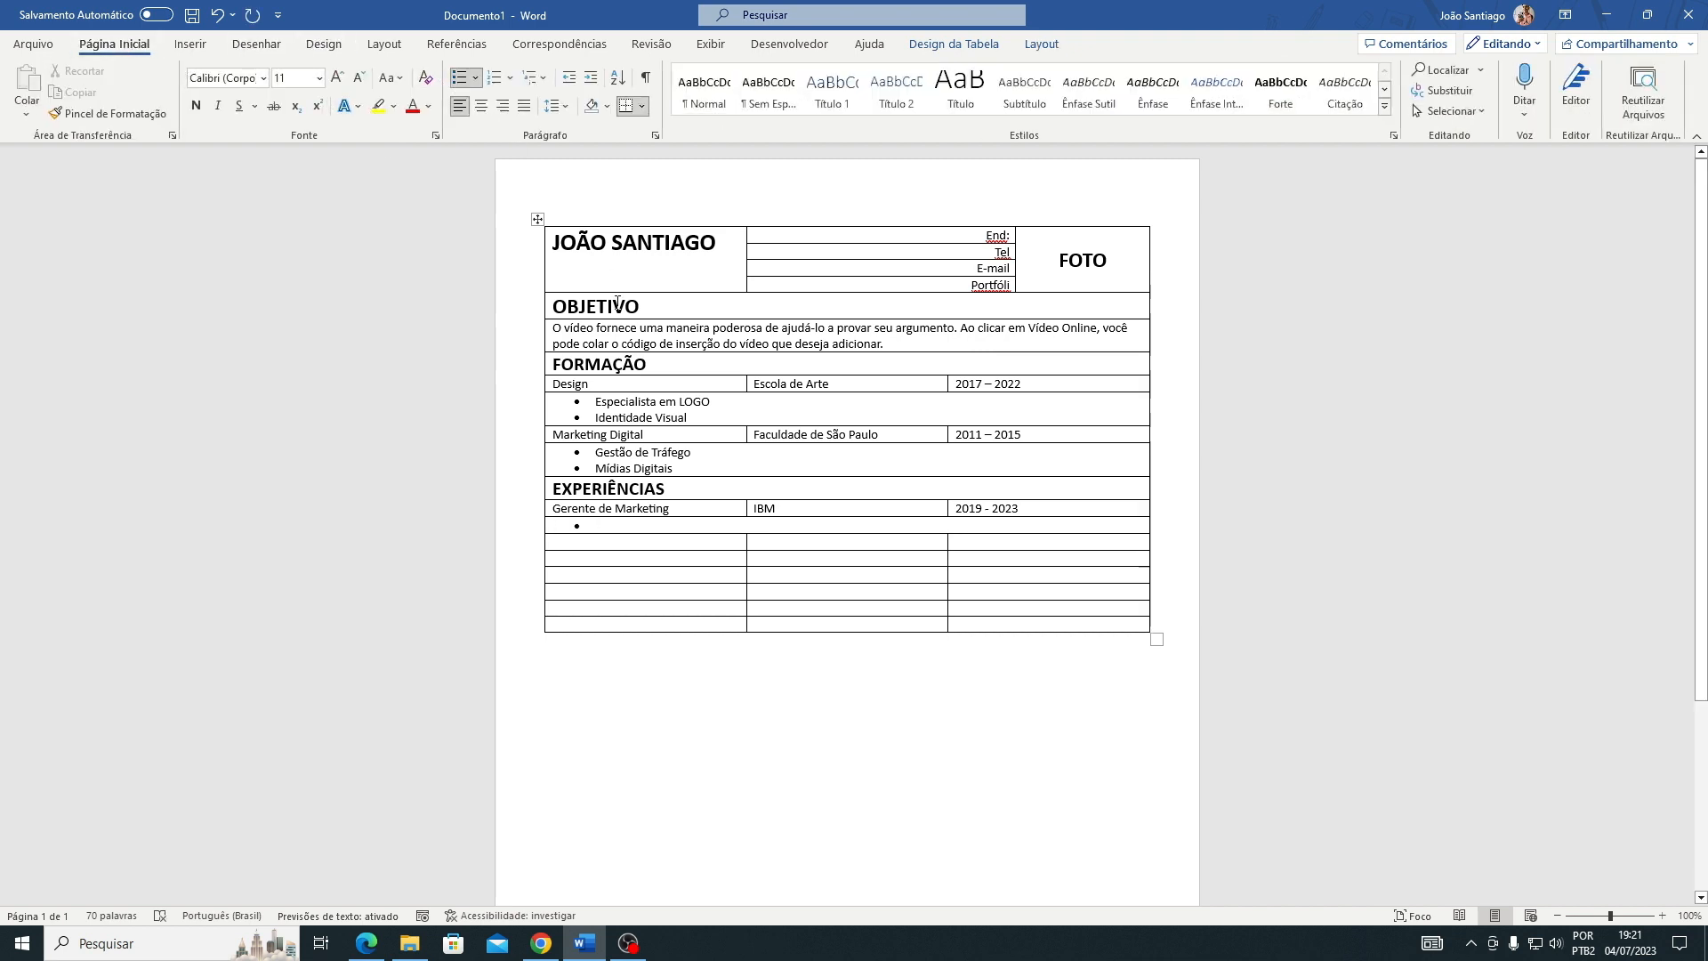
{"action": "type", "text": "geren"}
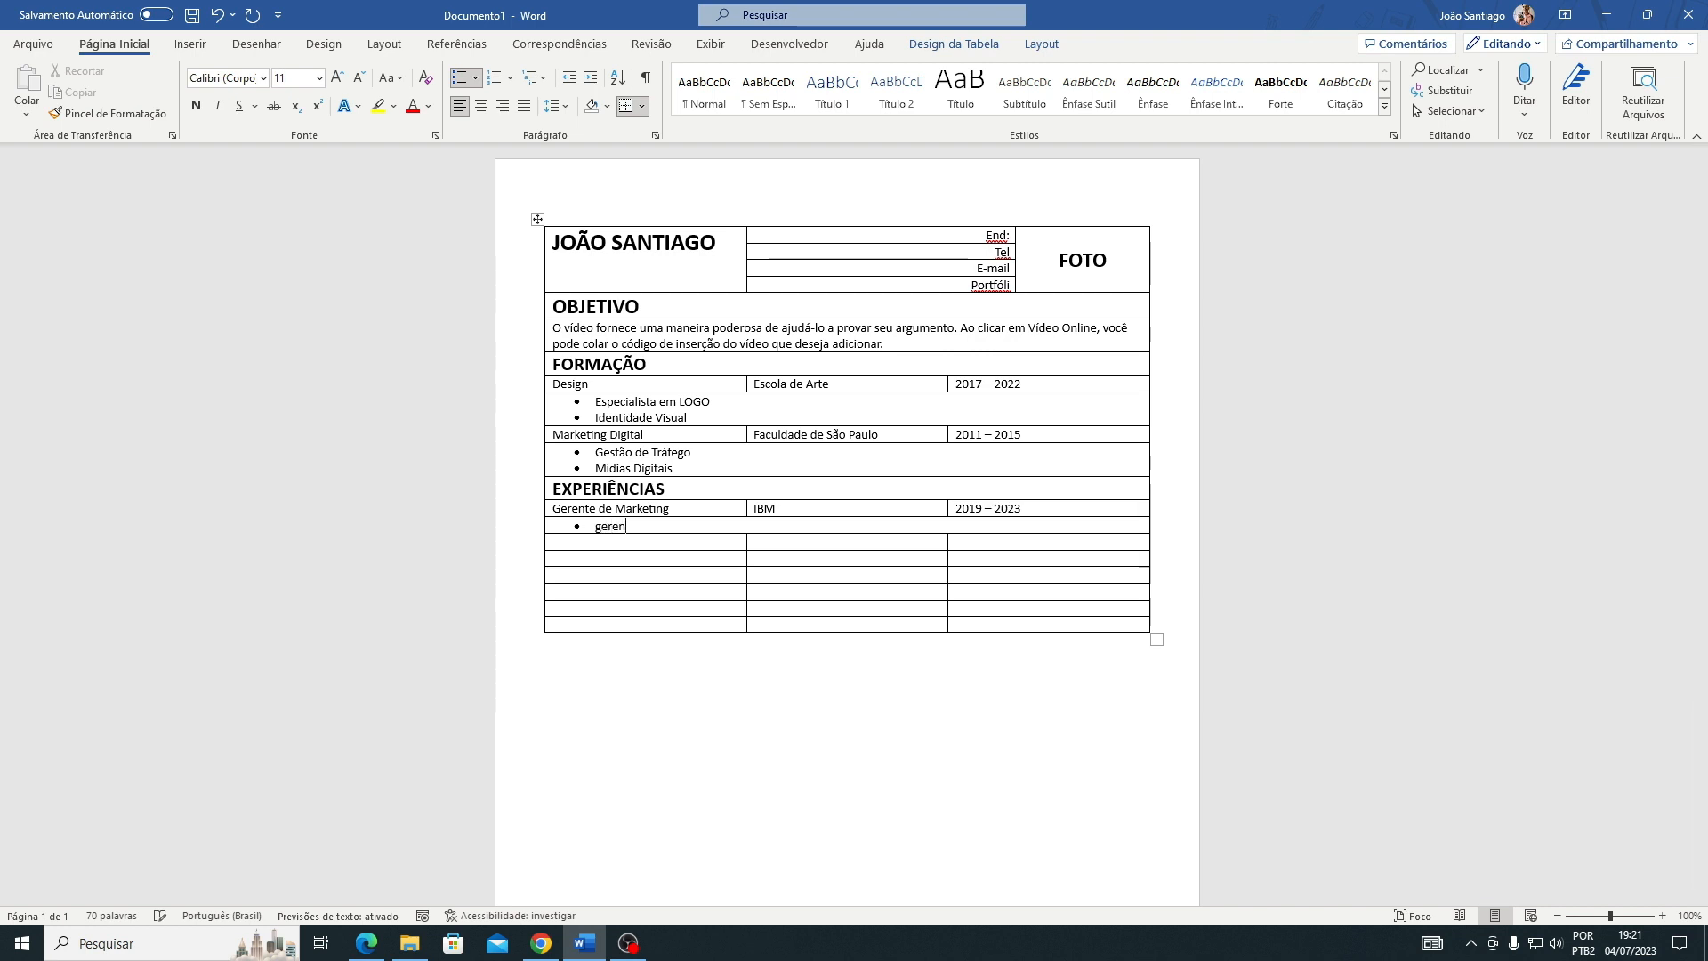
{"action": "key", "text": "BackSpace"}
{"action": "key", "text": "BackSpace"}
{"action": "key", "text": "BackSpace"}
{"action": "type", "text": "Gerenciamento d"}
{"action": "type", "text": "e M"}
{"action": "type", "text": "íde"}
{"action": "key", "text": "BackSpace"}
{"action": "type", "text": "ia"}
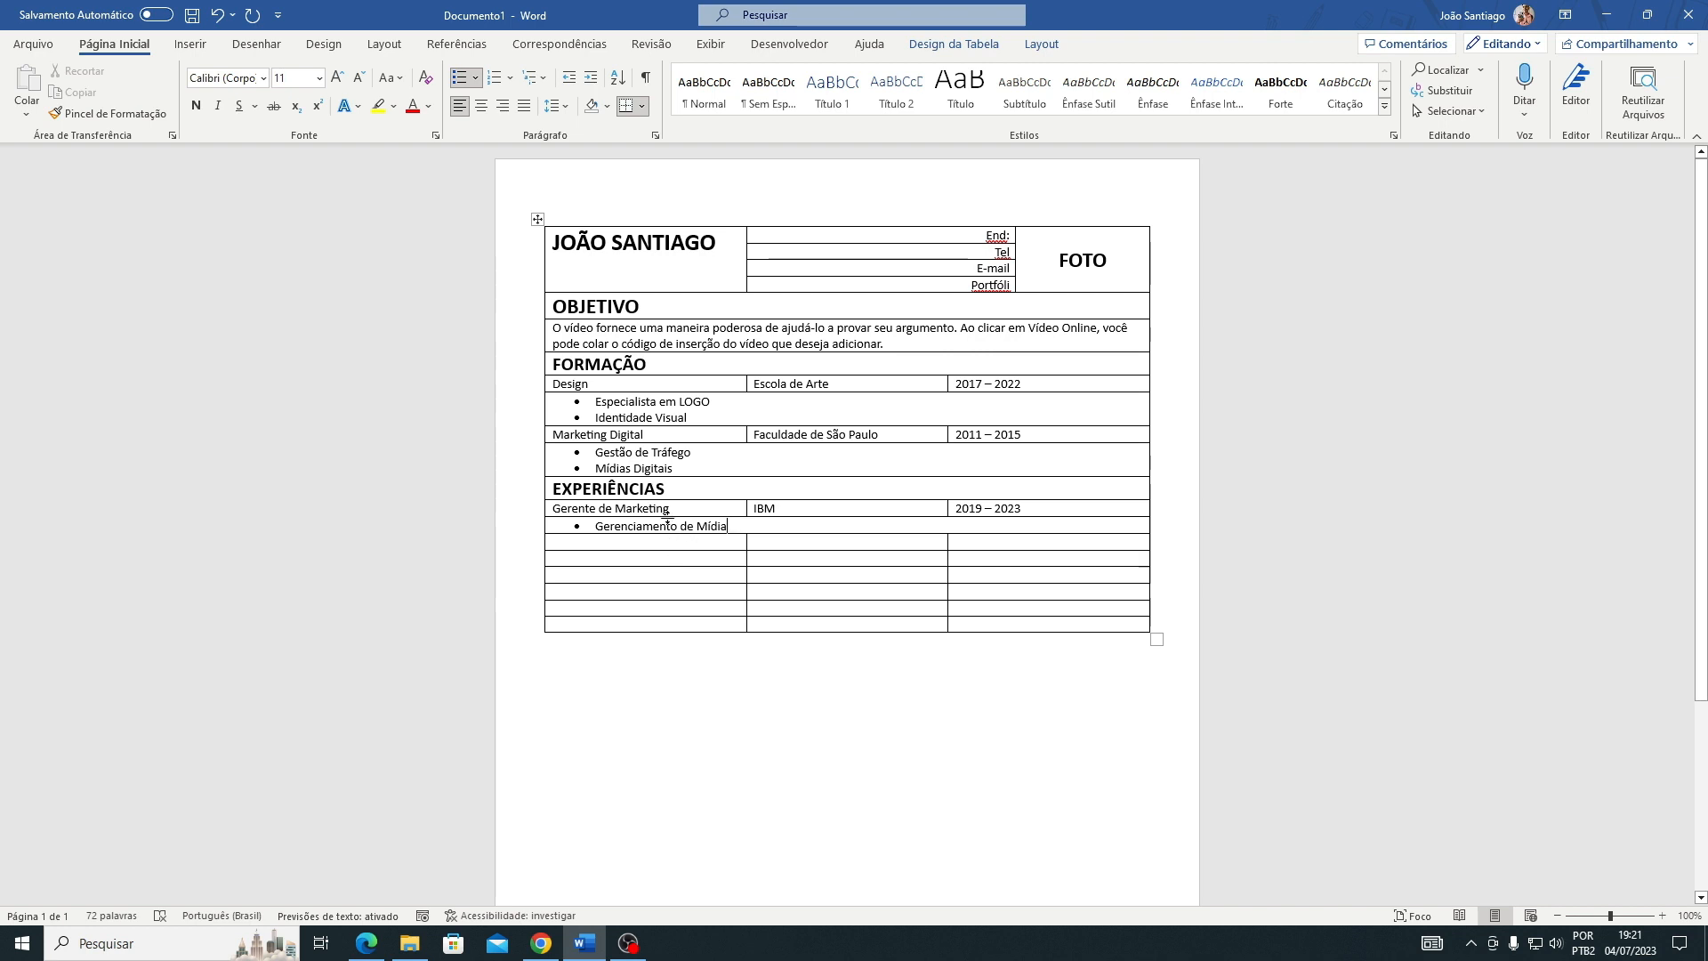
{"action": "left_click_drag", "start_coordinate": [582, 543], "coordinate": [1023, 544]}
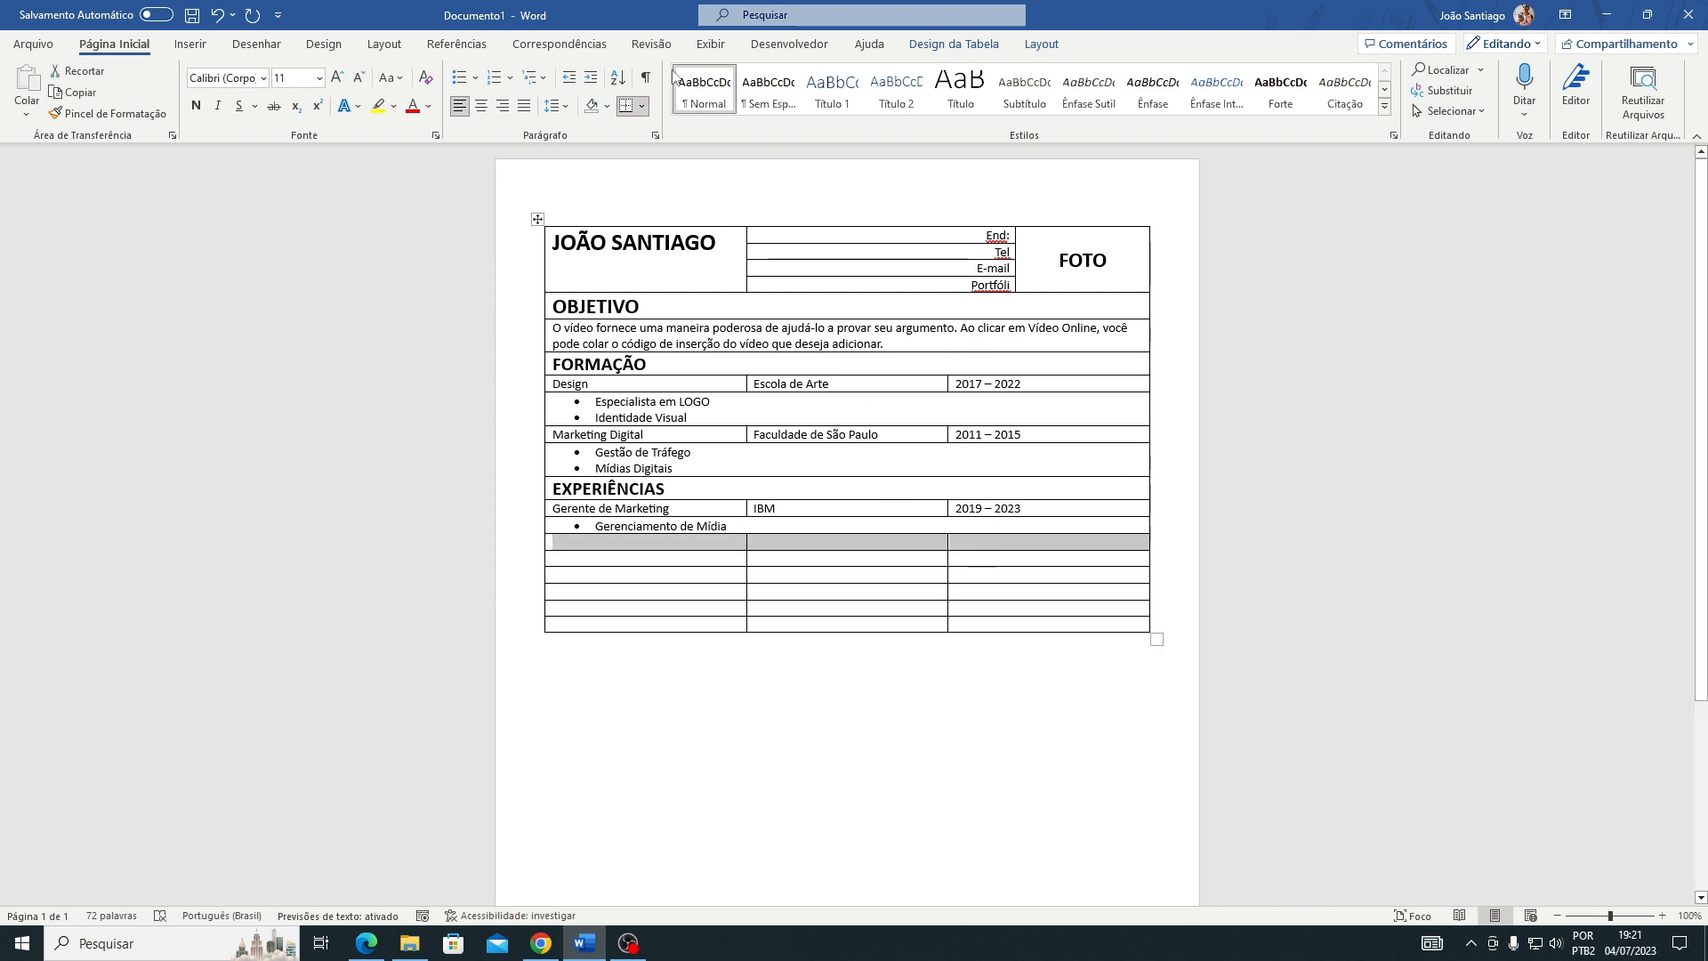
- Merge the empty row below the experience and fill it with a large bold HABILIDADES heading
{"action": "left_click", "coordinate": [1040, 44]}
{"action": "left_click", "coordinate": [537, 105]}
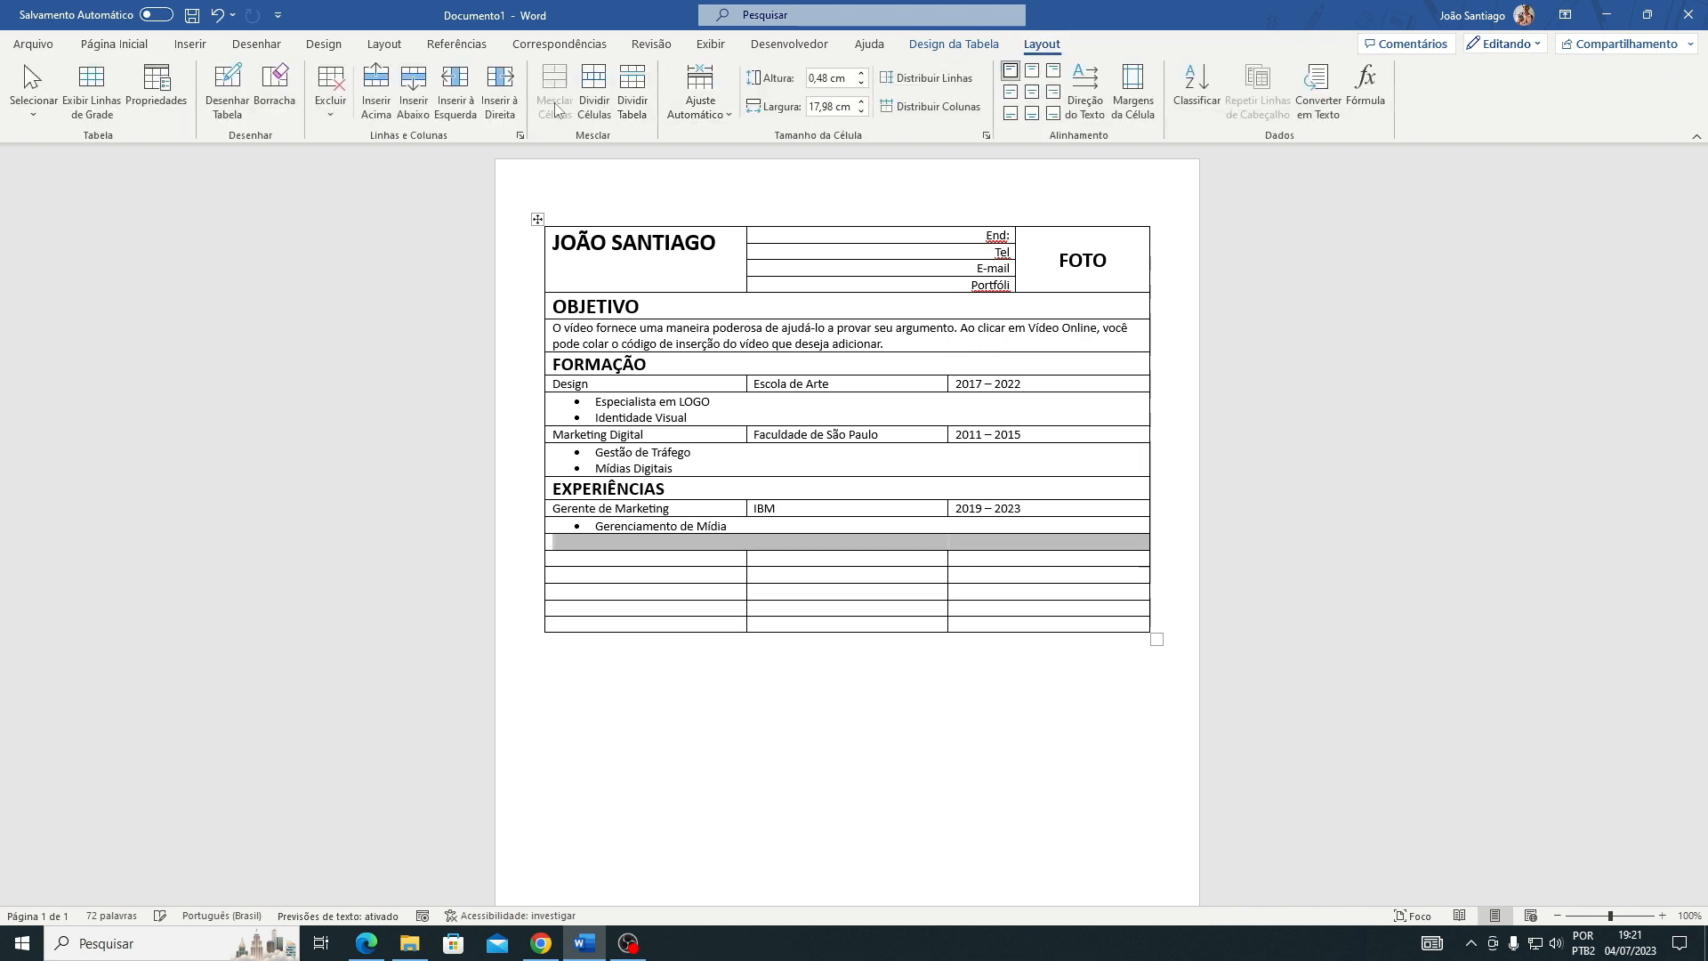
{"action": "type", "text": "HABILIUDA"}
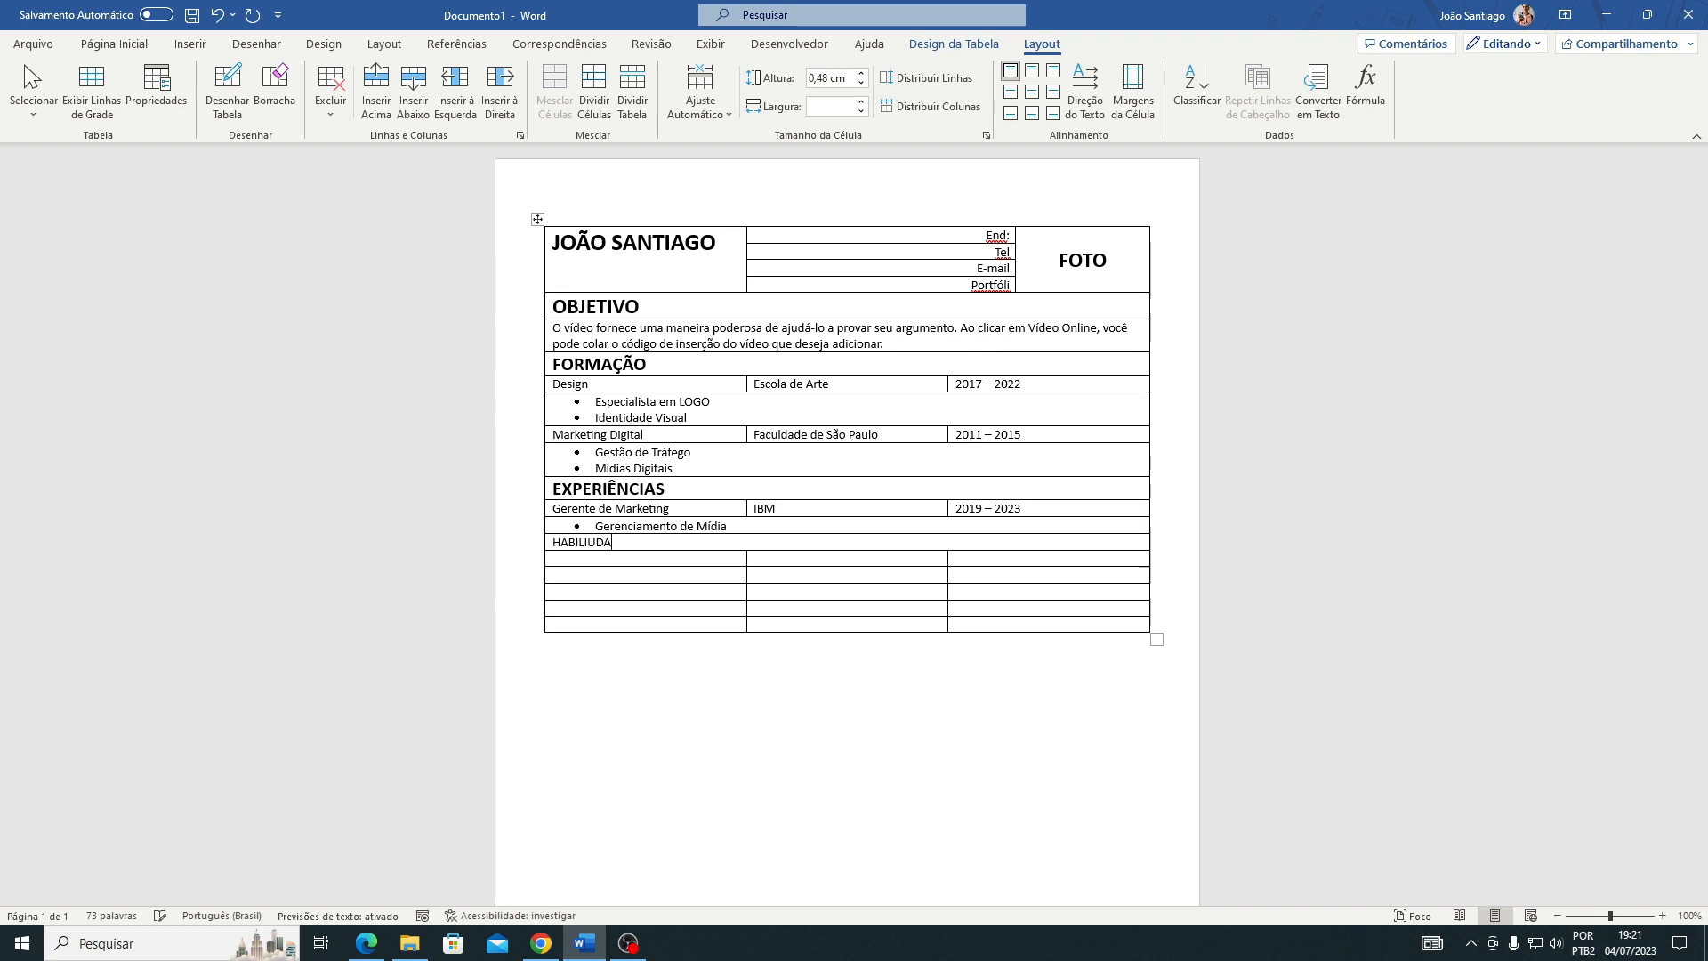
{"action": "key", "text": "BackSpace"}
{"action": "key", "text": "BackSpace"}
{"action": "type", "text": "DADE"}
{"action": "key", "text": "shift+Left"}
{"action": "key", "text": "shift+Left"}
{"action": "key", "text": "shift+Left"}
{"action": "key", "text": "shift+Left"}
{"action": "key", "text": "shift+Left"}
{"action": "key", "text": "shift+Left"}
{"action": "key", "text": "shift+Left"}
{"action": "key", "text": "shift+Left"}
{"action": "key", "text": "shift+Left"}
{"action": "key", "text": "shift+Left"}
{"action": "key", "text": "shift+Left"}
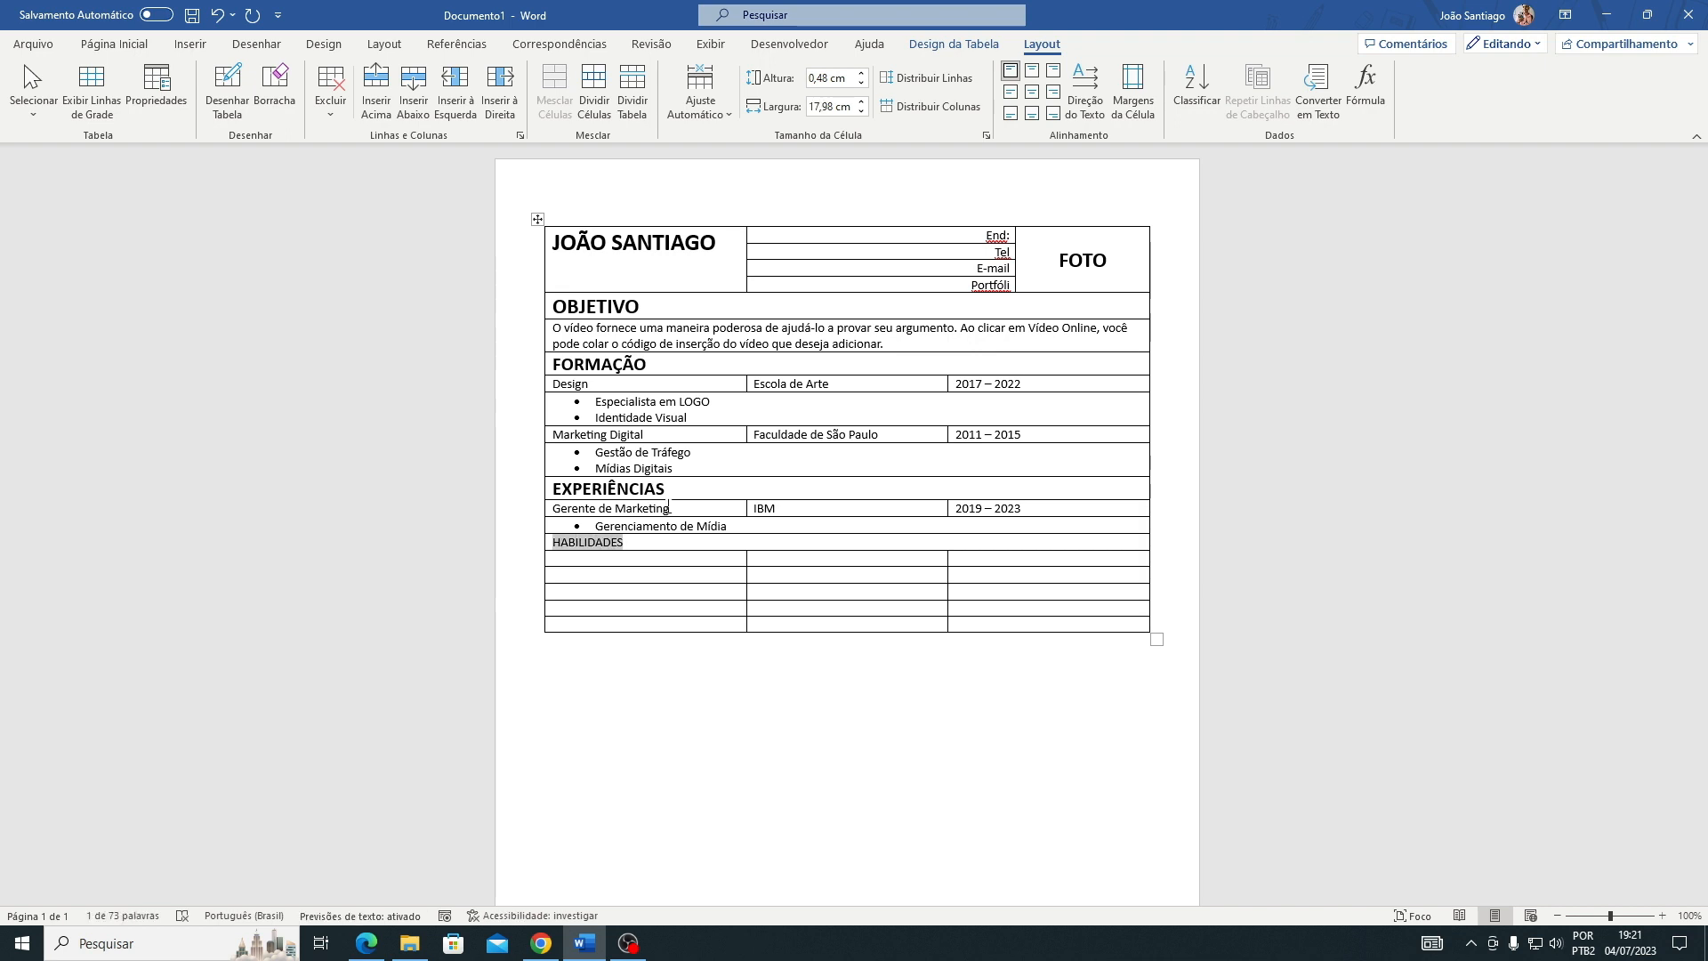
{"action": "key", "text": "super+space"}
{"action": "key", "text": "ctrl+n"}
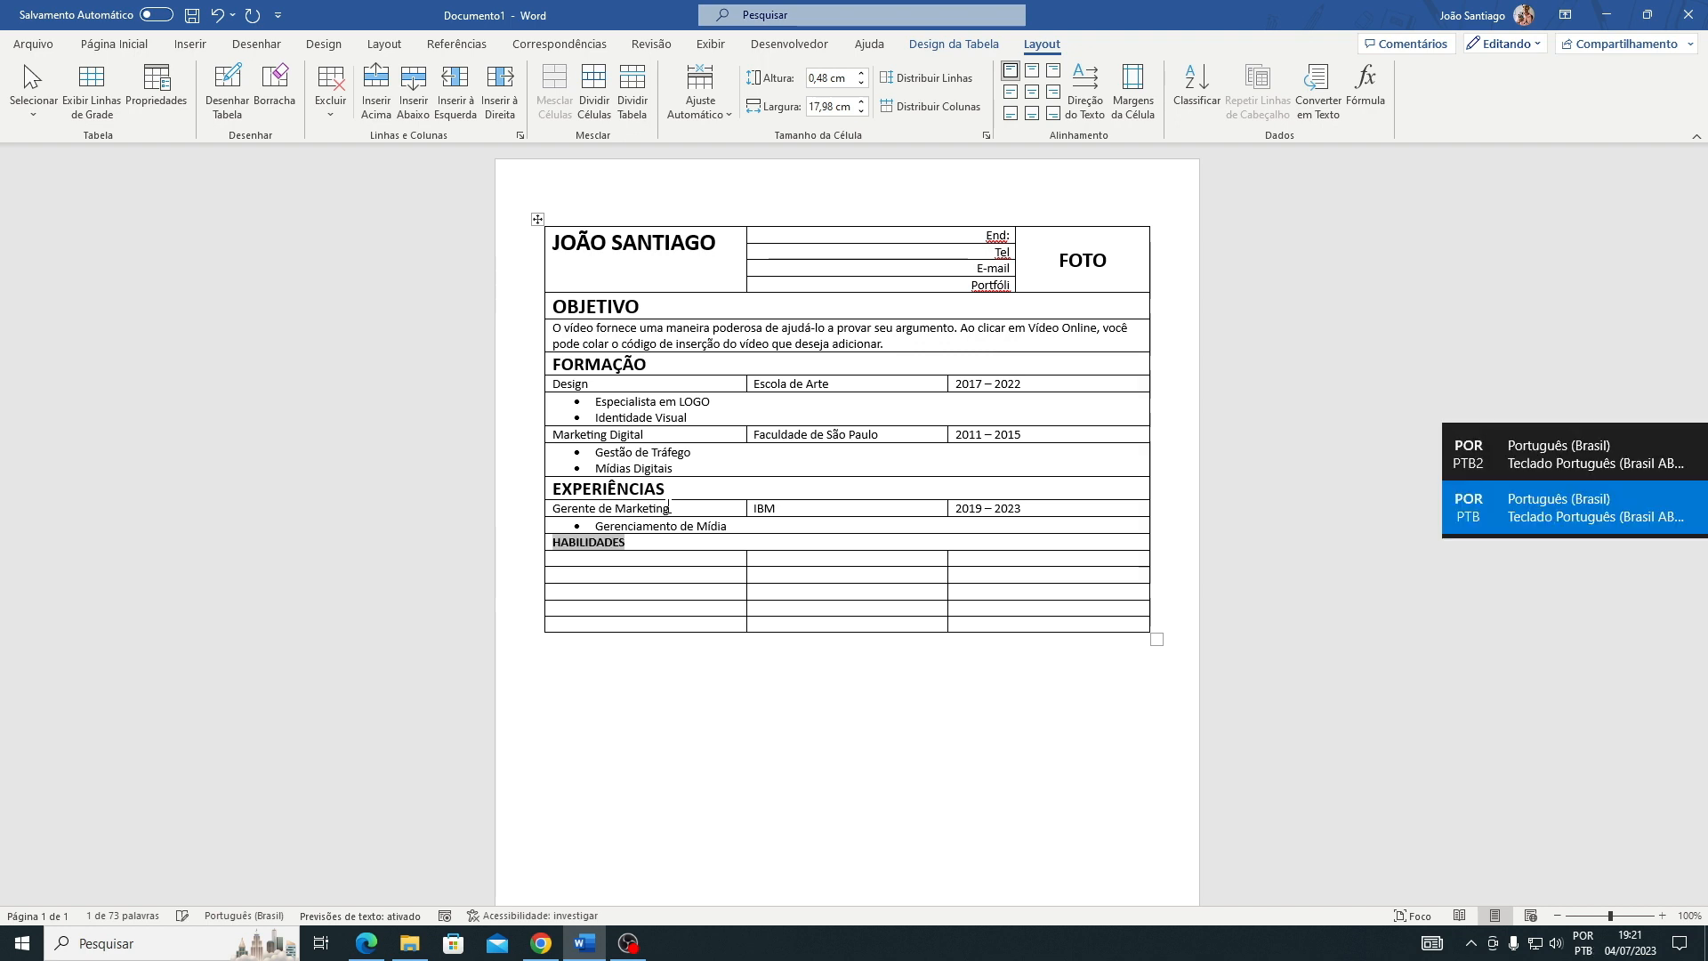
{"action": "key", "text": "ctrl+shift+period"}
{"action": "key", "text": "ctrl+shift+period"}
{"action": "key", "text": "ctrl+shift+period"}
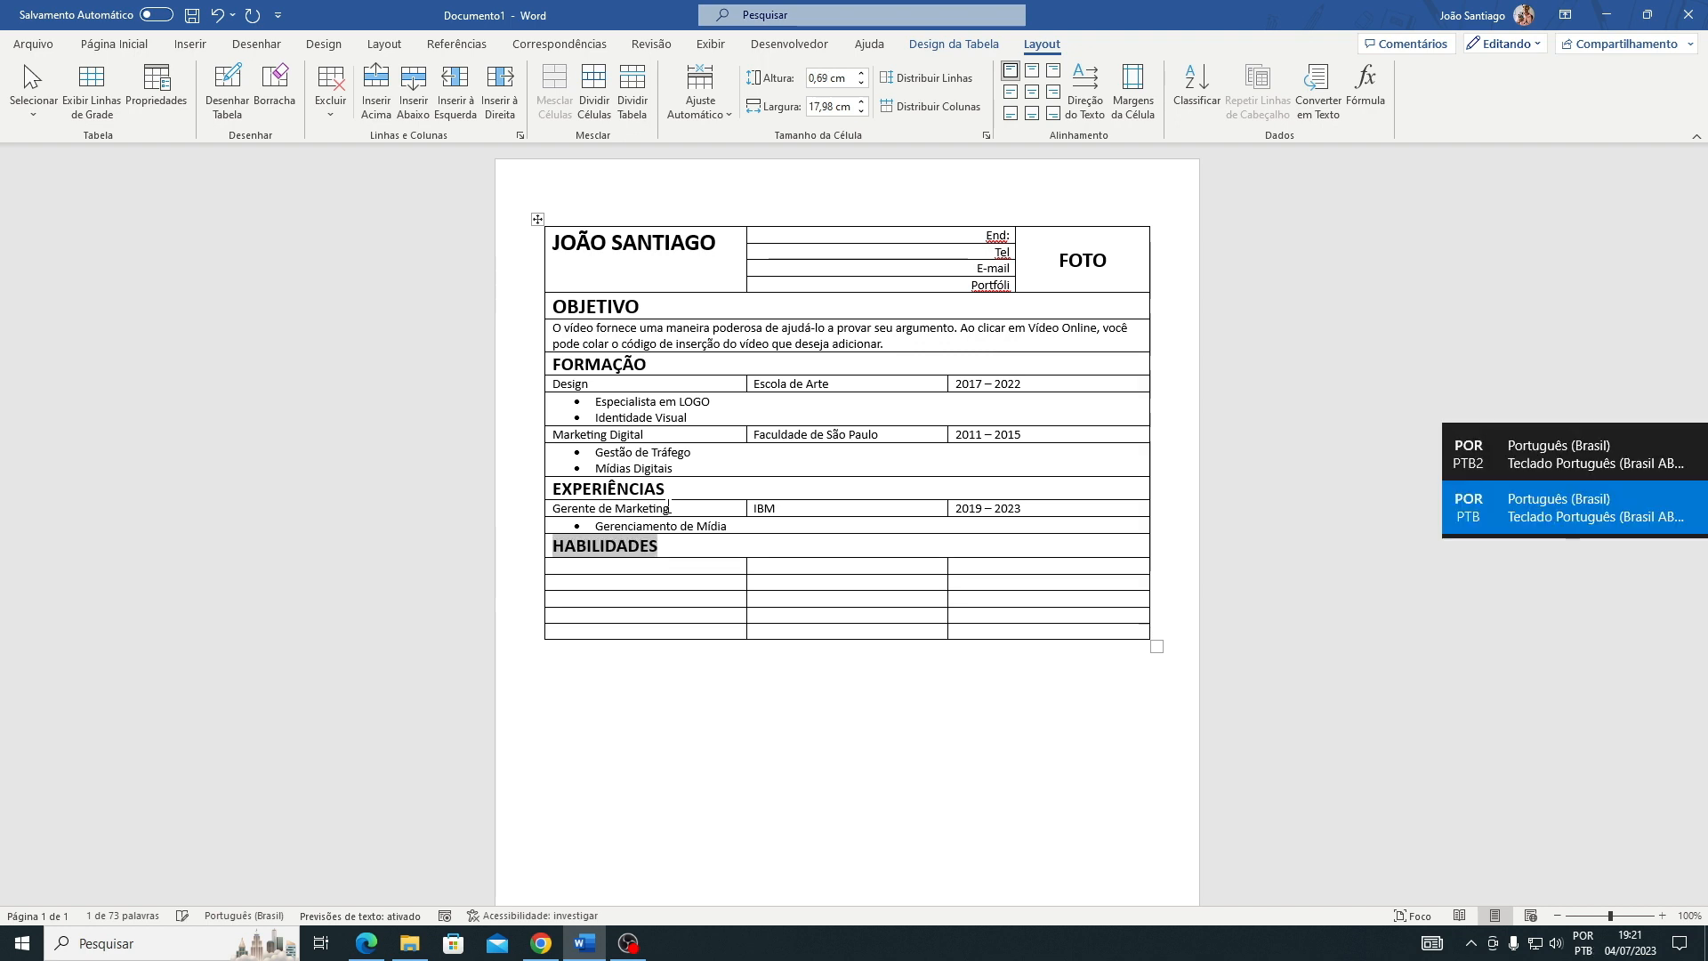
{"action": "left_click_drag", "start_coordinate": [675, 571], "coordinate": [980, 590]}
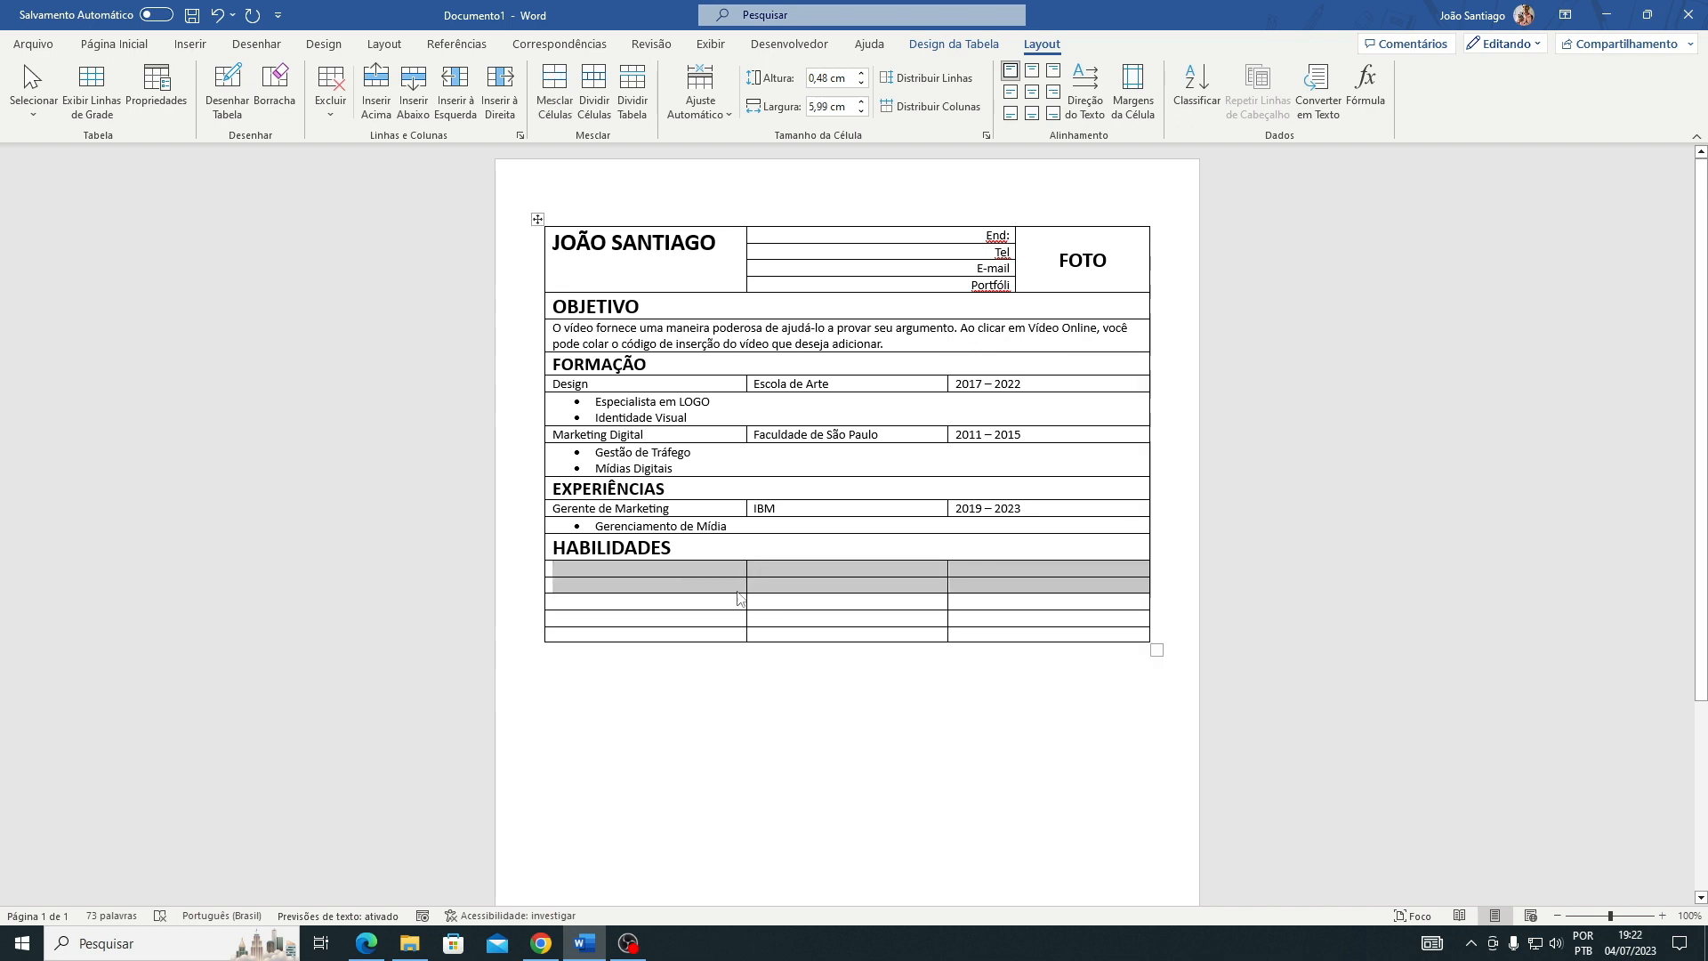
- Add bulleted skills 'Gerenciamento de projeto' and 'Liderança' to the first cell under HABILIDADES
{"action": "left_click", "coordinate": [691, 571]}
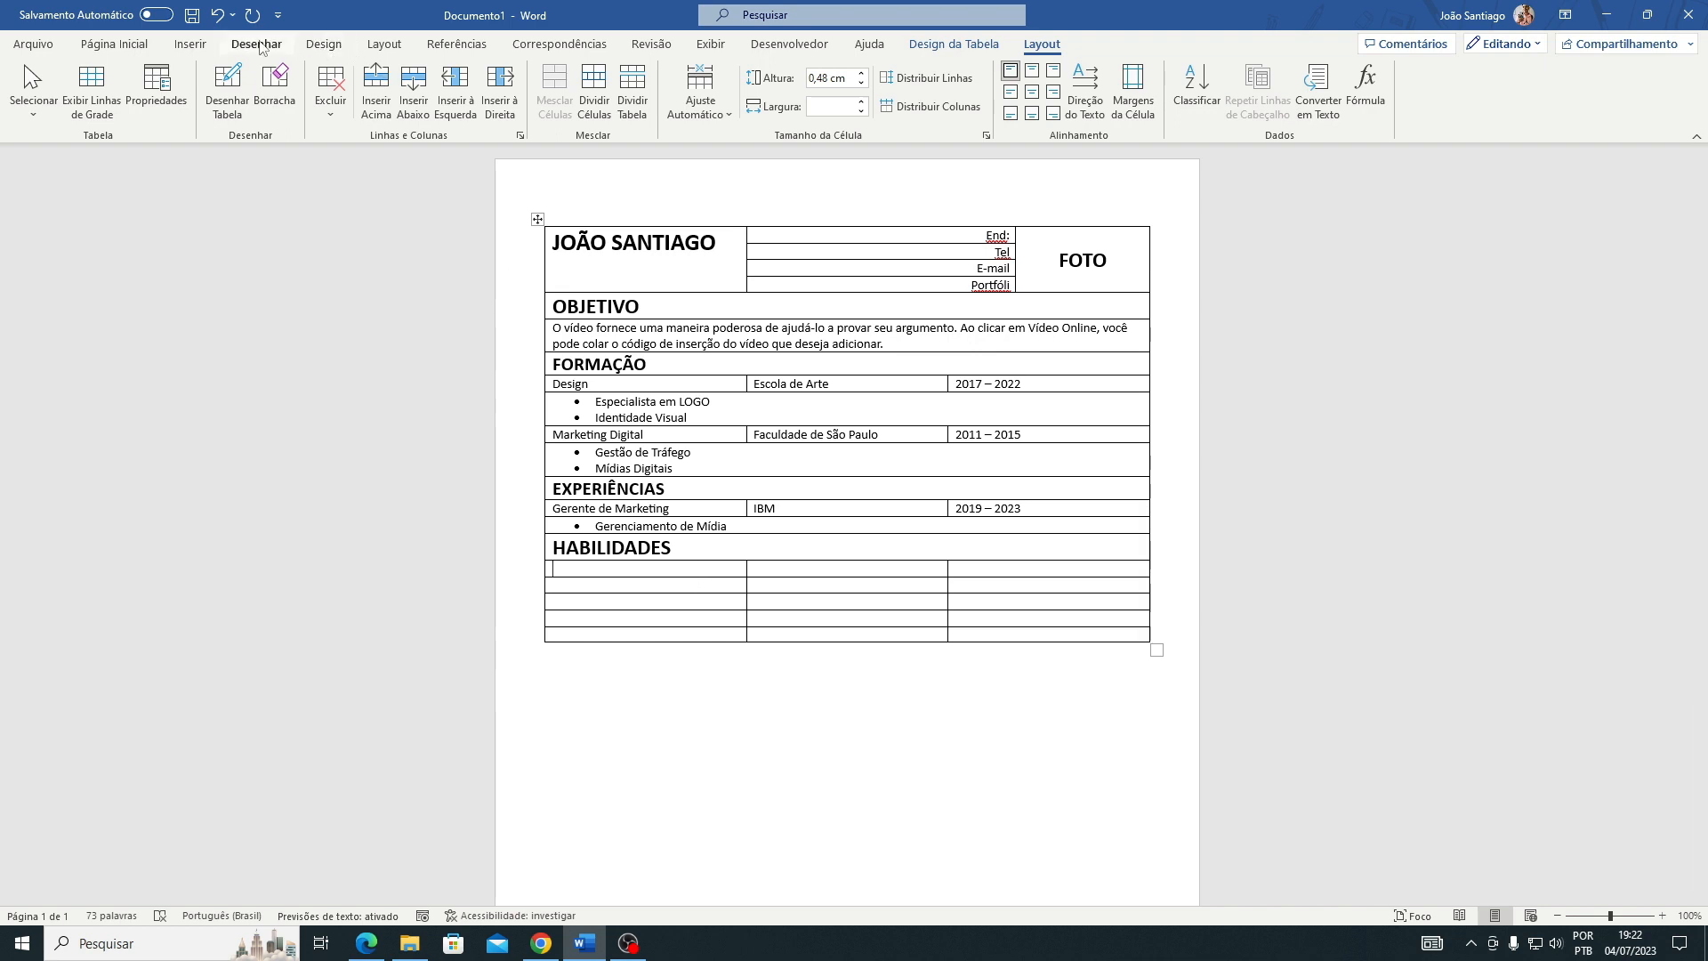
{"action": "left_click", "coordinate": [114, 44]}
{"action": "left_click", "coordinate": [459, 78]}
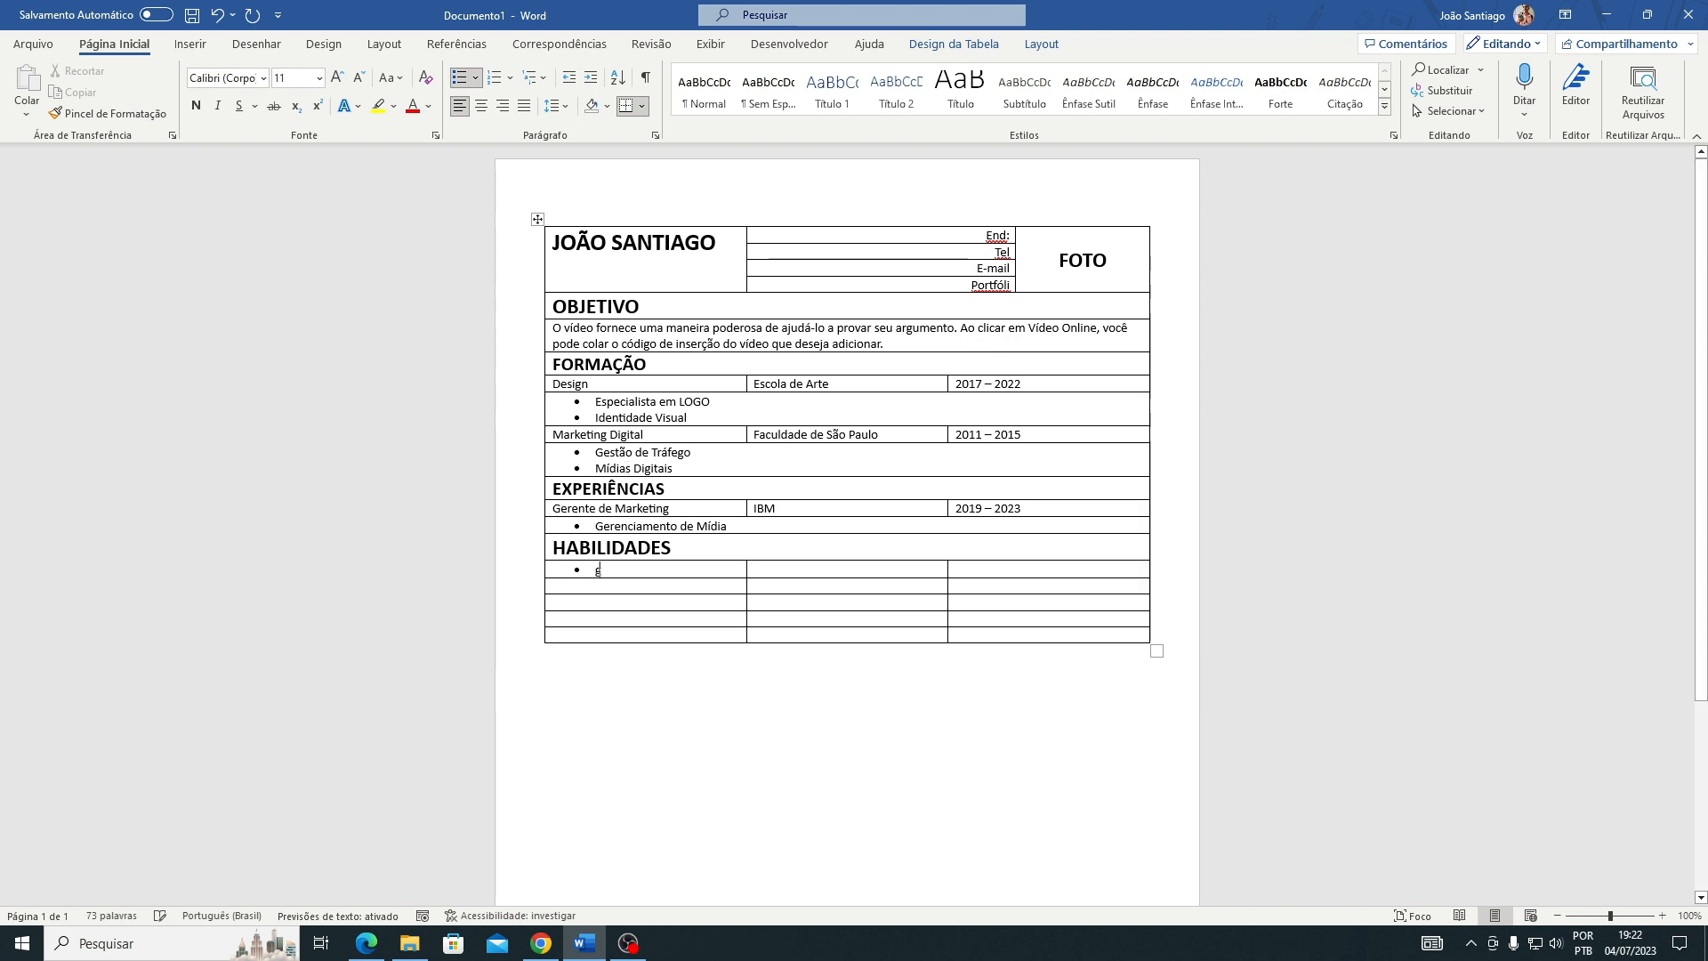
{"action": "type", "text": "ger"}
{"action": "key", "text": "BackSpace"}
{"action": "key", "text": "BackSpace"}
{"action": "key", "text": "BackSpace"}
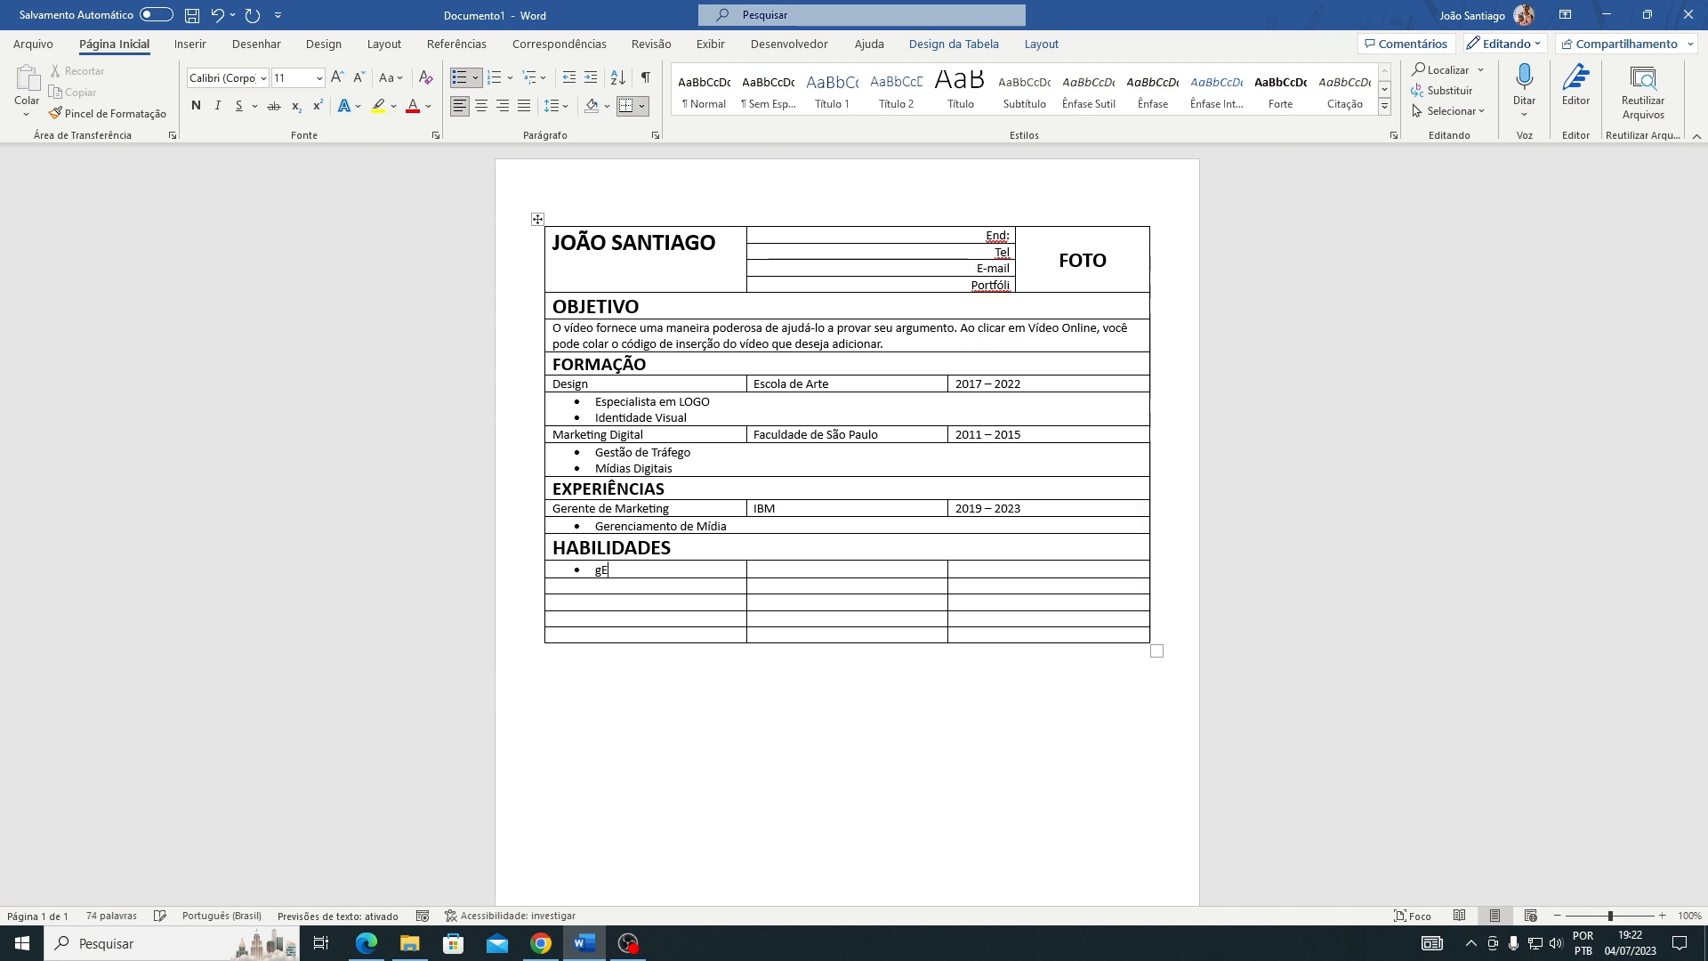
{"action": "type", "text": "Gerenciamento de projeto"}
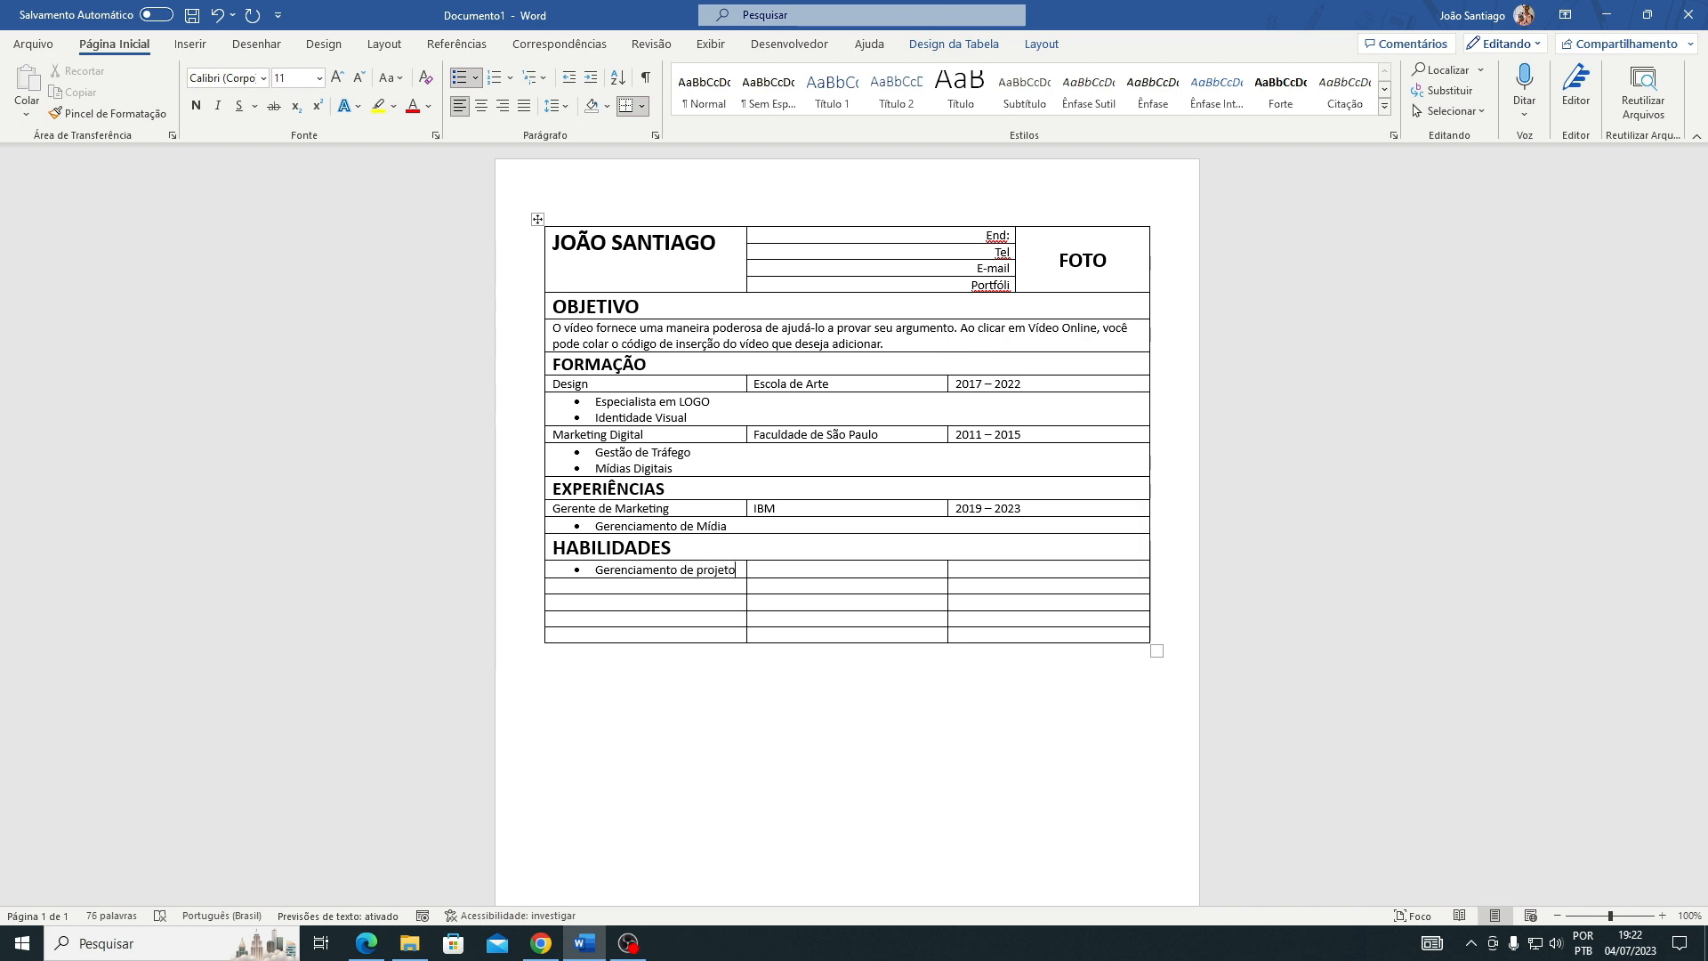
{"action": "key", "text": "Return"}
{"action": "type", "text": "Lider"}
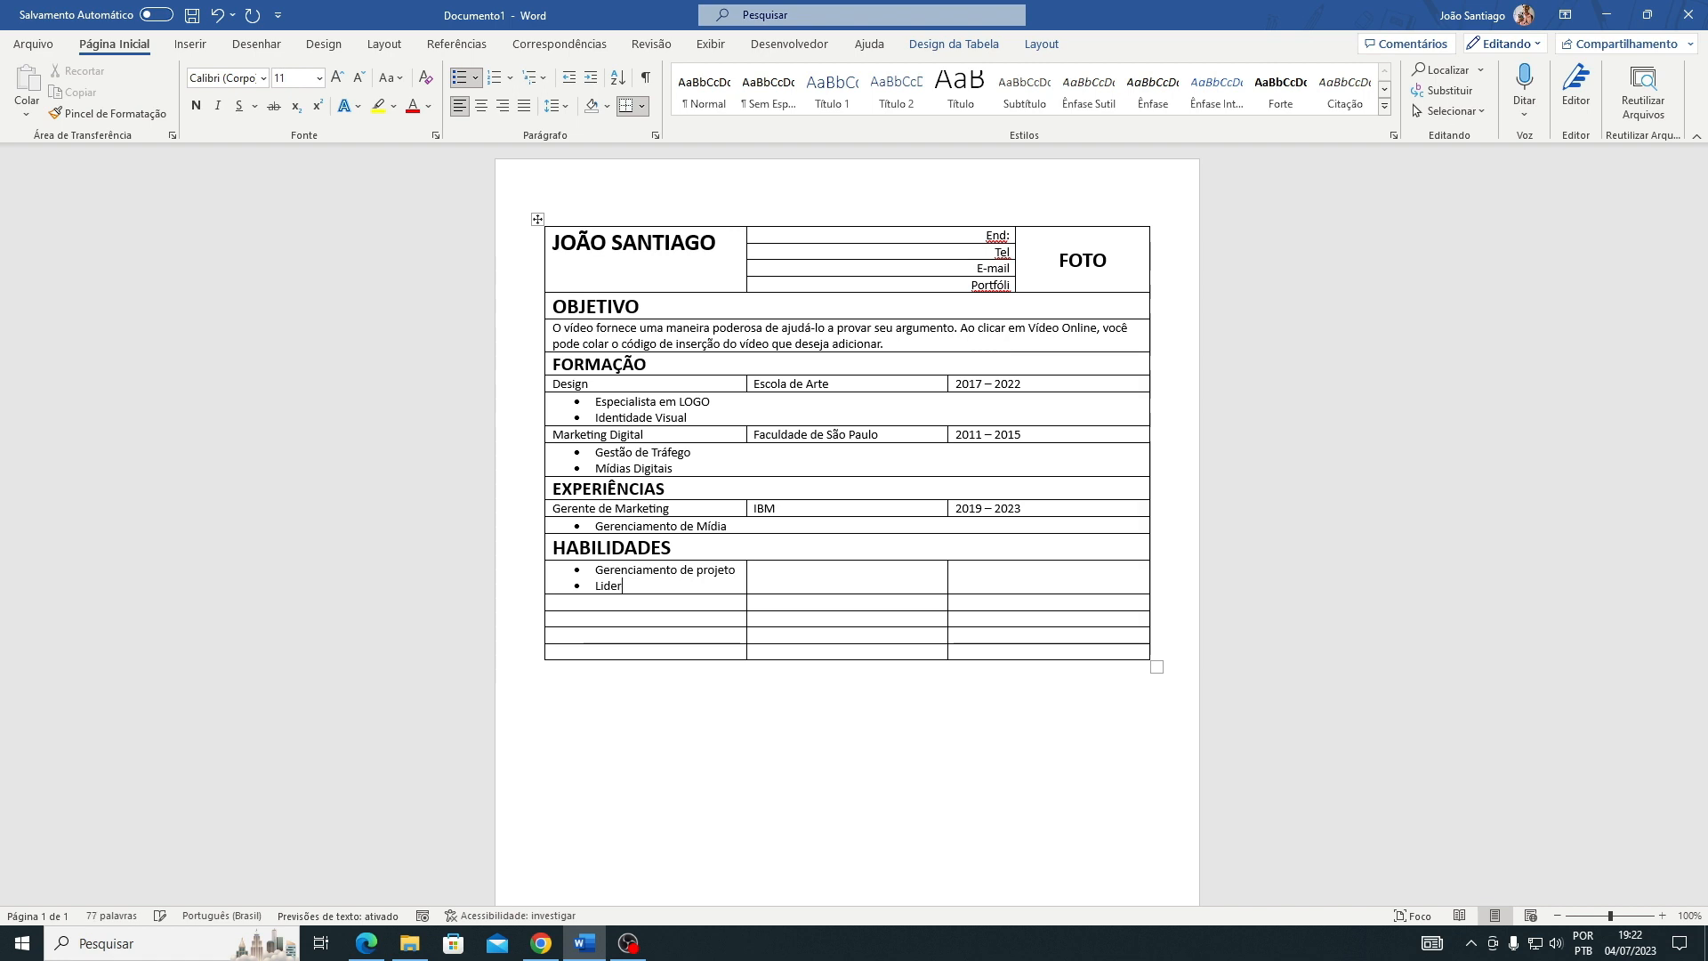
{"action": "type", "text": "ança"}
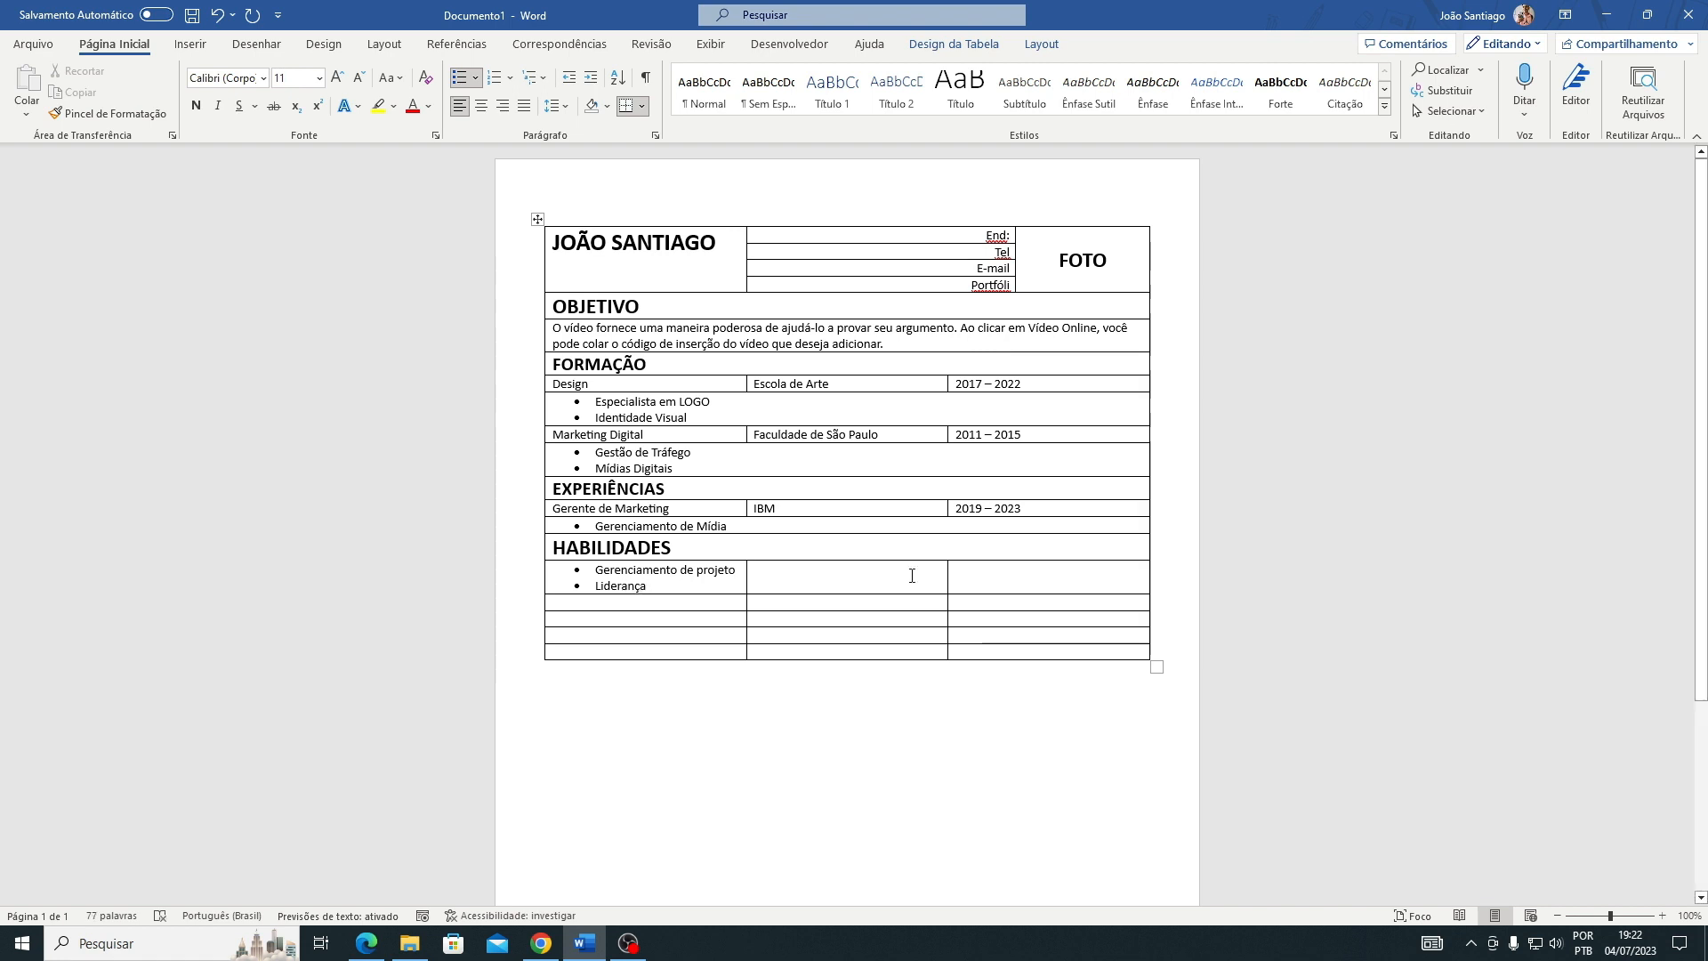
- Turn on bullets in the middle skills cell, then select the empty row below
{"action": "left_click", "coordinate": [819, 571]}
{"action": "left_click", "coordinate": [459, 78]}
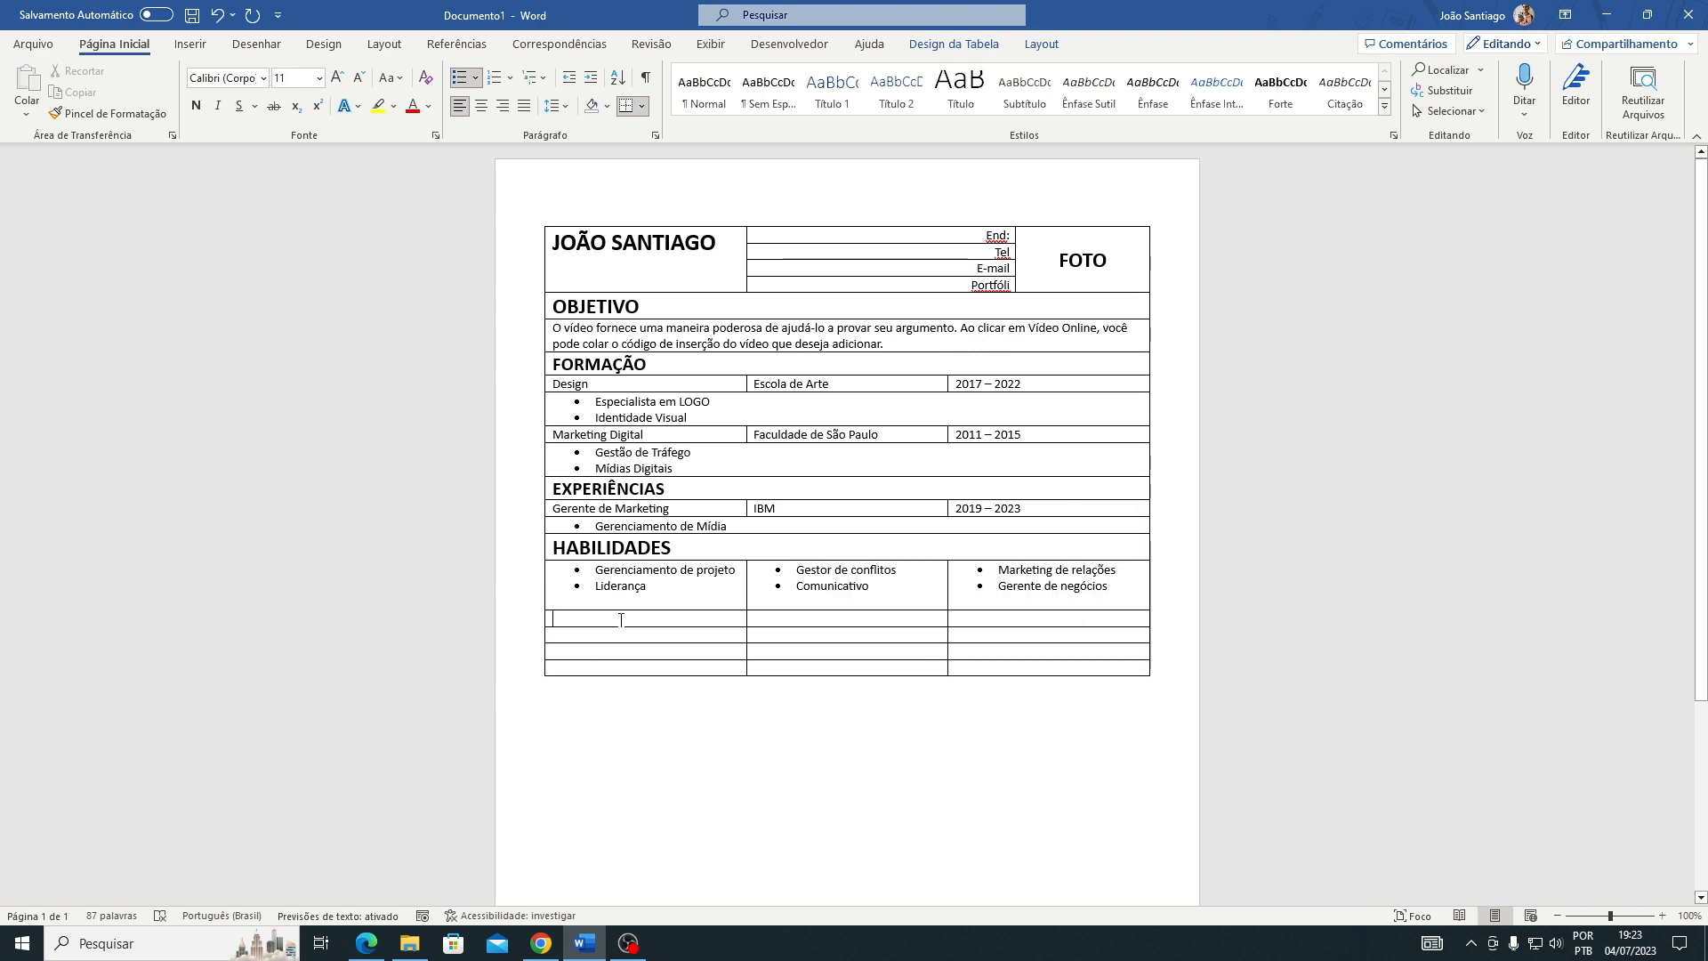
{"action": "left_click_drag", "start_coordinate": [616, 620], "coordinate": [972, 620]}
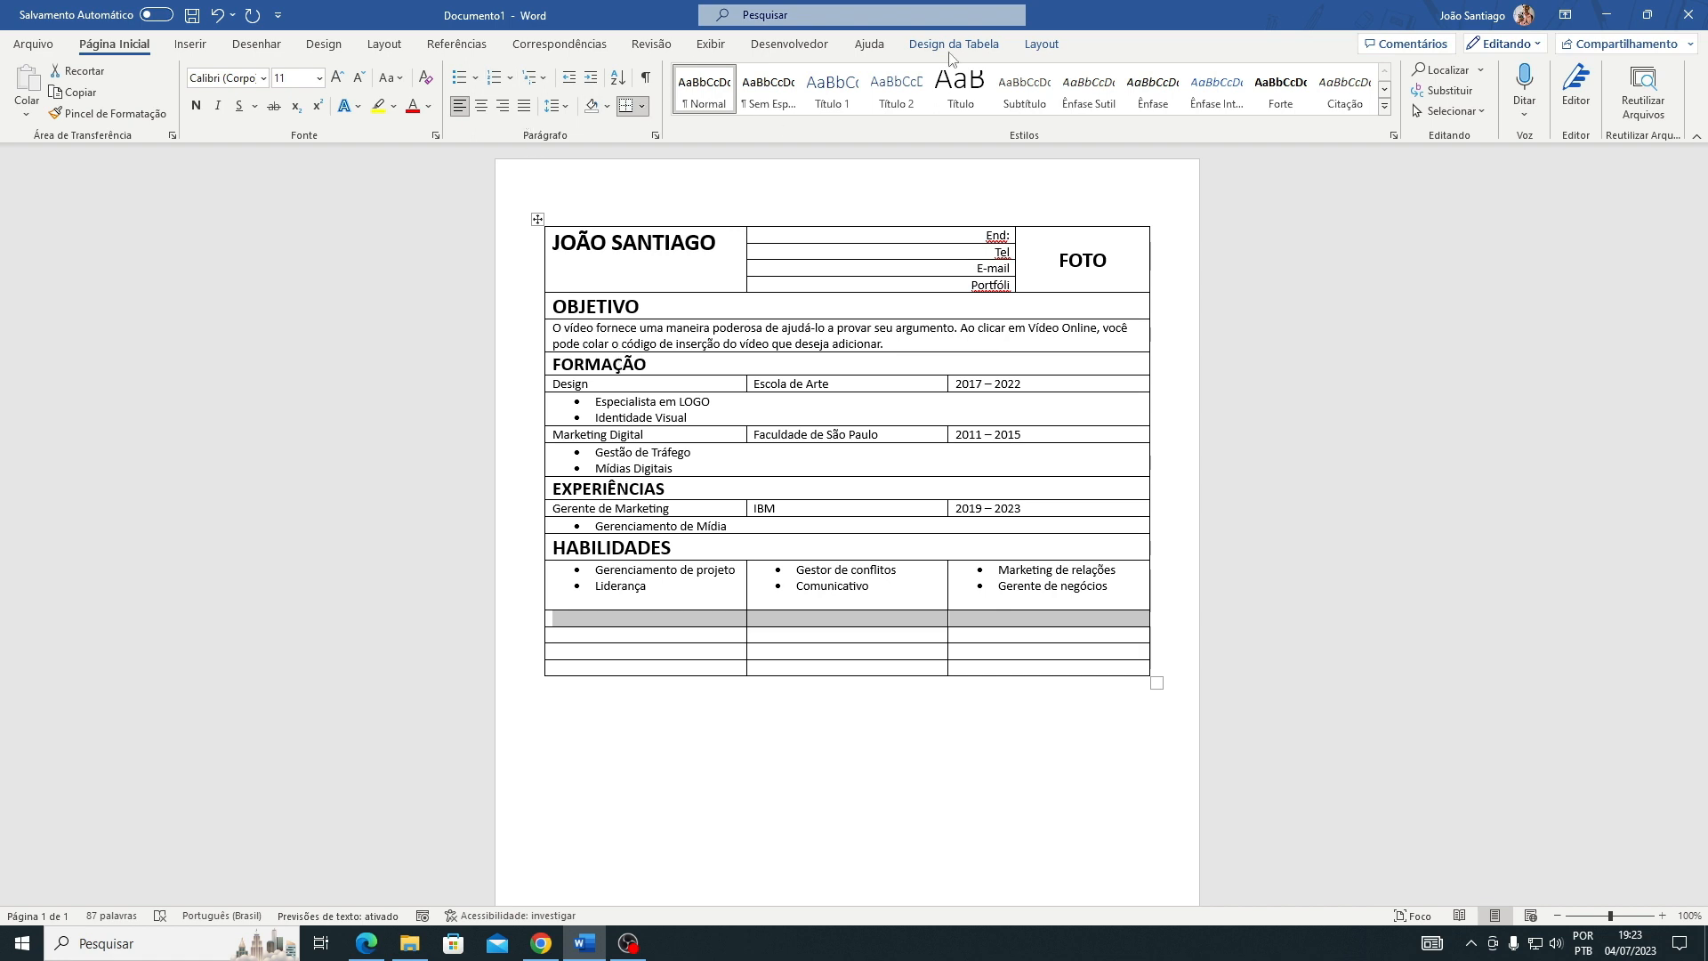
- Merge the empty row into one cell and type the ATIVIDADES heading in it
{"action": "left_click", "coordinate": [1041, 44]}
{"action": "left_click", "coordinate": [554, 89]}
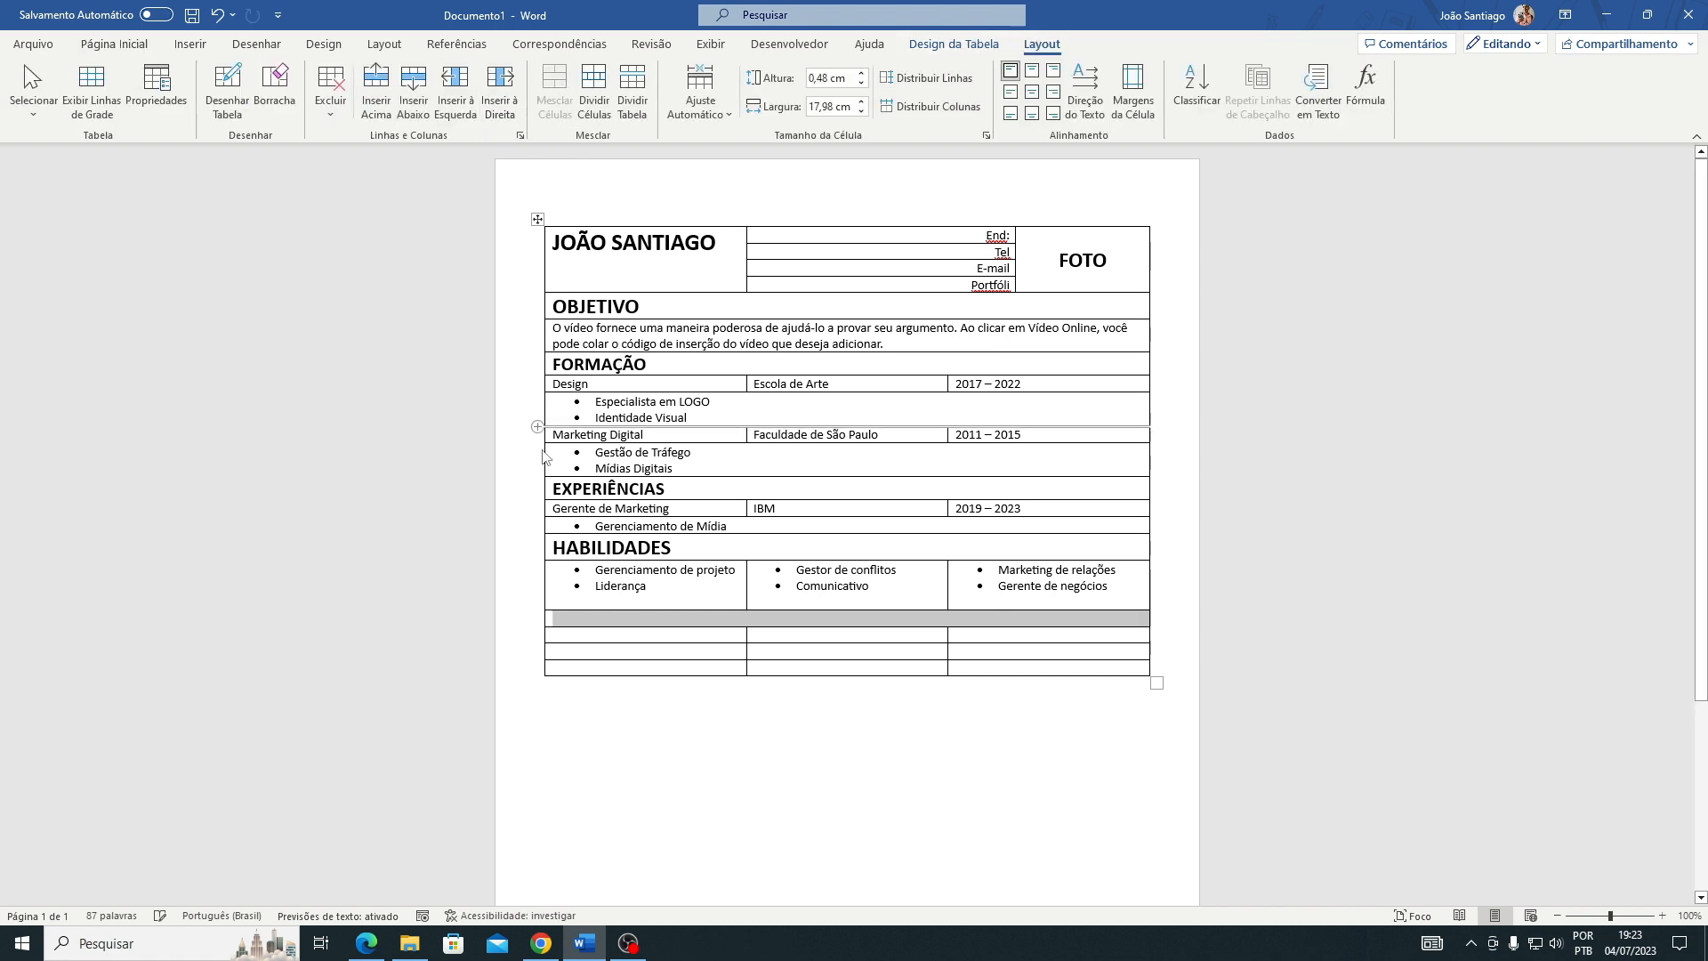
{"action": "left_click", "coordinate": [617, 623]}
{"action": "type", "text": "AT"}
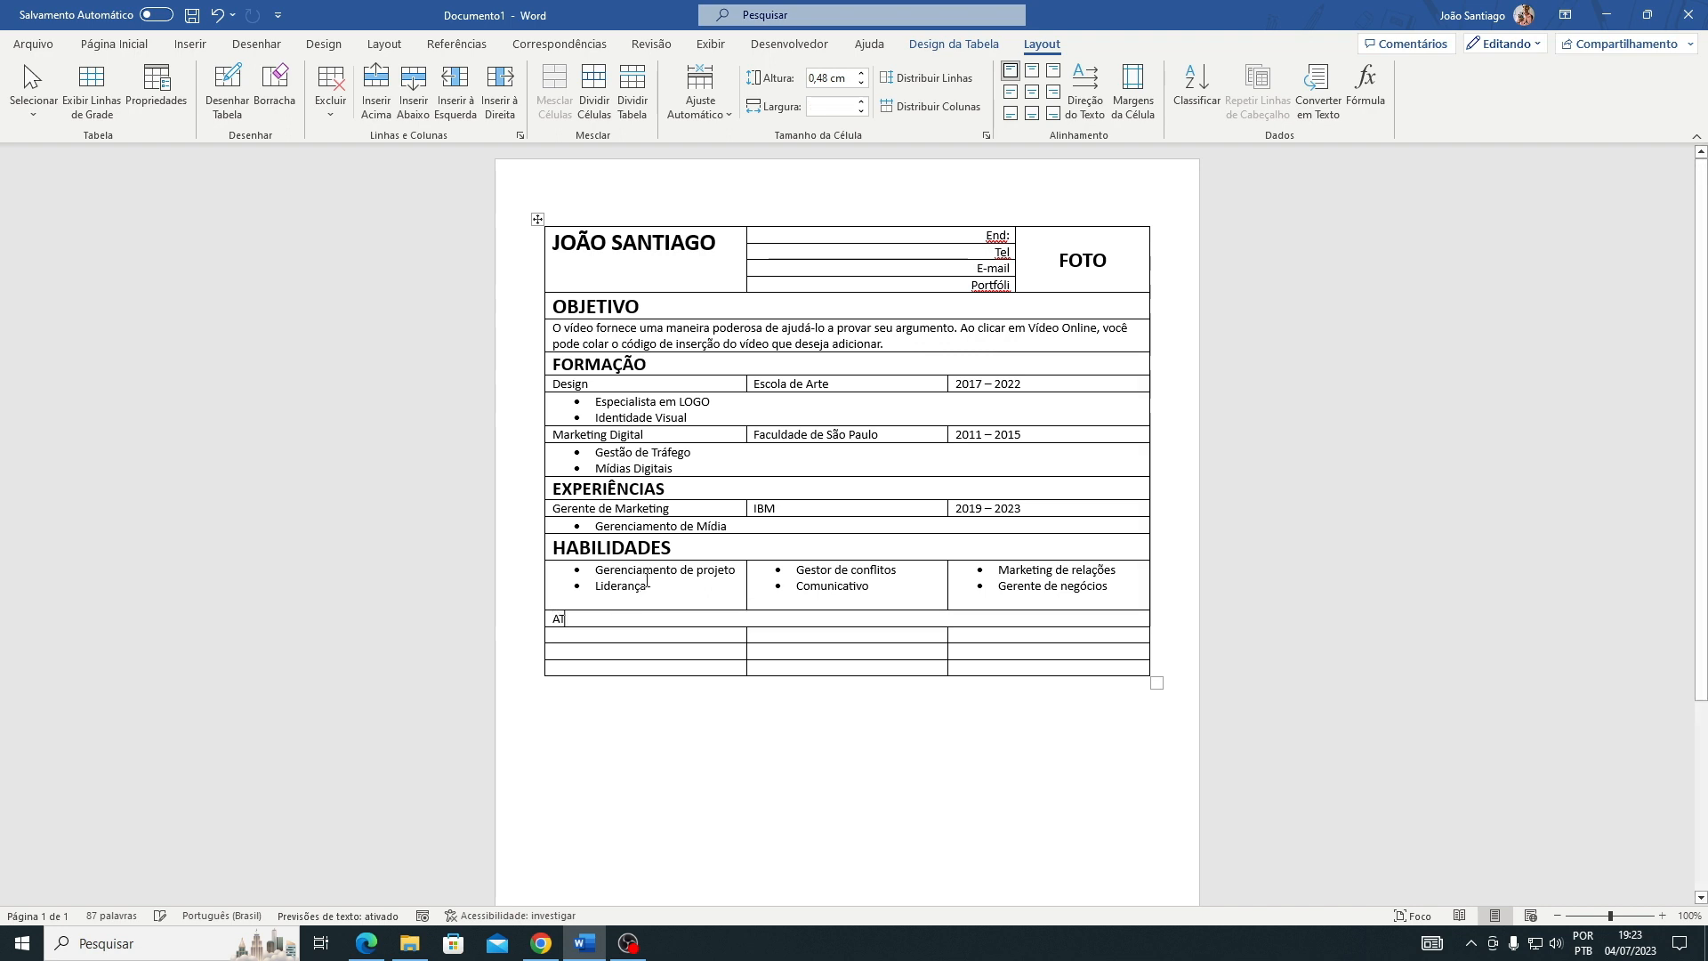
{"action": "type", "text": "IVIDADES"}
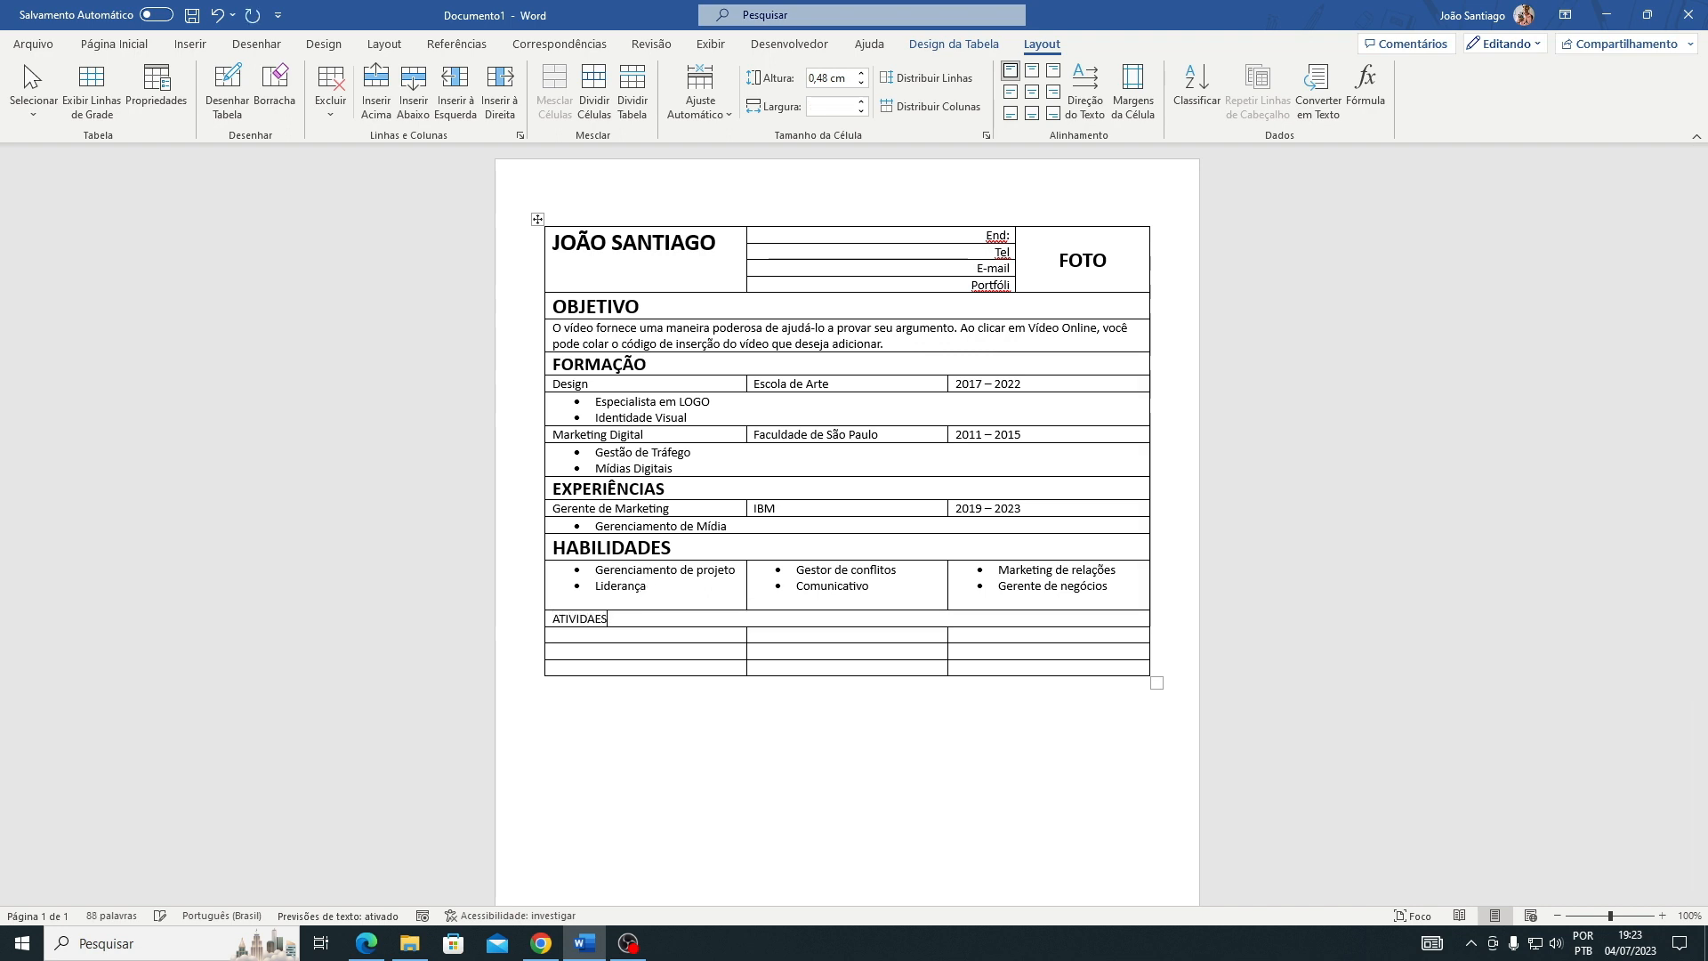
{"action": "key", "text": "BackSpace"}
{"action": "key", "text": "BackSpace"}
{"action": "type", "text": "DES"}
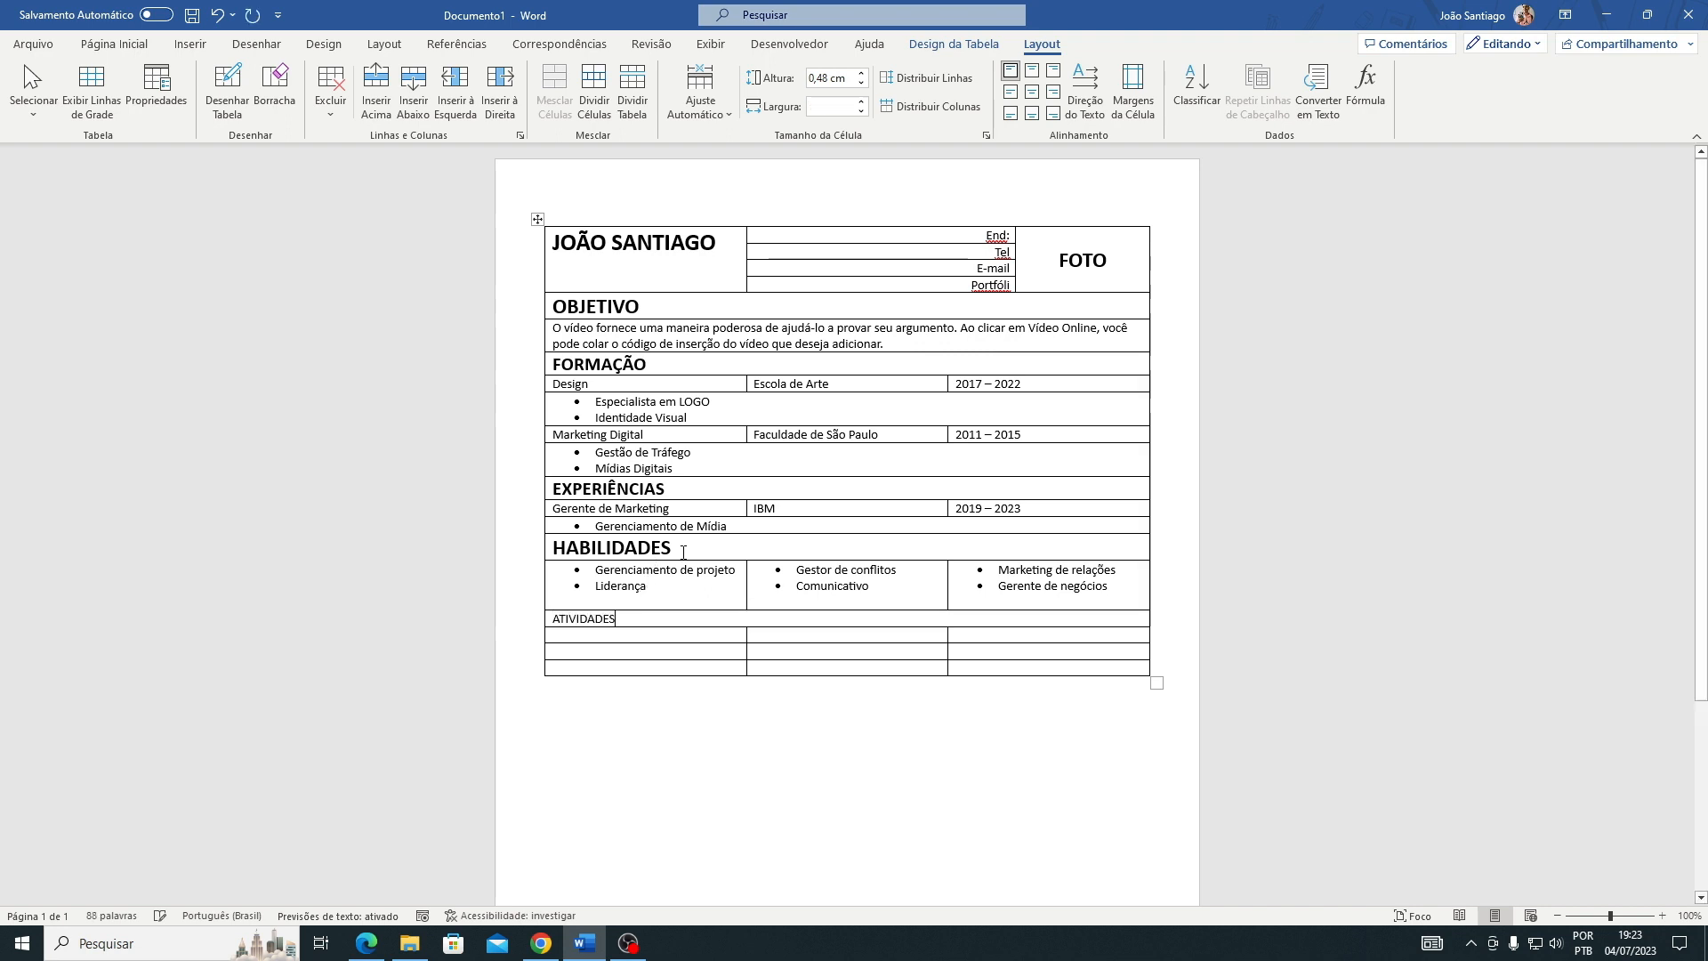
- Merge the three empty rows under ATIVIDADES into one large full-width cell
{"action": "mouse_move", "coordinate": [670, 639]}
{"action": "left_mouse_down"}
{"action": "mouse_move", "coordinate": [890, 637]}
{"action": "mouse_move", "coordinate": [965, 655]}
{"action": "mouse_move", "coordinate": [974, 677]}
{"action": "left_mouse_up"}
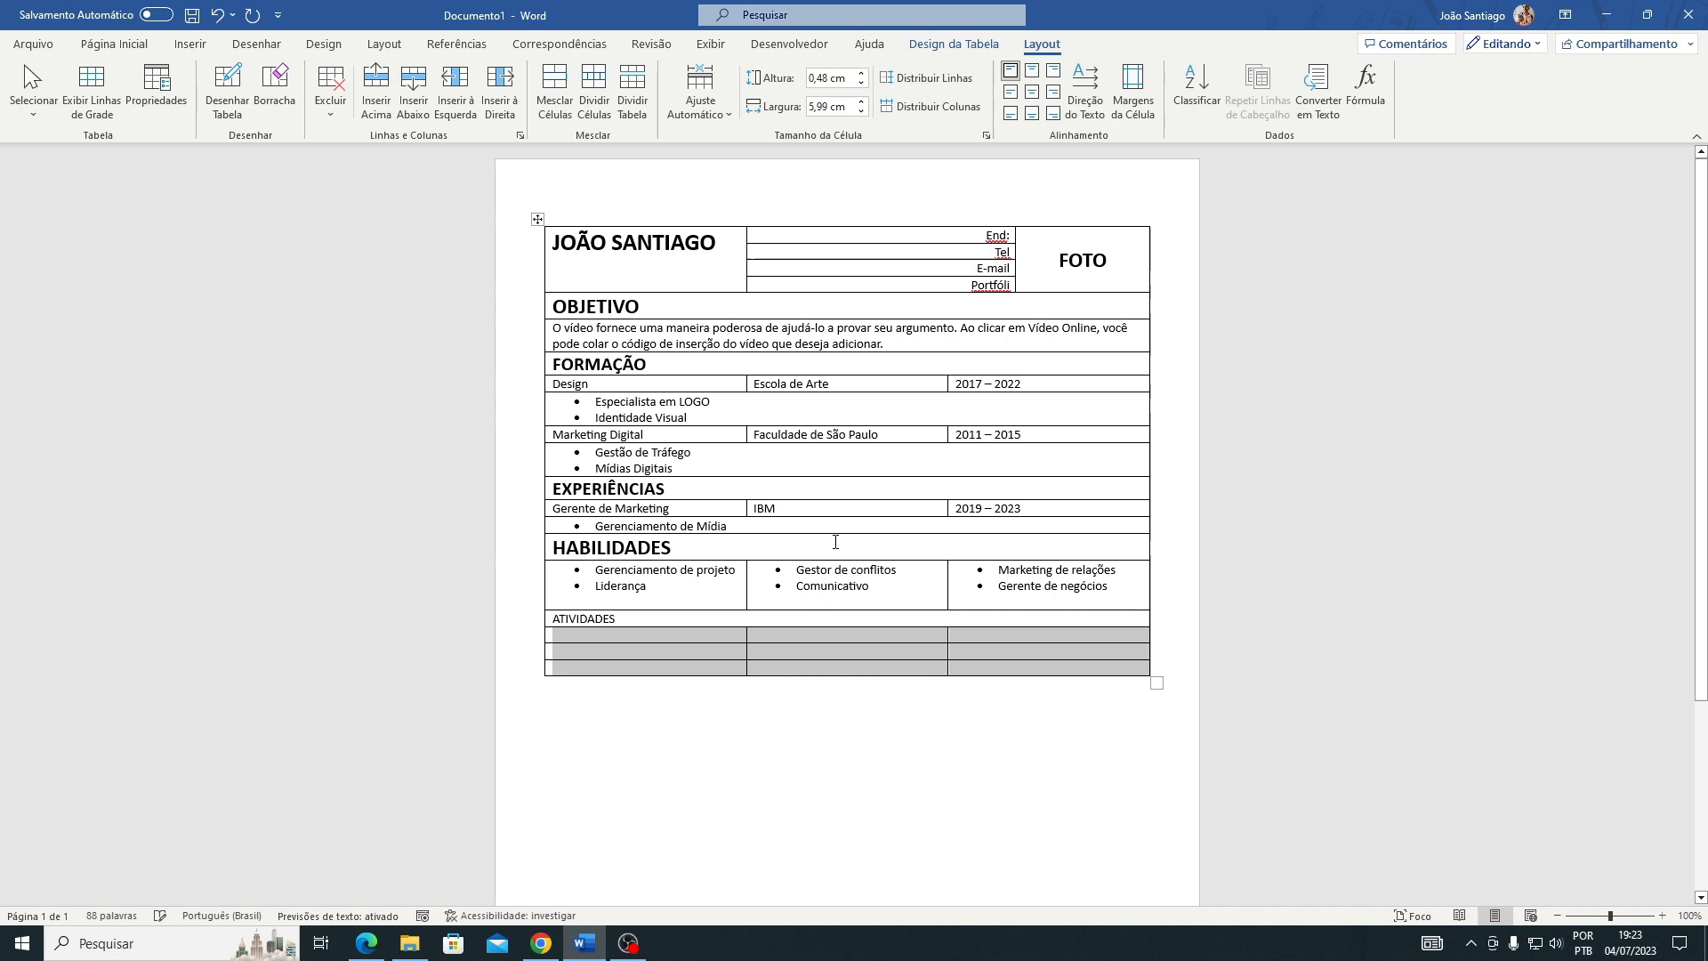
{"action": "left_click", "coordinate": [554, 89]}
{"action": "left_click", "coordinate": [589, 638]}
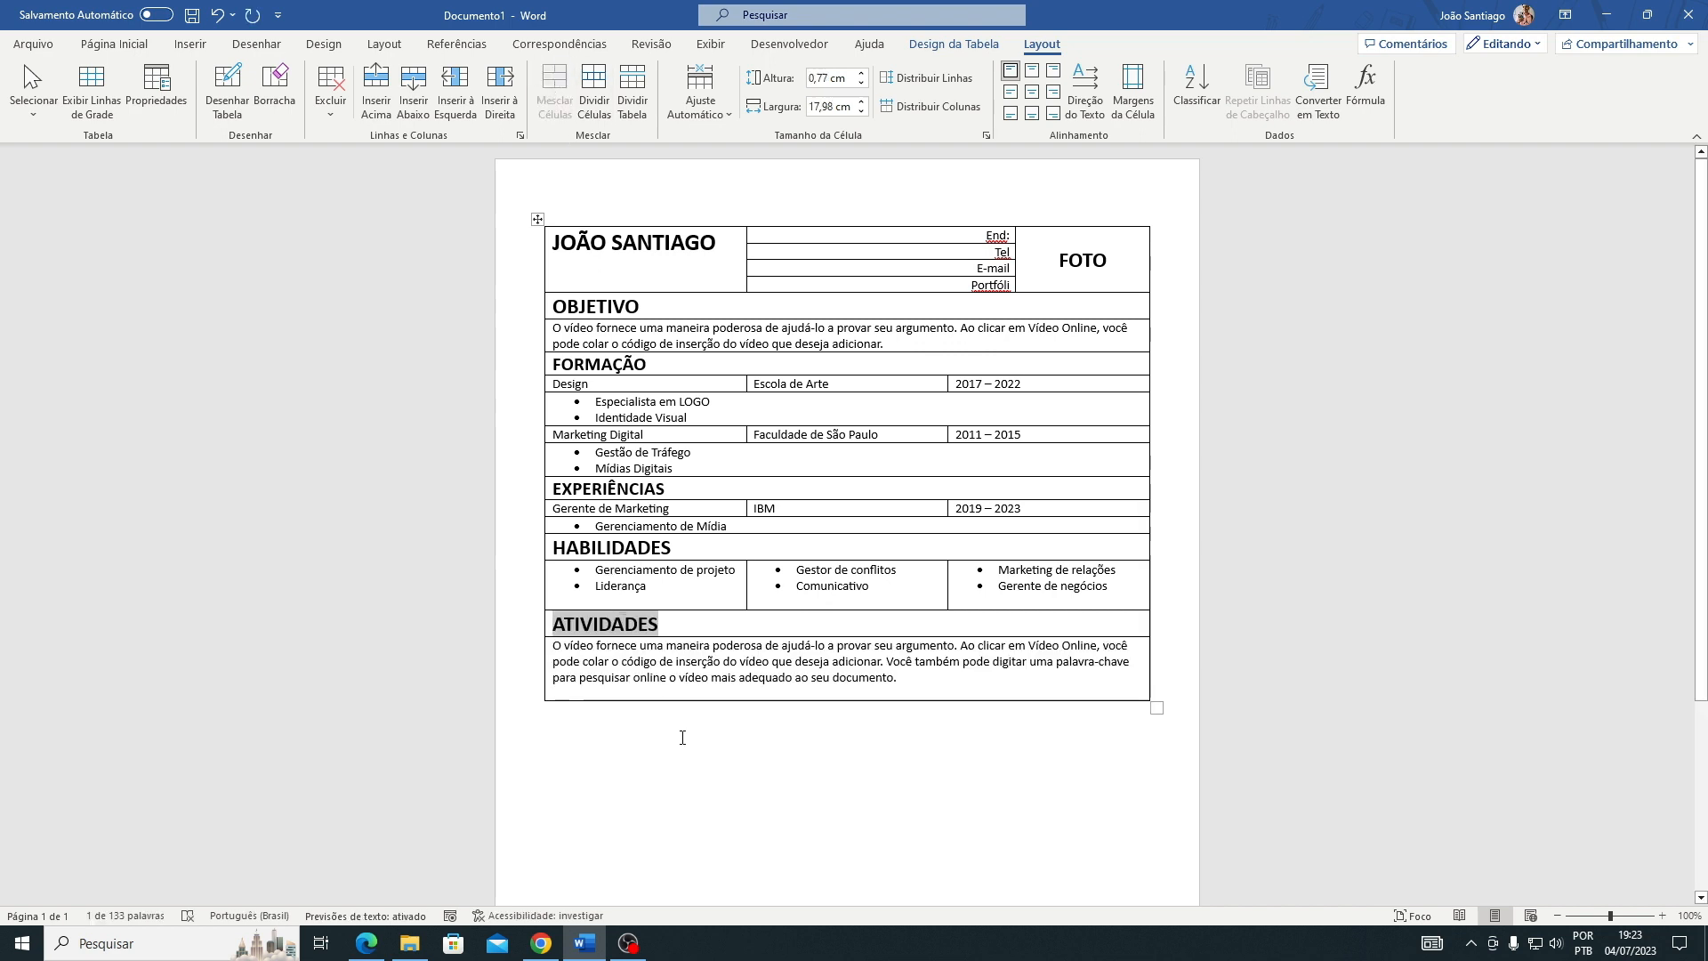
{"action": "left_click", "coordinate": [682, 734]}
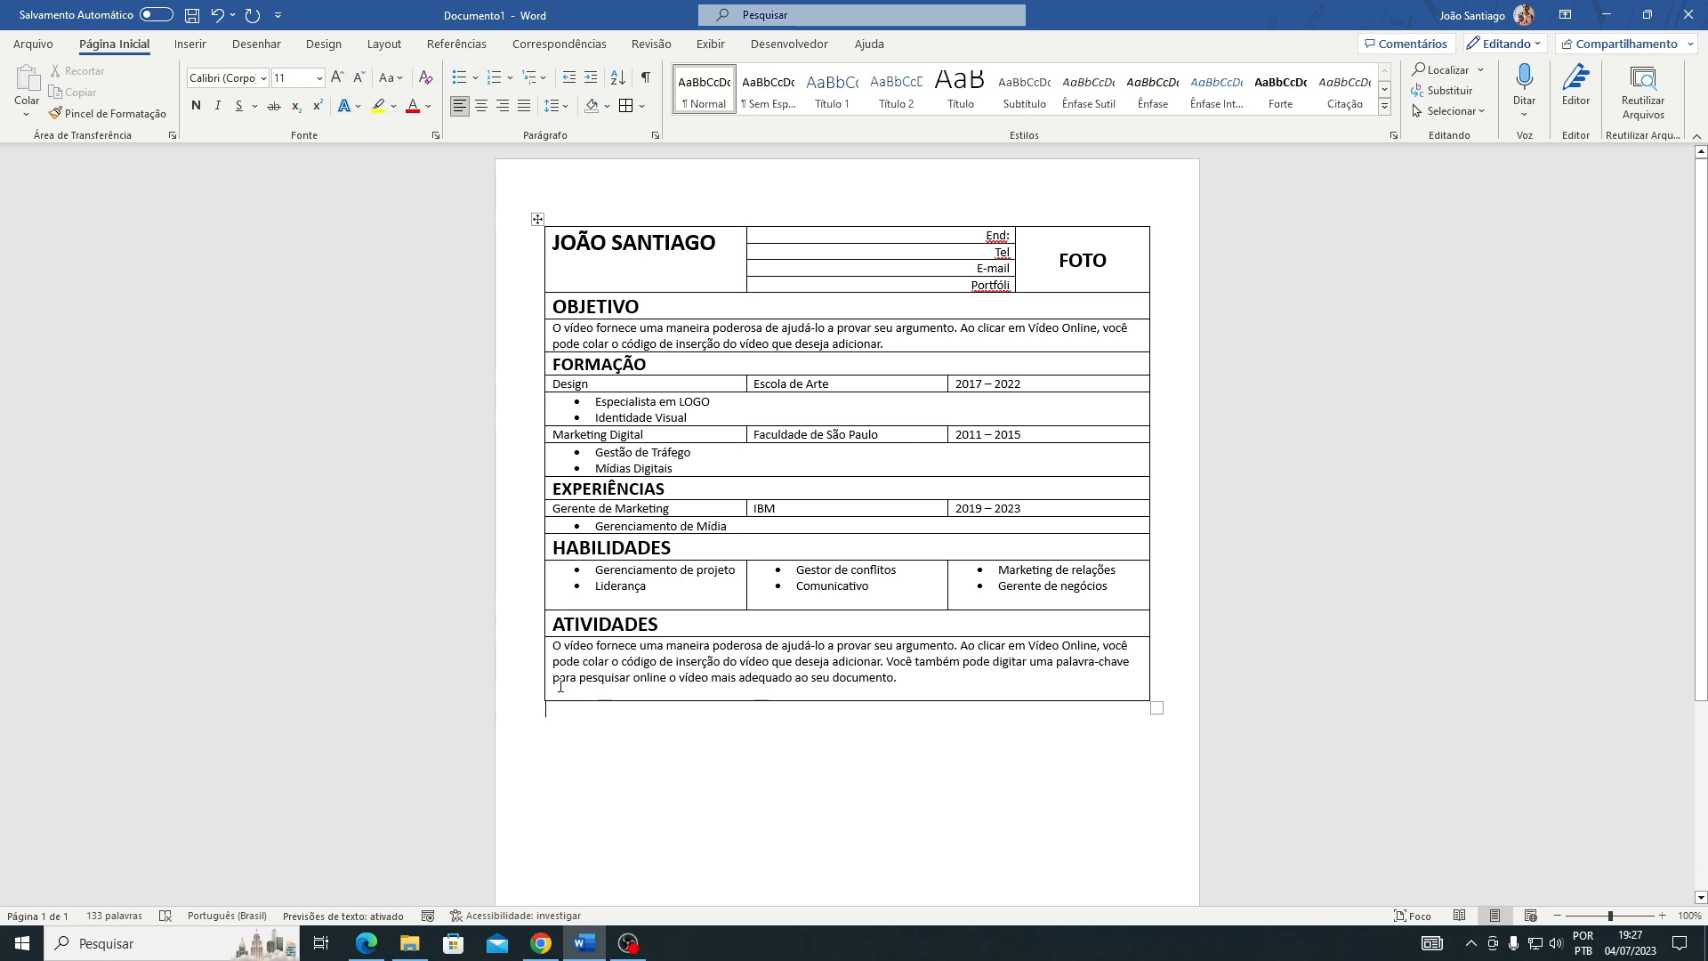
- Select the whole résumé table and apply No Border to remove every table border
{"action": "left_click", "coordinate": [537, 218]}
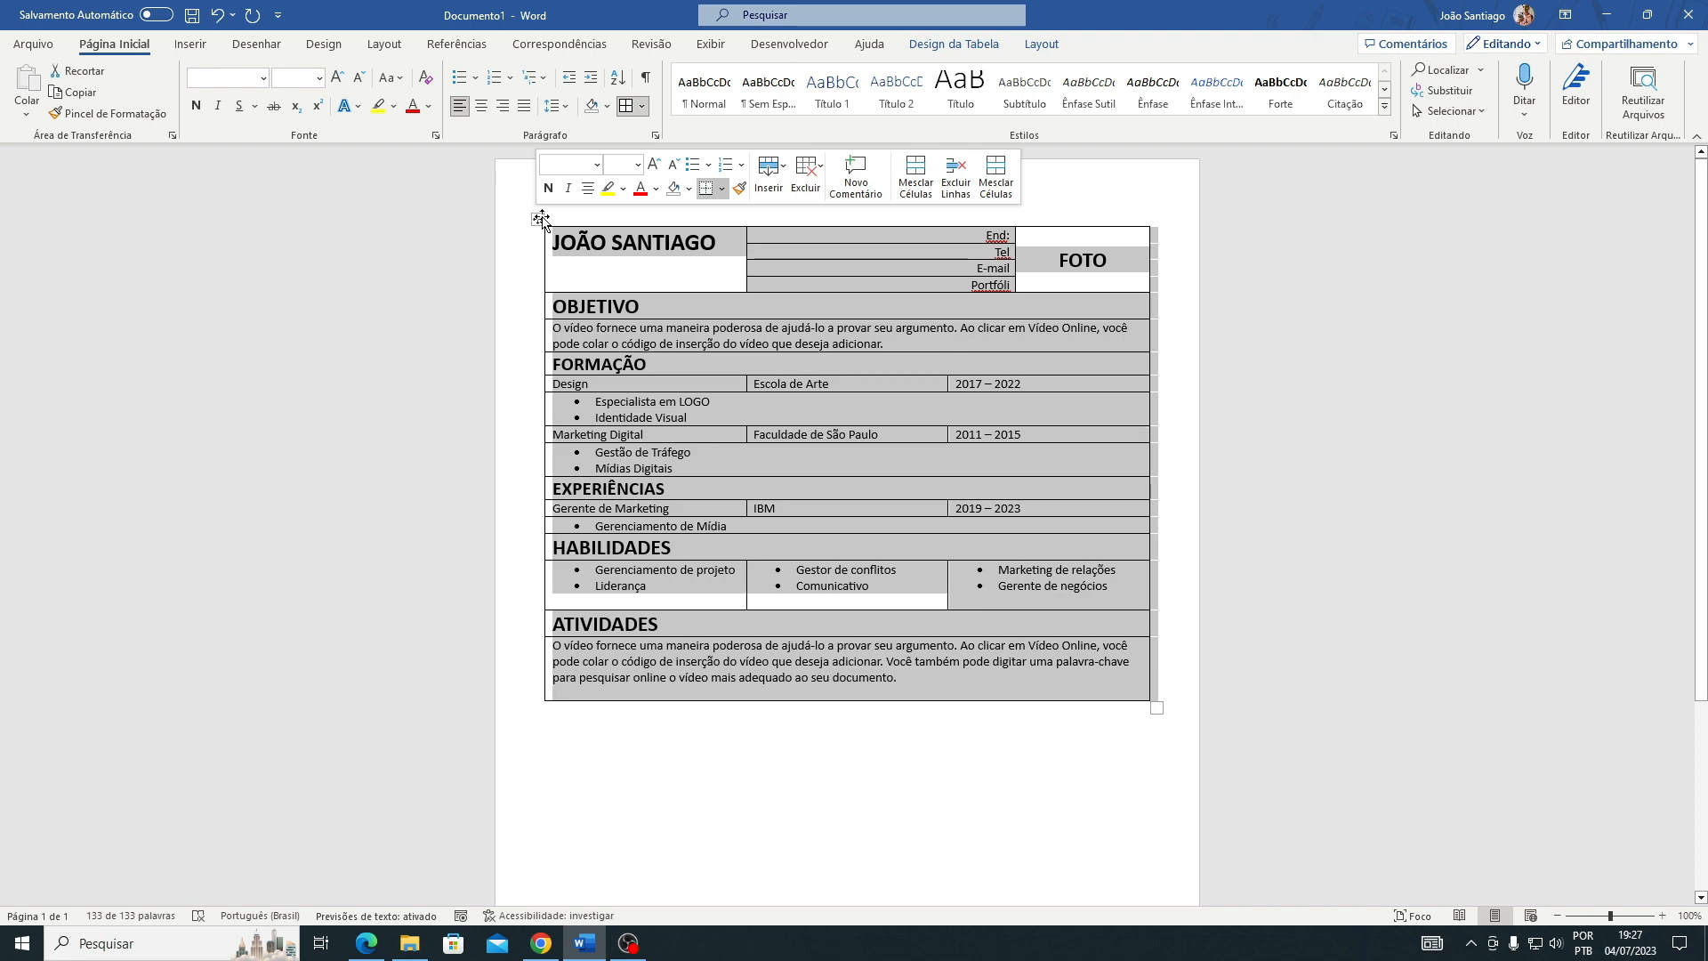
{"action": "left_click", "coordinate": [642, 105]}
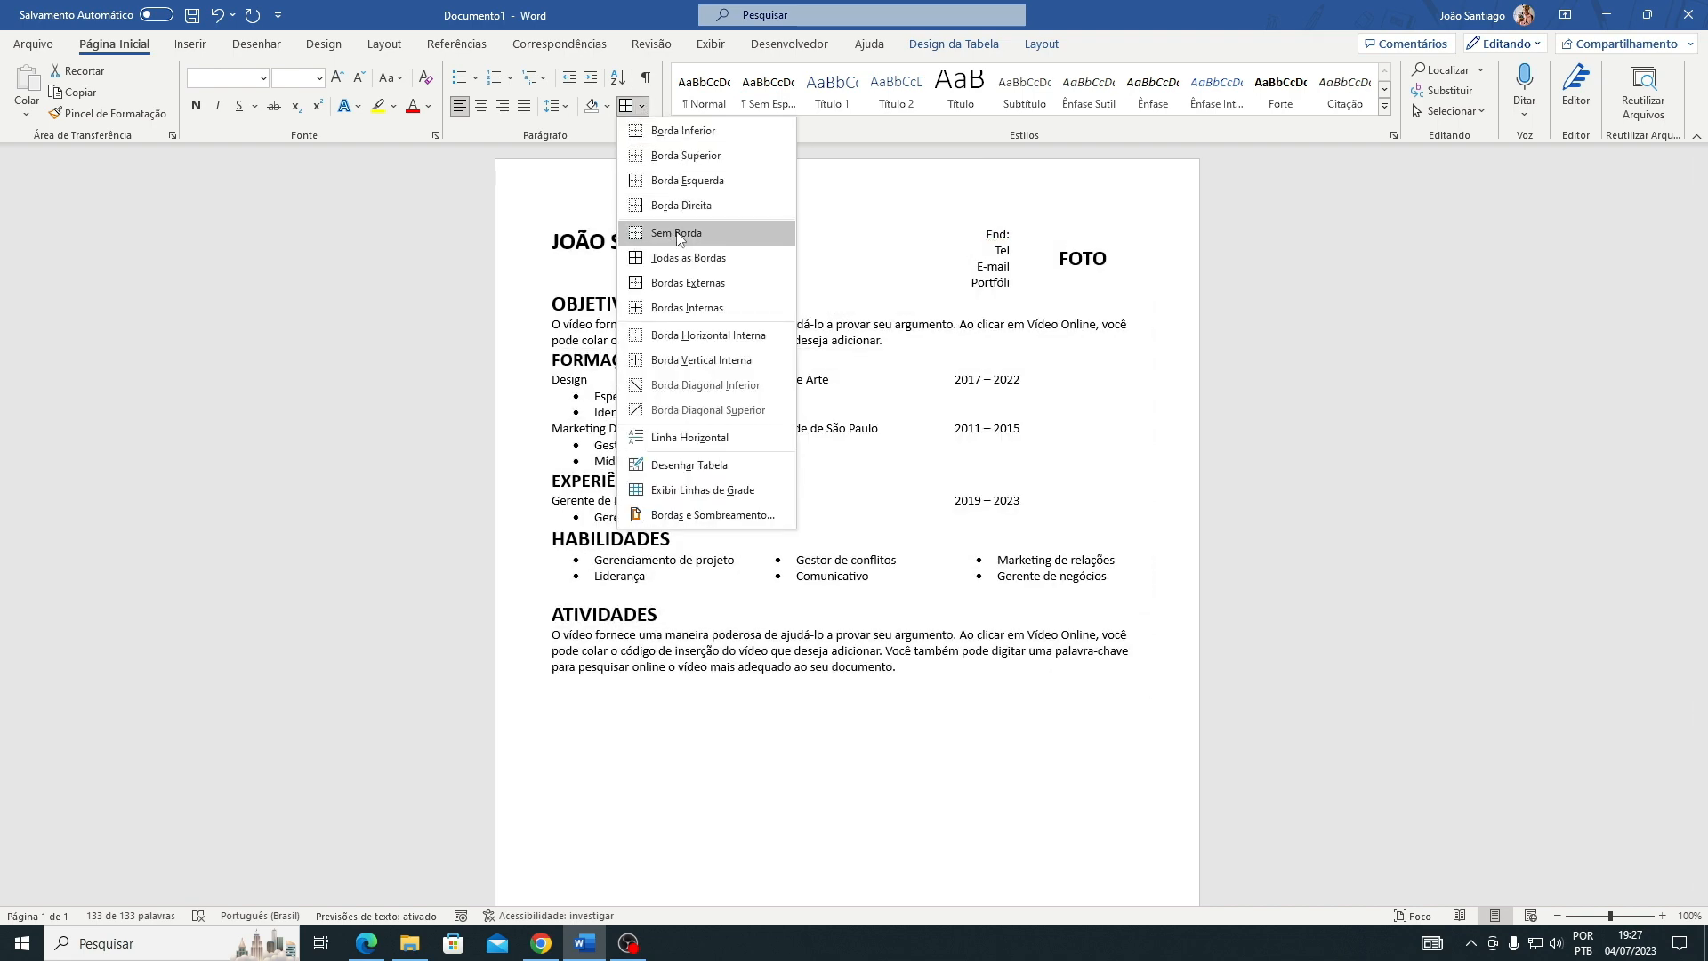
{"action": "left_click", "coordinate": [678, 233]}
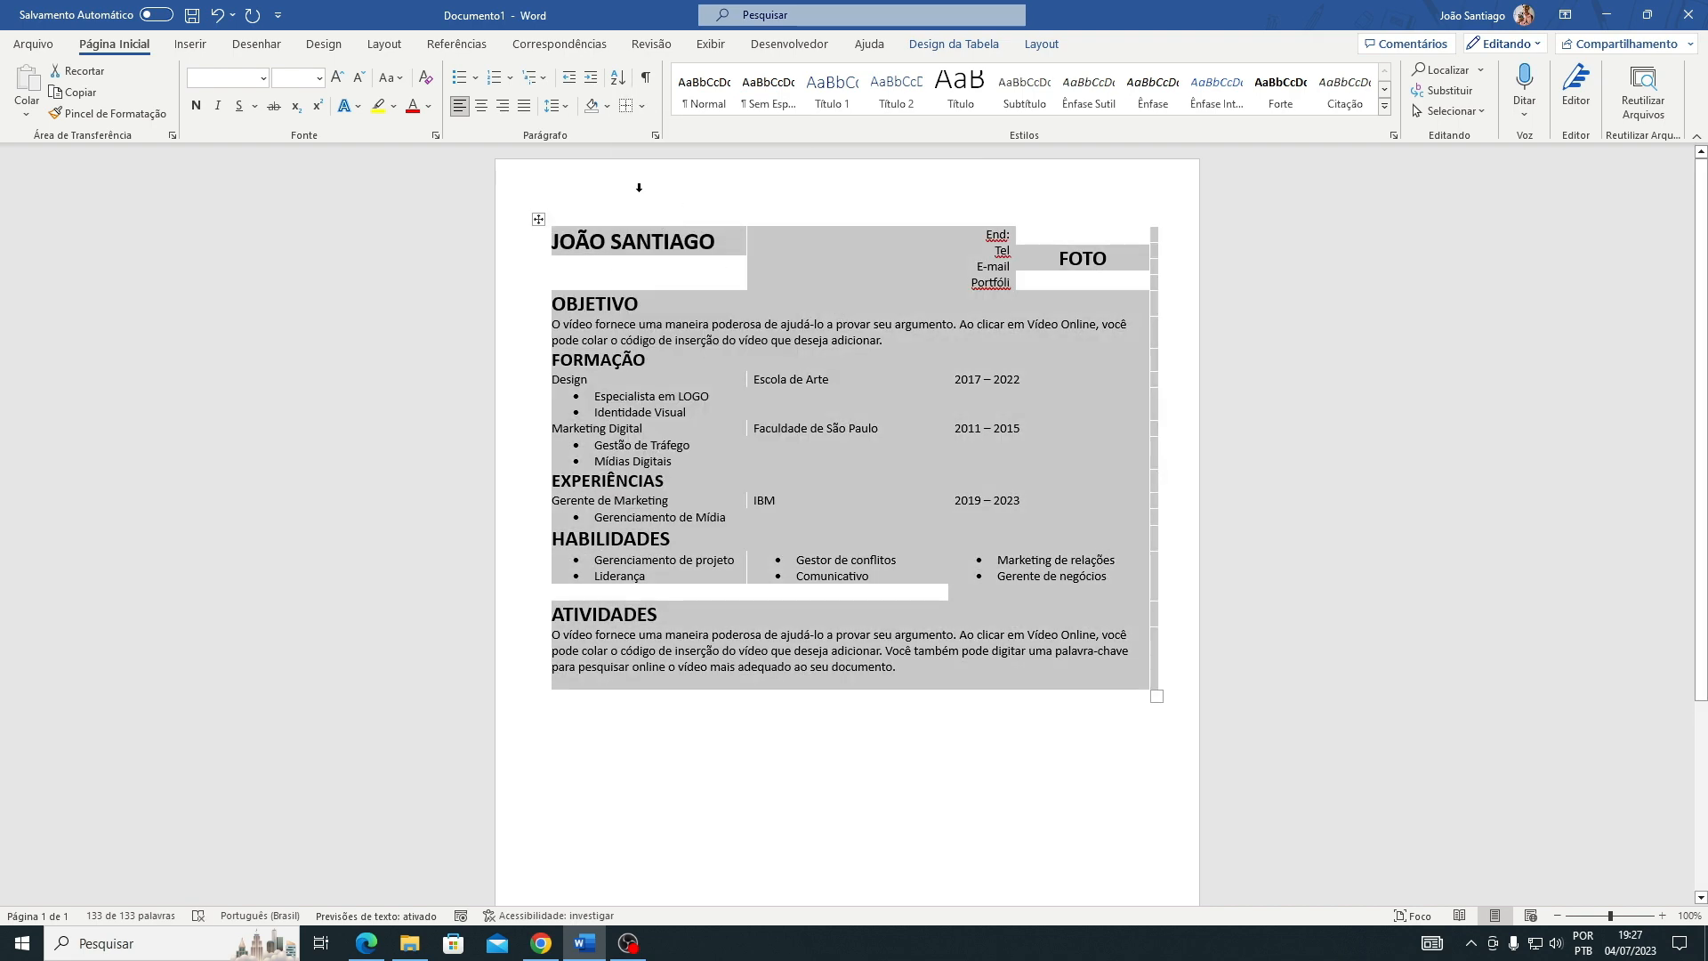
{"action": "left_click", "coordinate": [503, 194]}
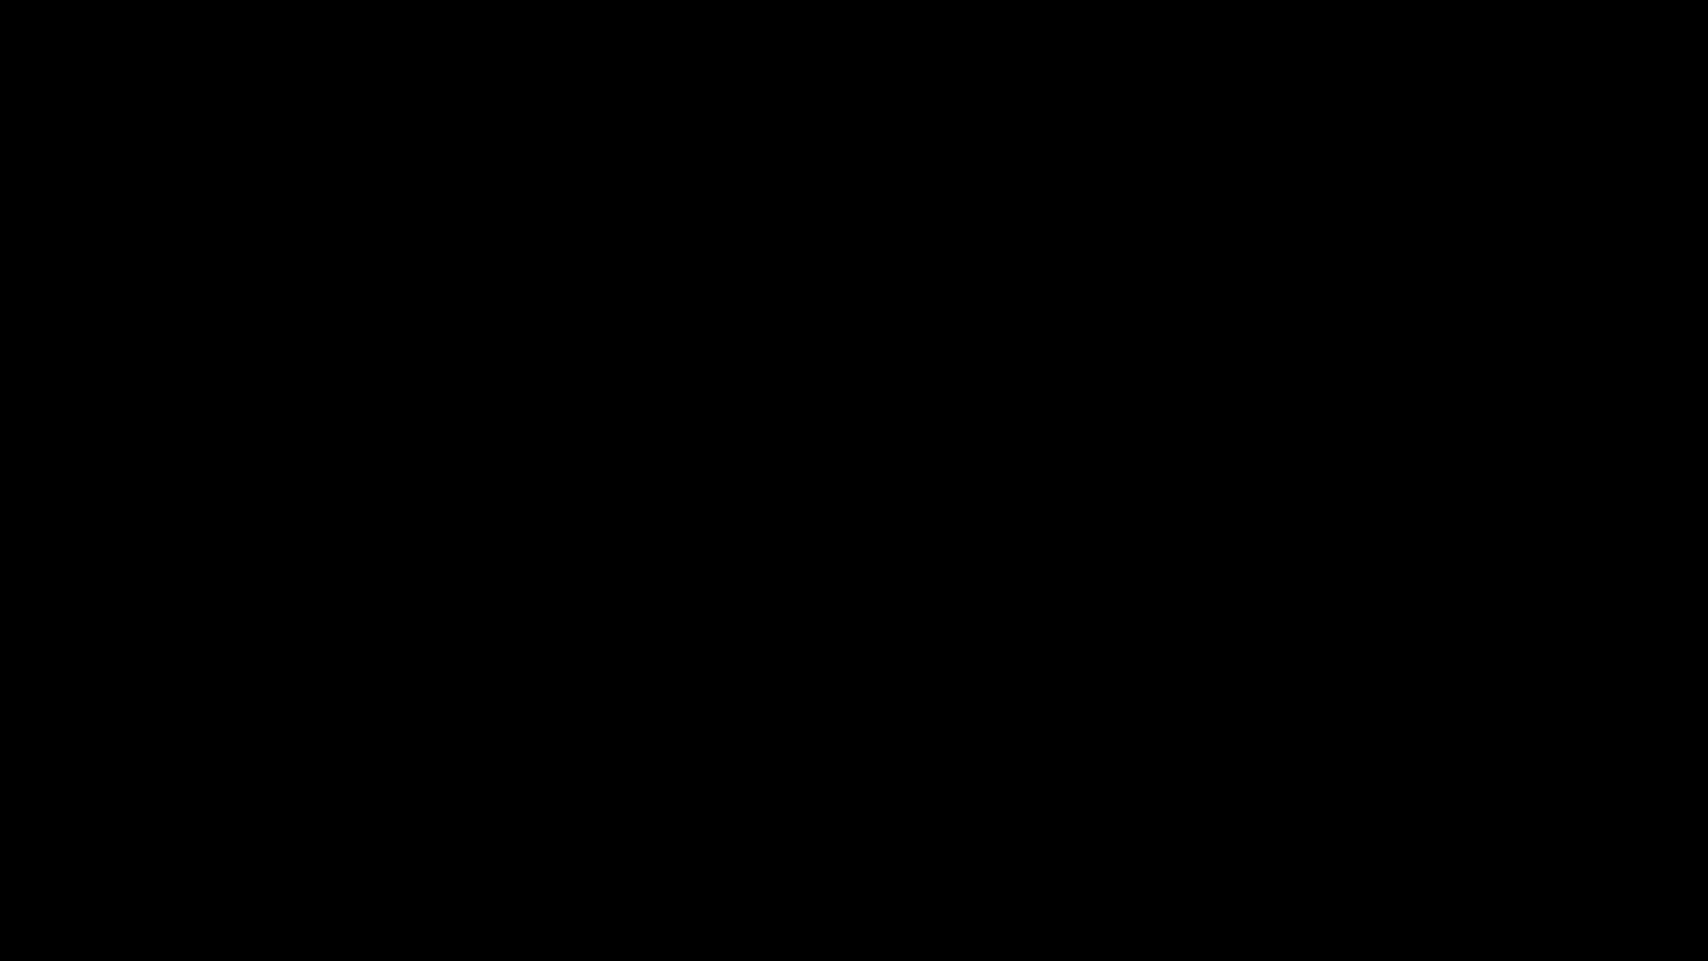